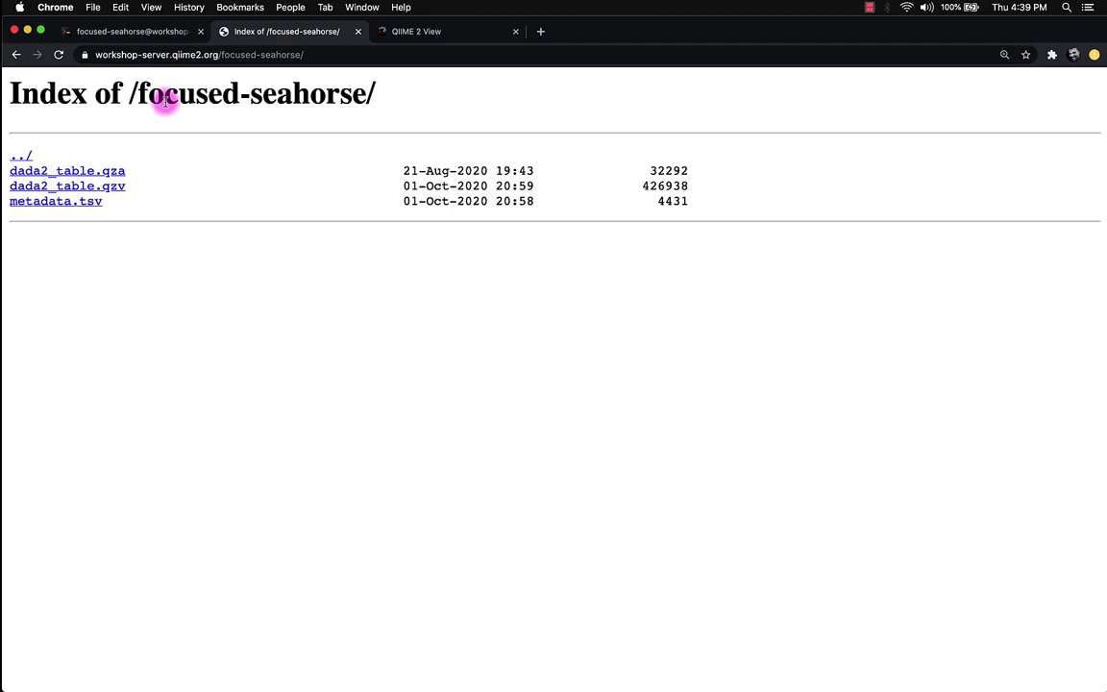
click(57, 55)
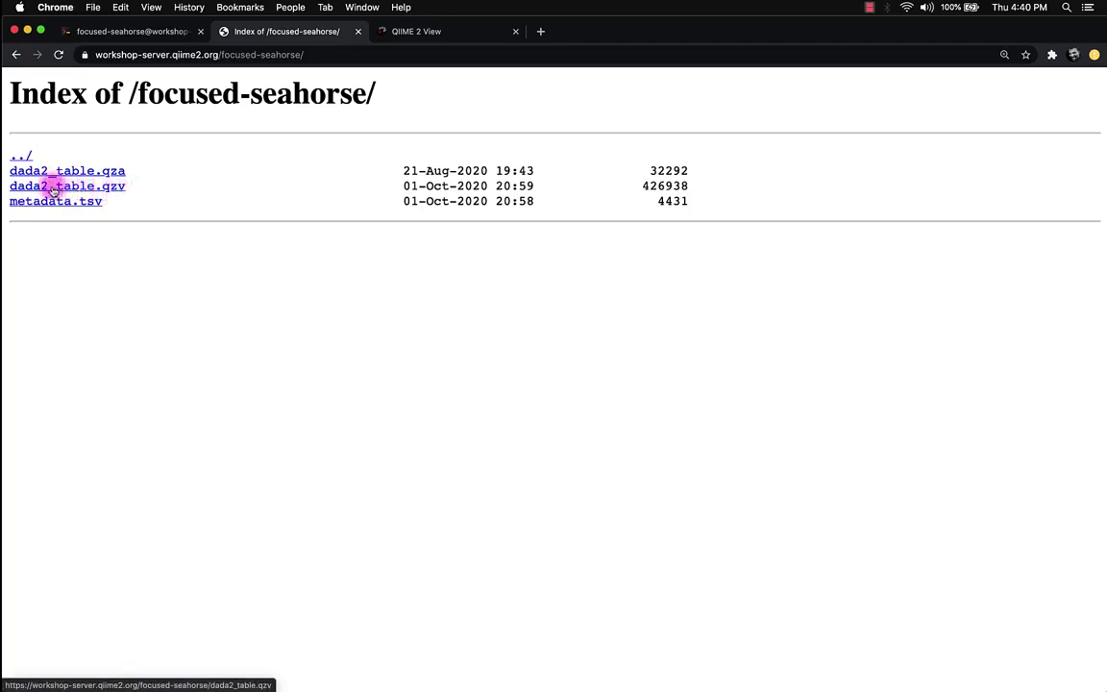
Copy the dada2_table.qzv link and paste it into QIIME 2 View's file-from-the-web field.
right_click(51, 183)
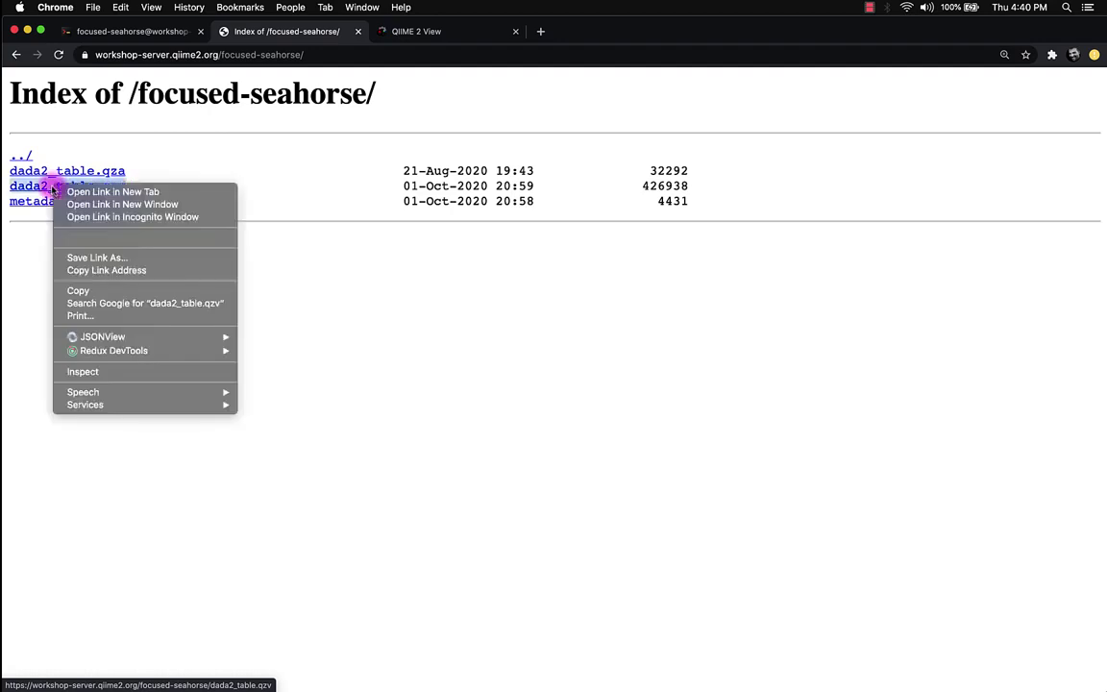
click(102, 269)
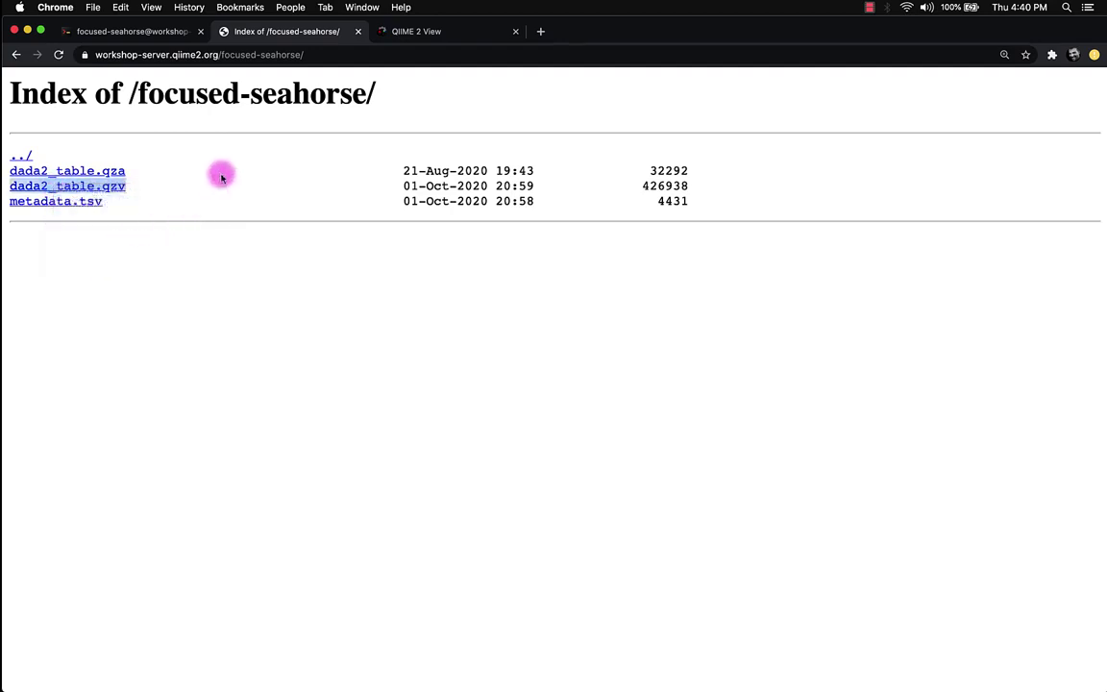
click(411, 31)
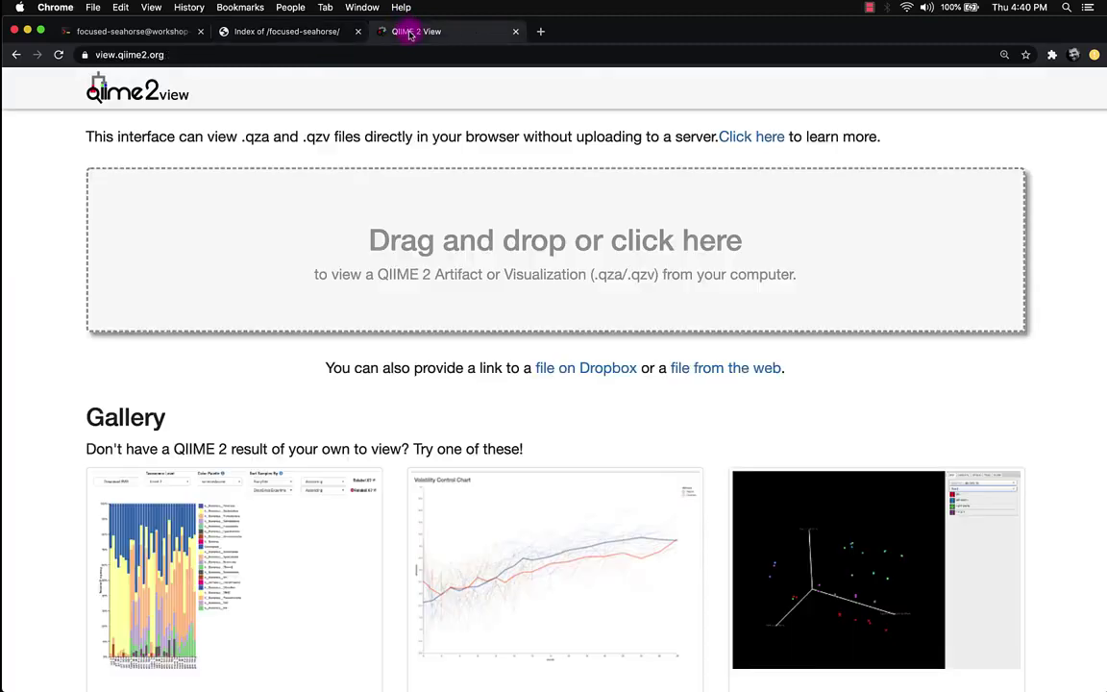
click(714, 379)
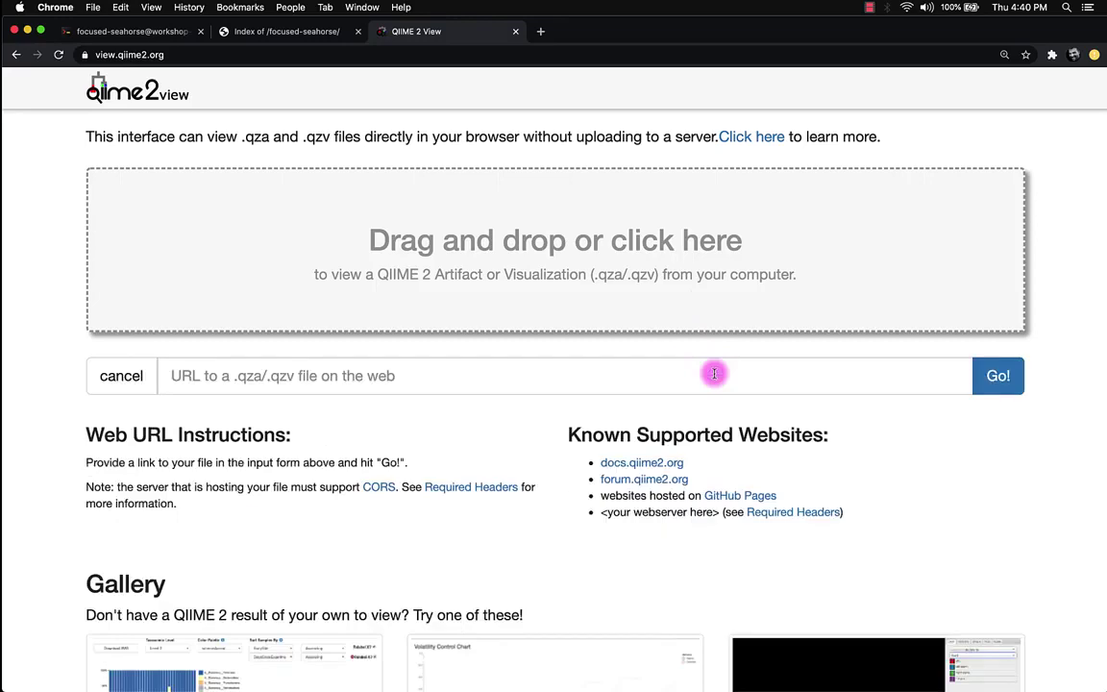
click(293, 375)
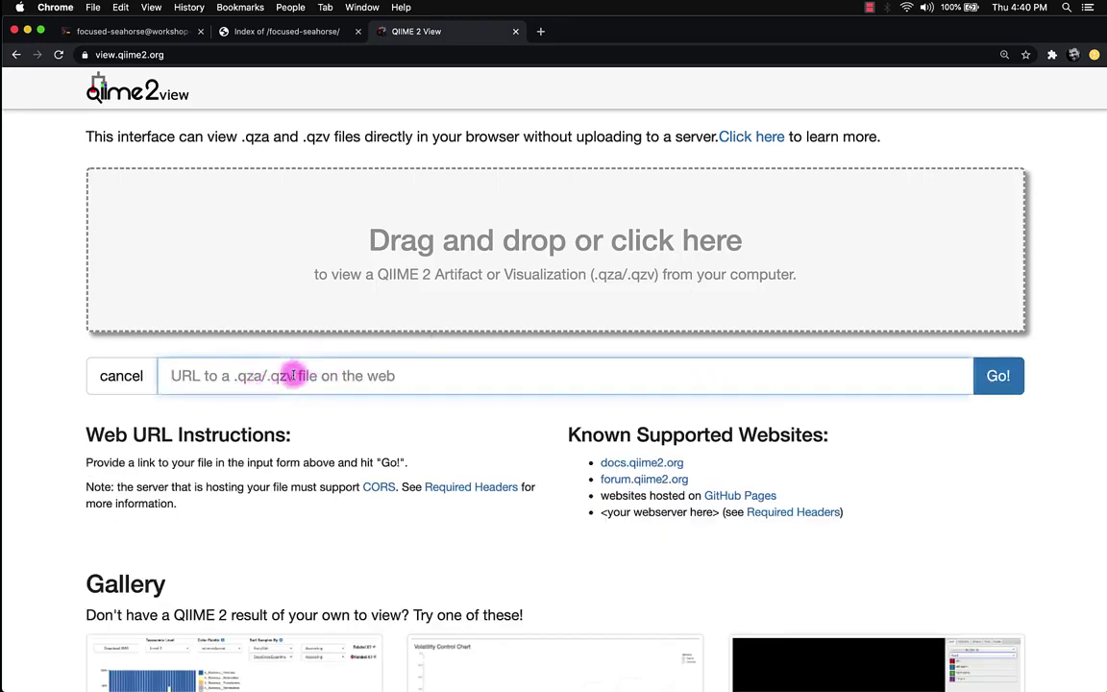
right_click(293, 376)
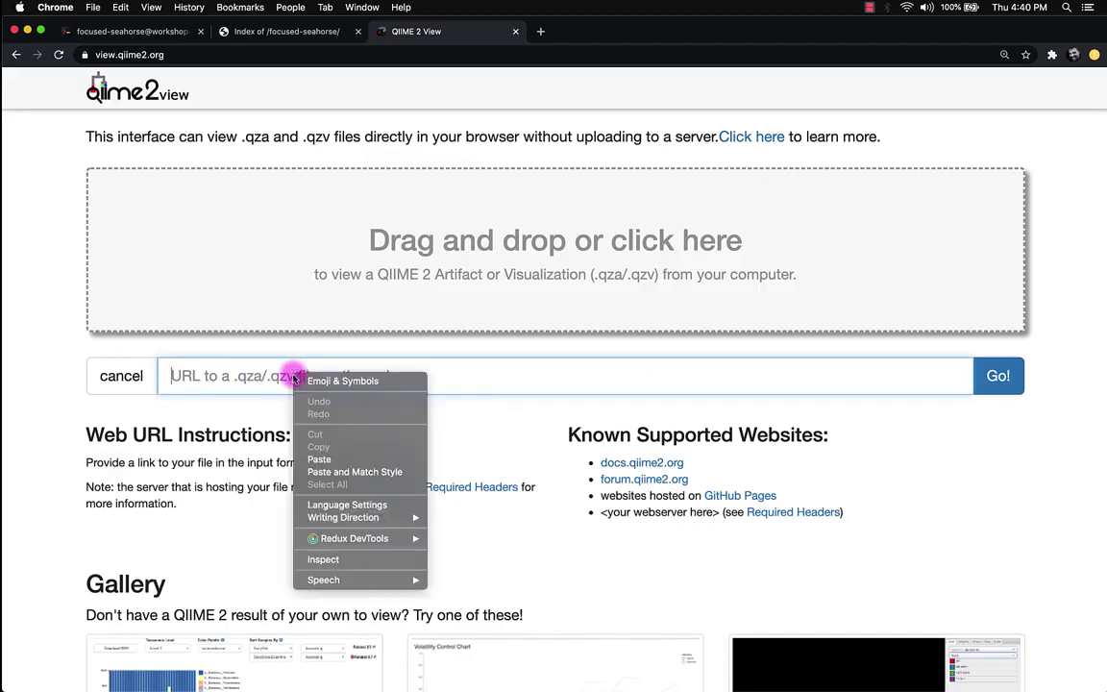
click(320, 459)
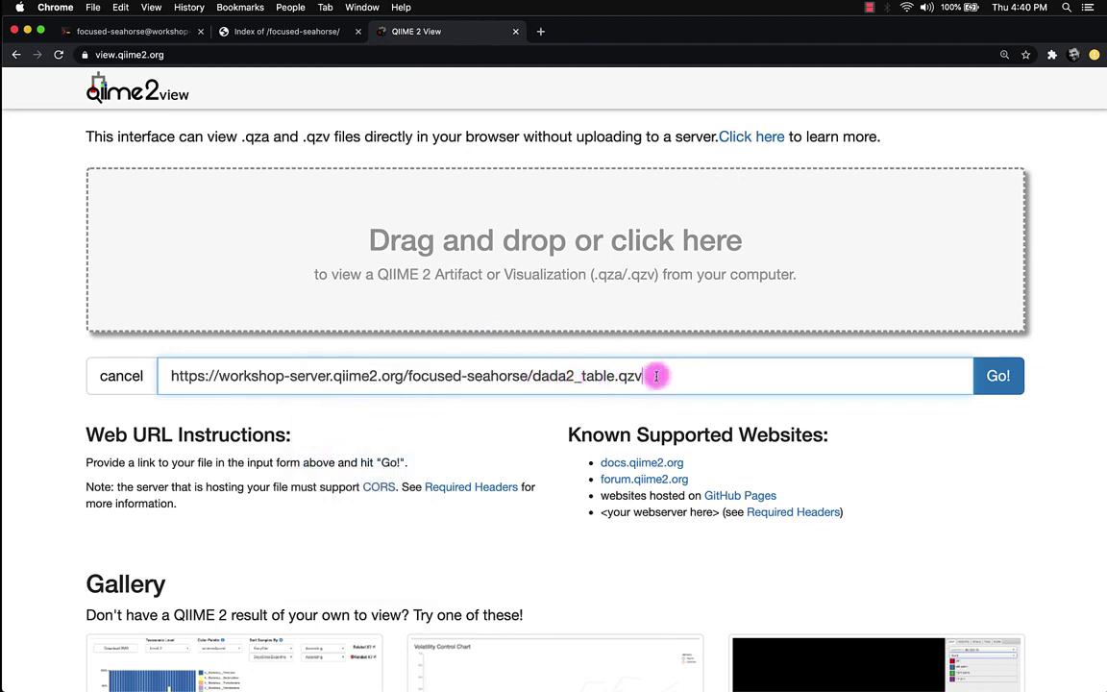
Load dada2_table.qzv from the pasted URL to show its 48-sample, 287-feature summary.
click(998, 376)
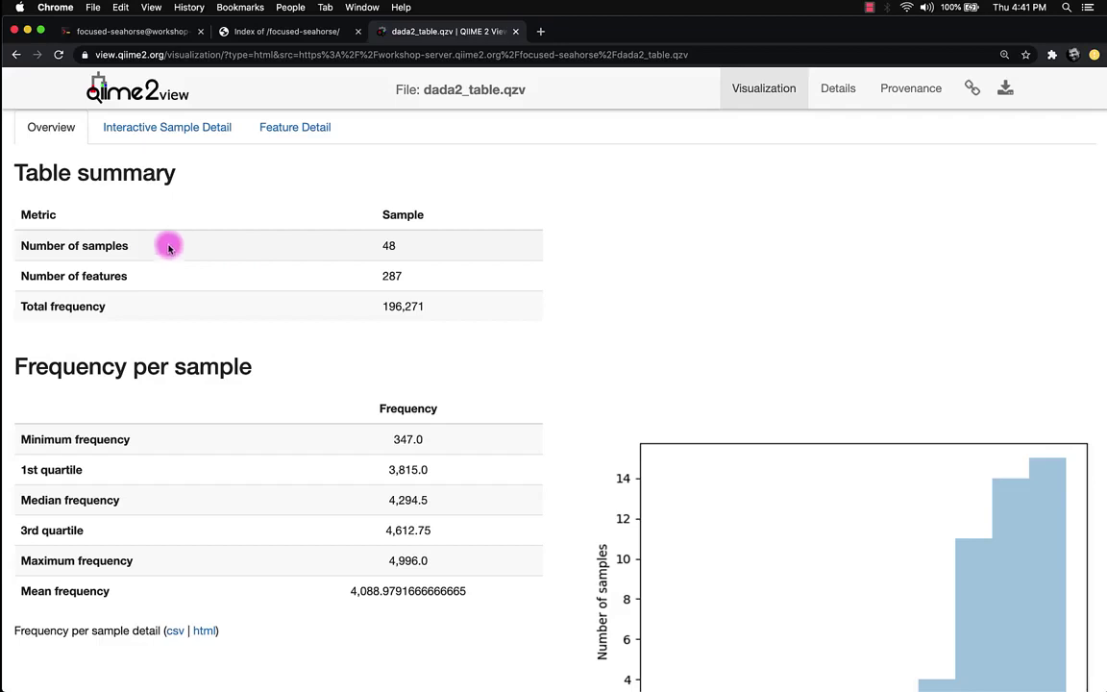
double_click(392, 246)
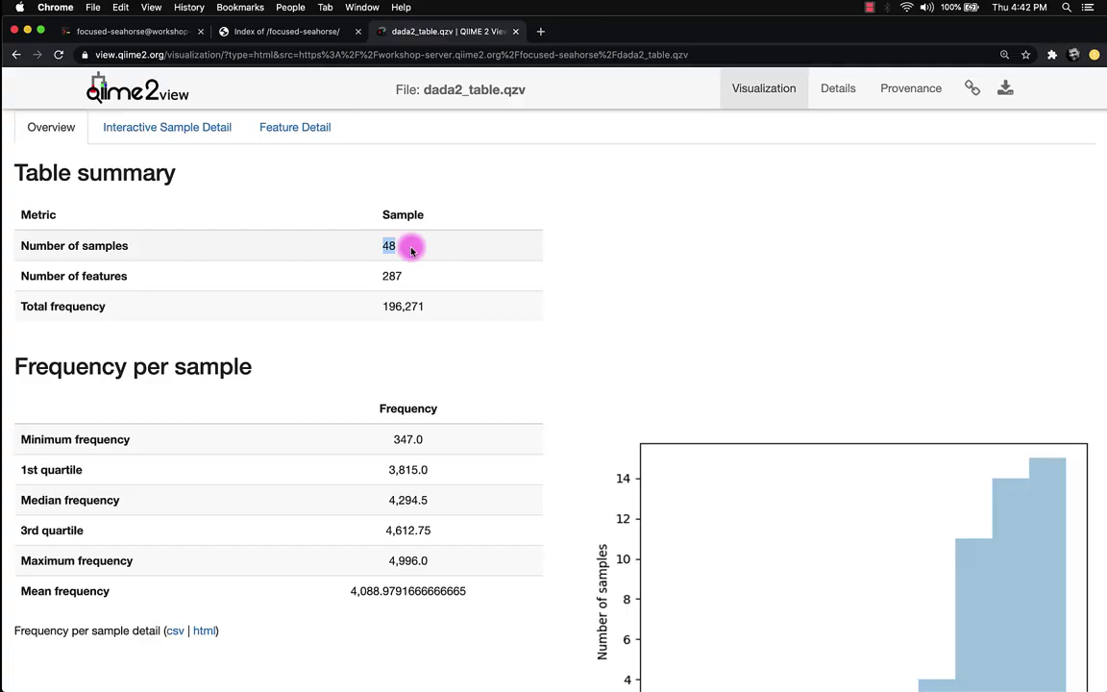
click(141, 273)
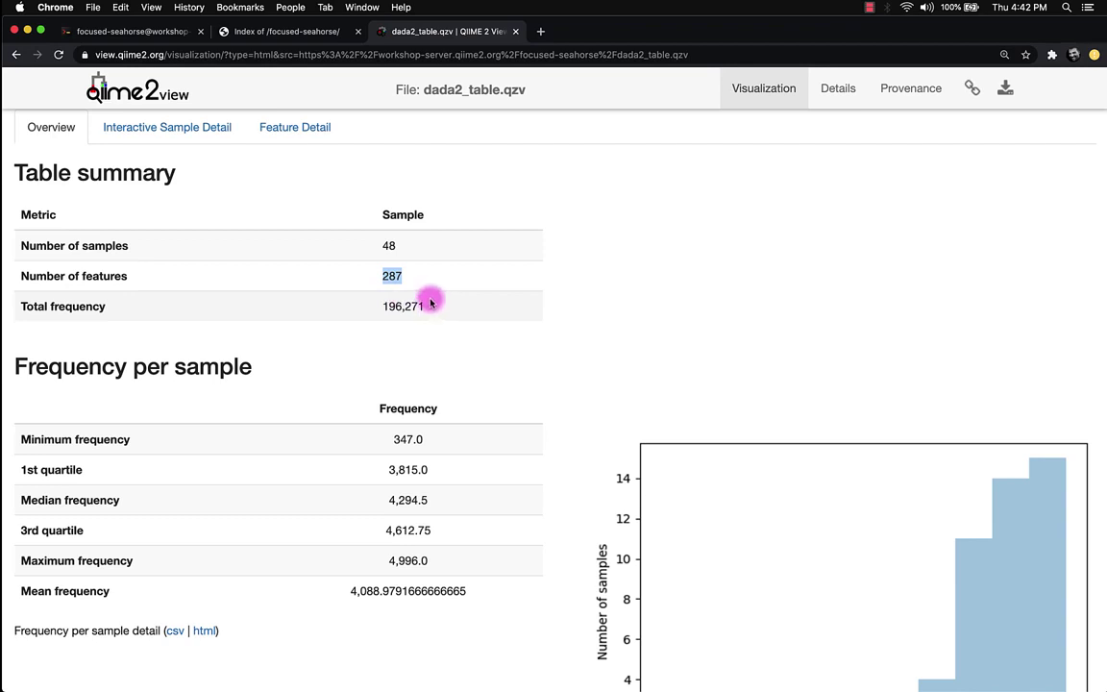
drag(381, 307, 432, 309)
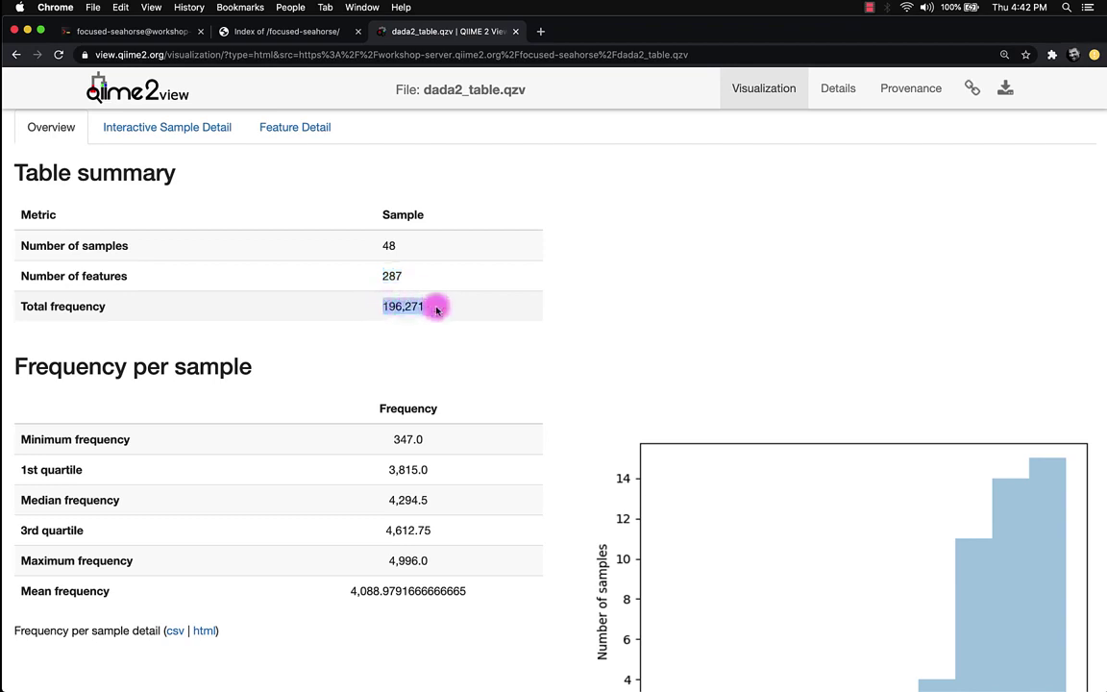
drag(400, 248, 377, 247)
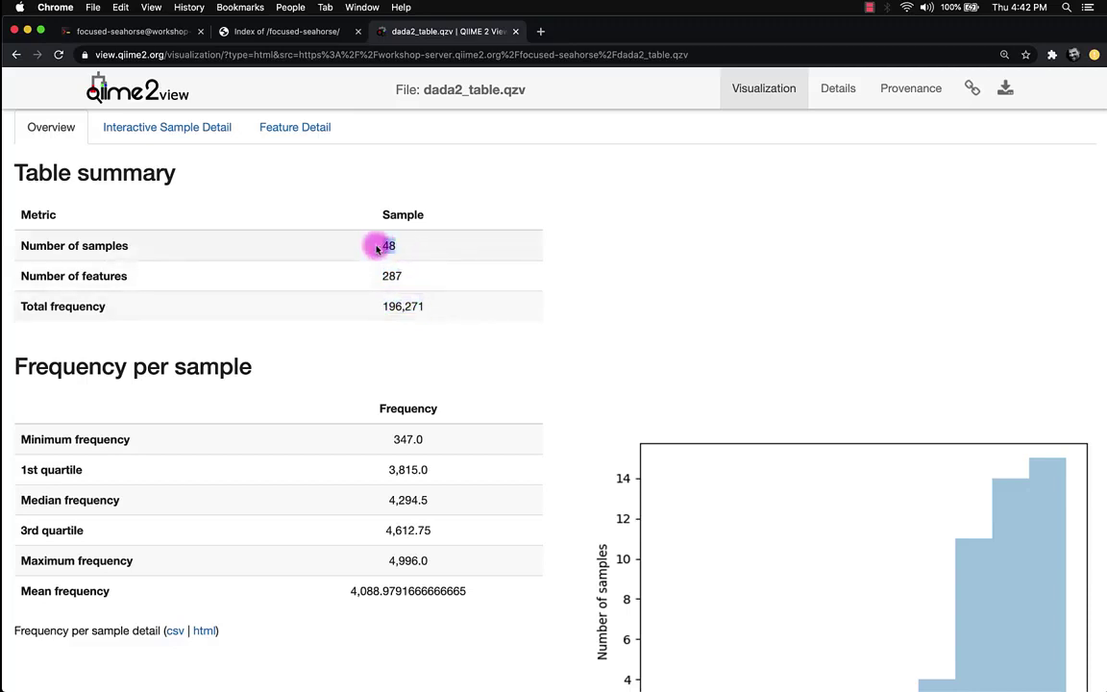
Scroll through the frequency per sample and per feature sections, then back to the top.
scroll(376, 248, down, 3)
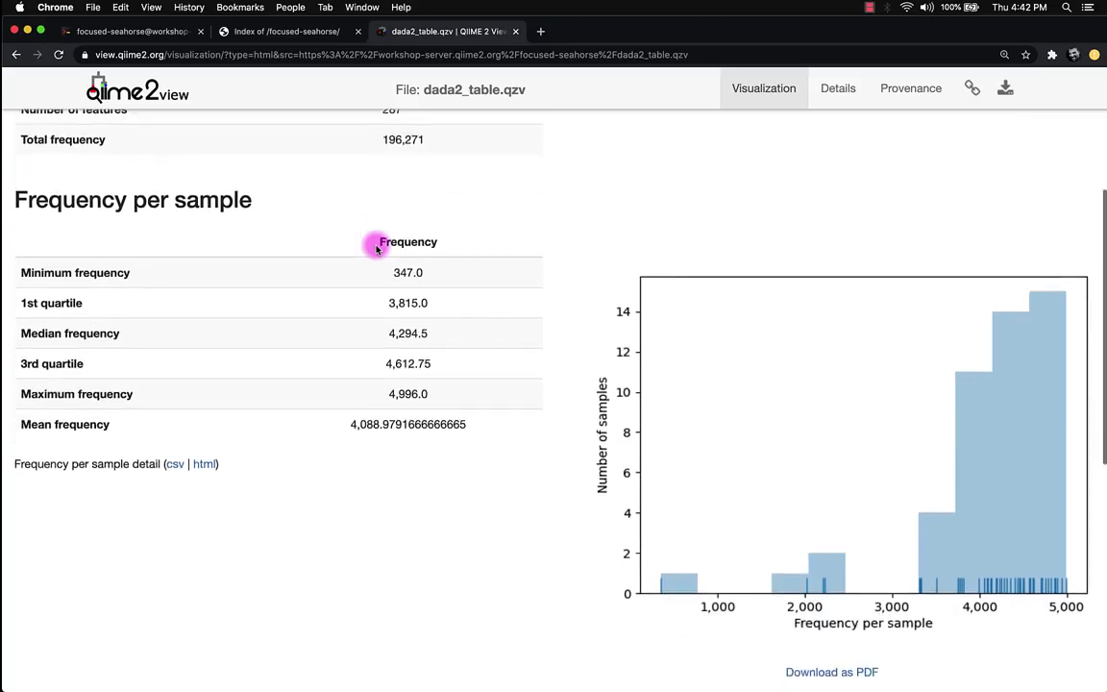
scroll(377, 248, down, 4)
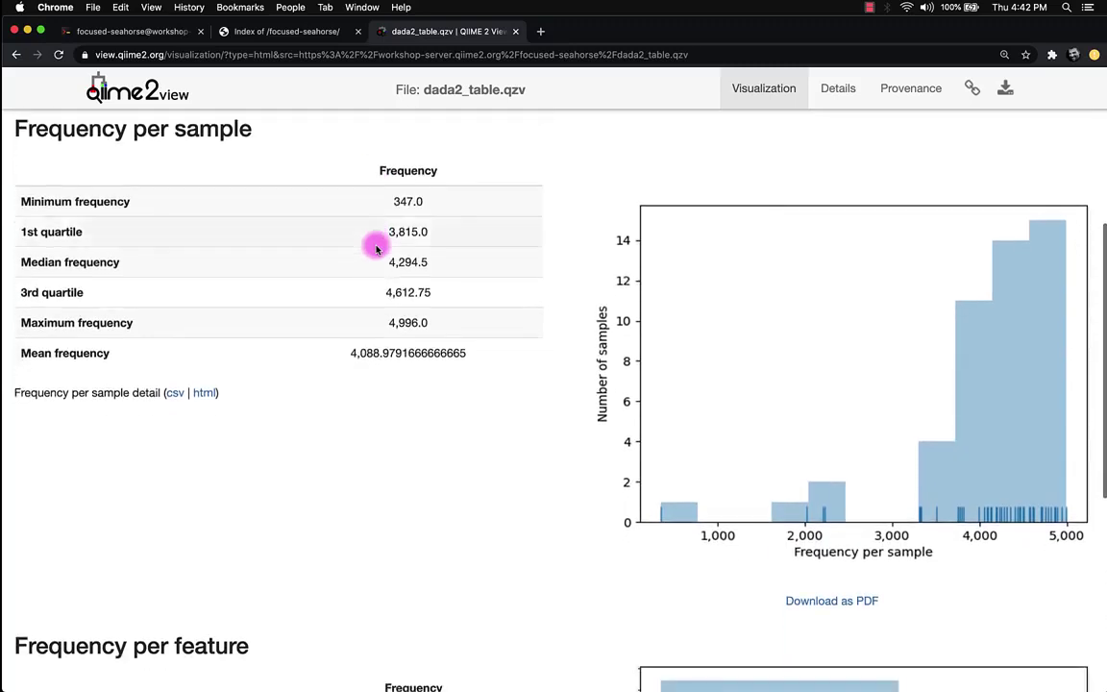
scroll(375, 248, down, 3)
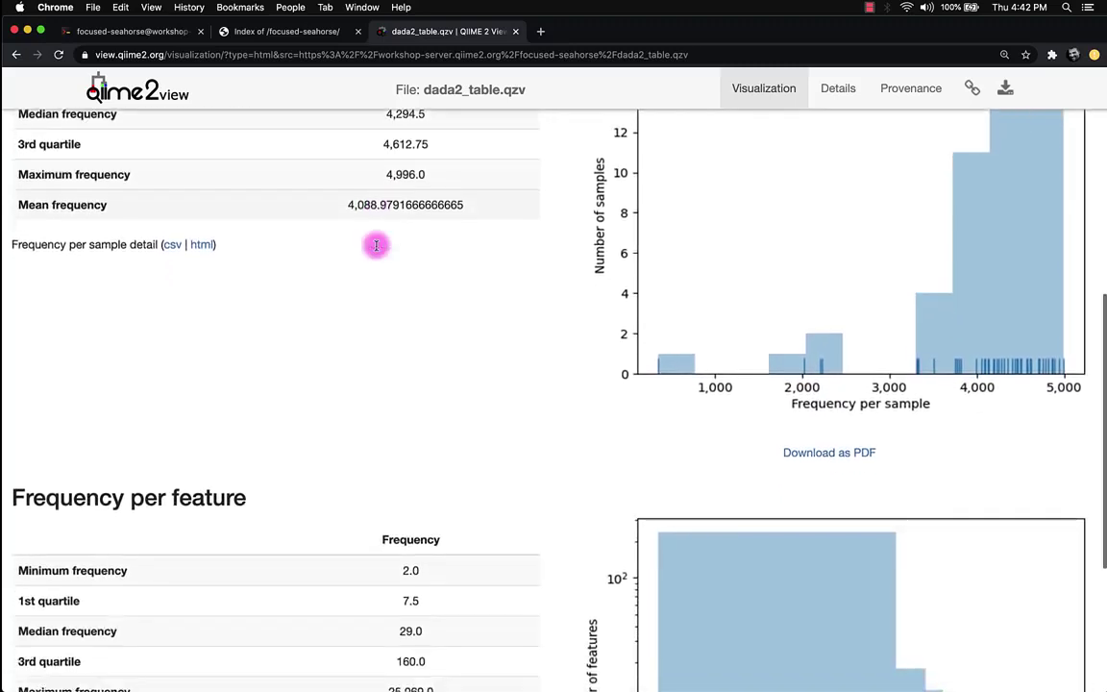
scroll(375, 246, down, 4)
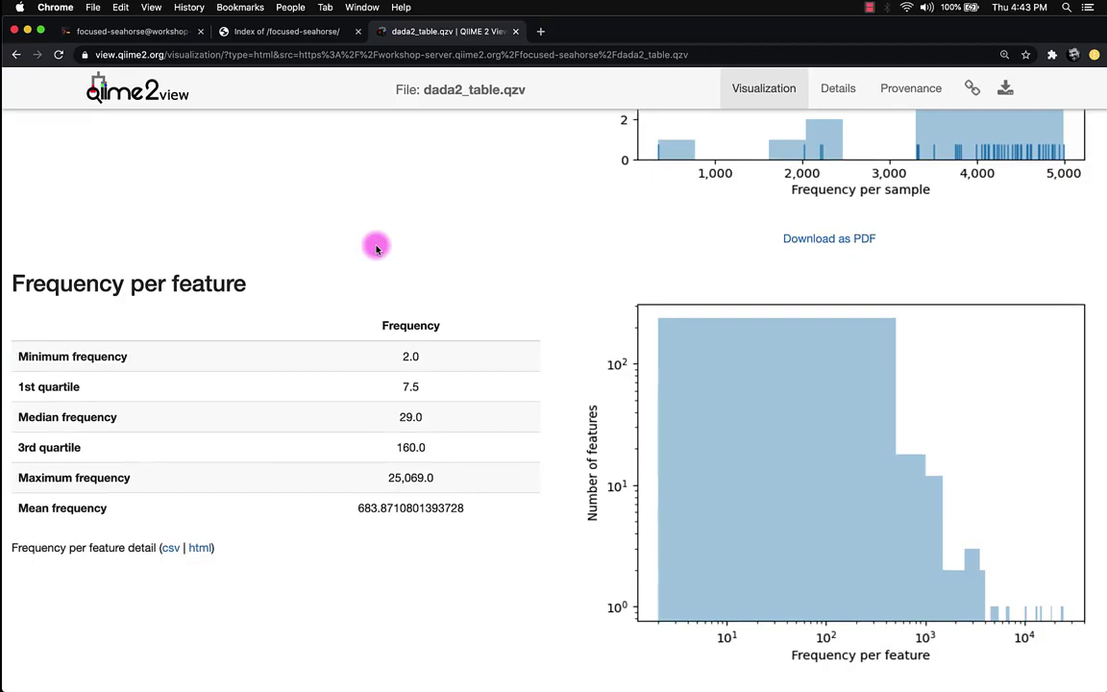
scroll(376, 248, up, 7)
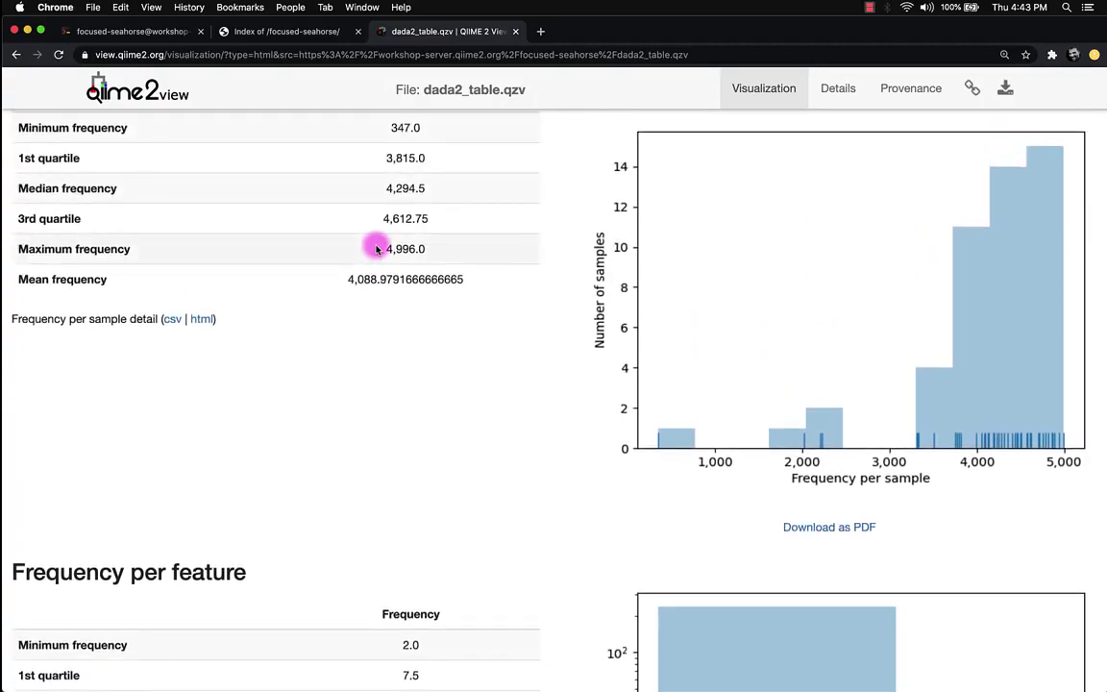
scroll(376, 245, up, 1)
scroll(215, 141, up, 1)
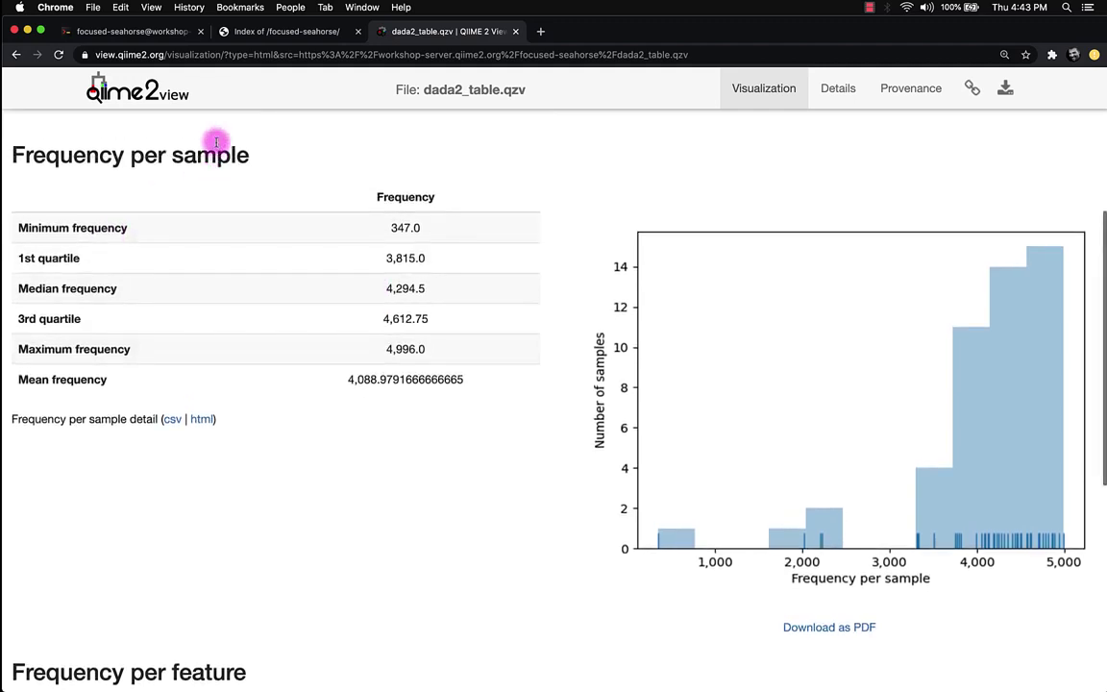
scroll(321, 236, down, 2)
scroll(324, 237, up, 3)
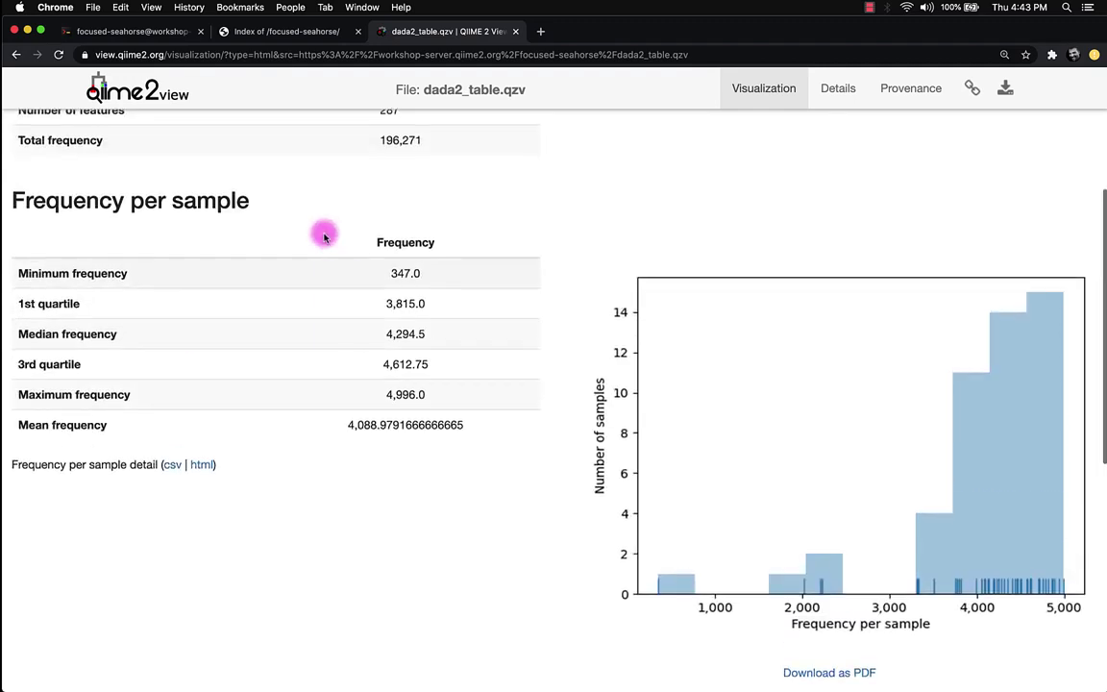
scroll(324, 237, up, 3)
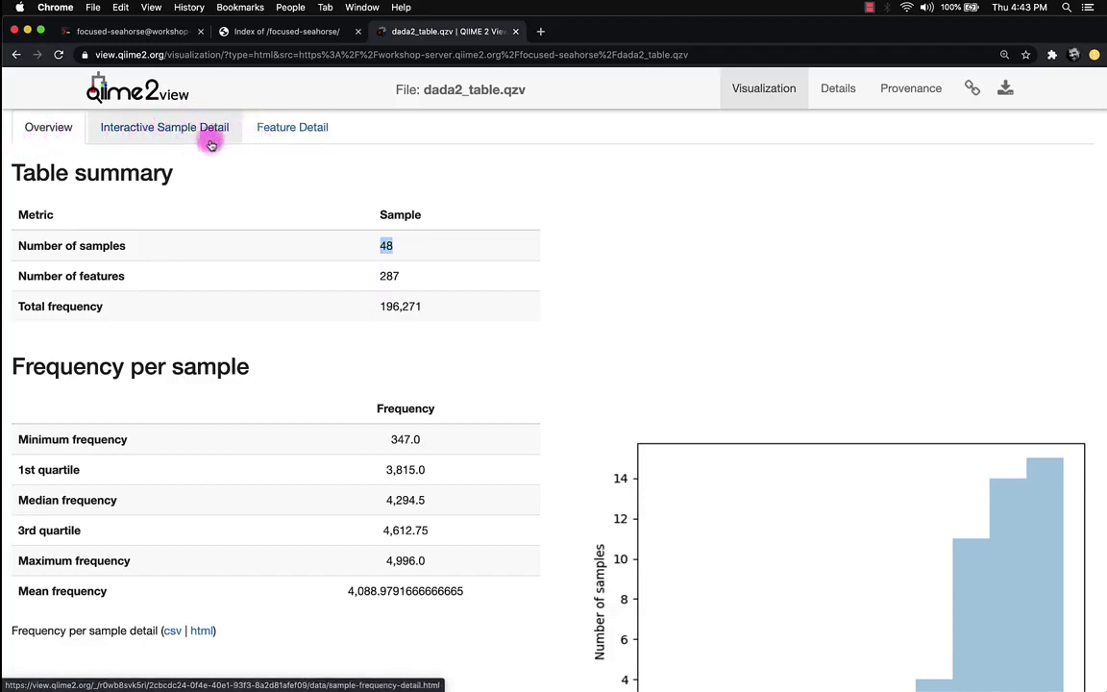
click(152, 130)
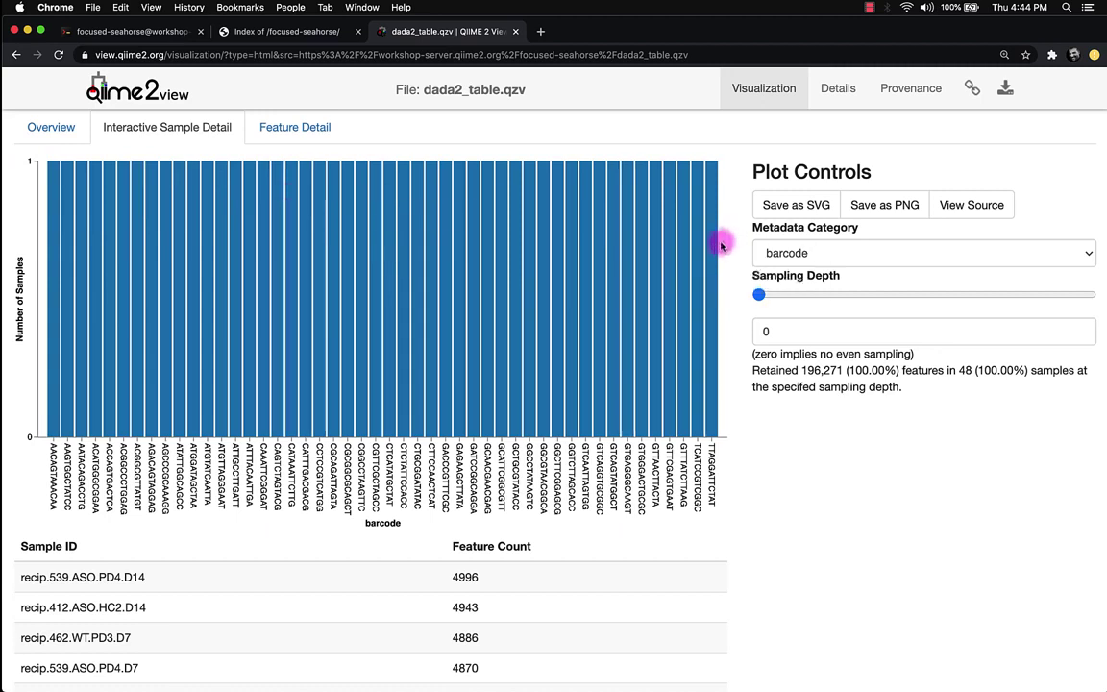
List the Metadata Category choices for the barcode-grouped sample-detail chart.
click(945, 252)
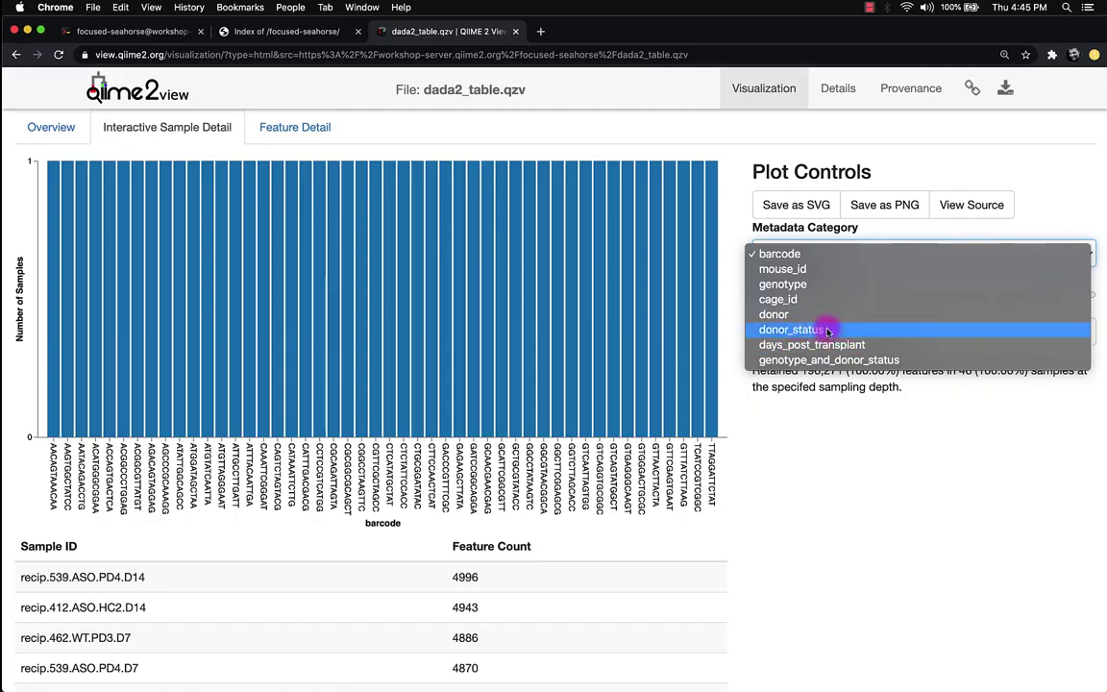
Group the chart by donor_status and check the Healthy and PD bars, 24 samples each.
click(826, 331)
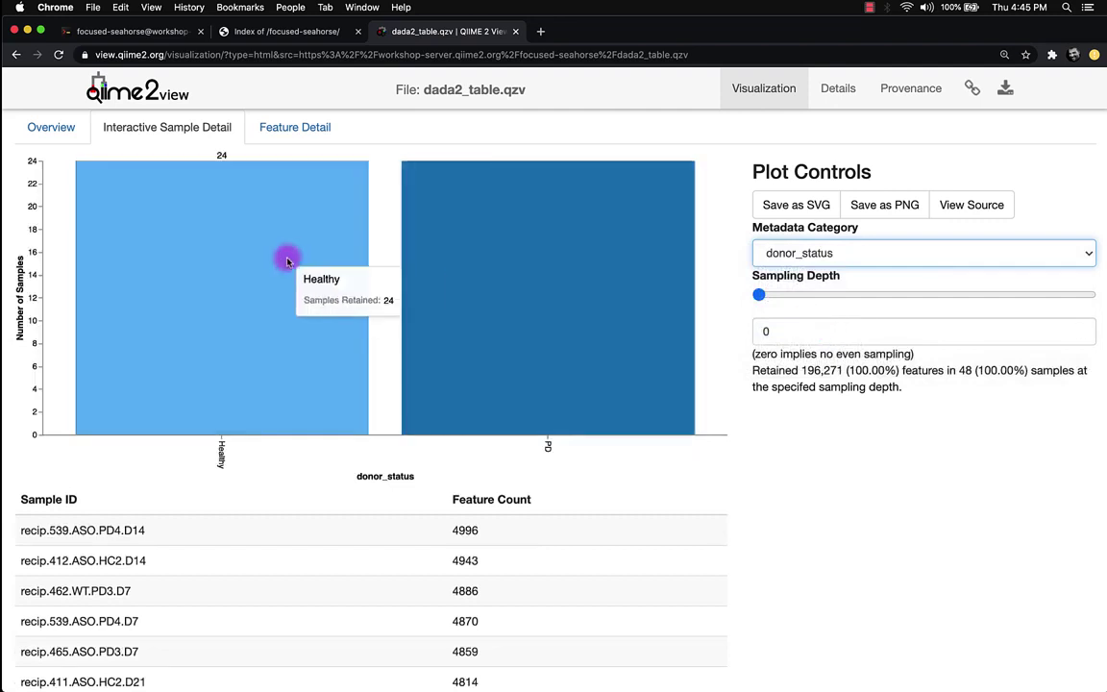
mouse_move(465, 276)
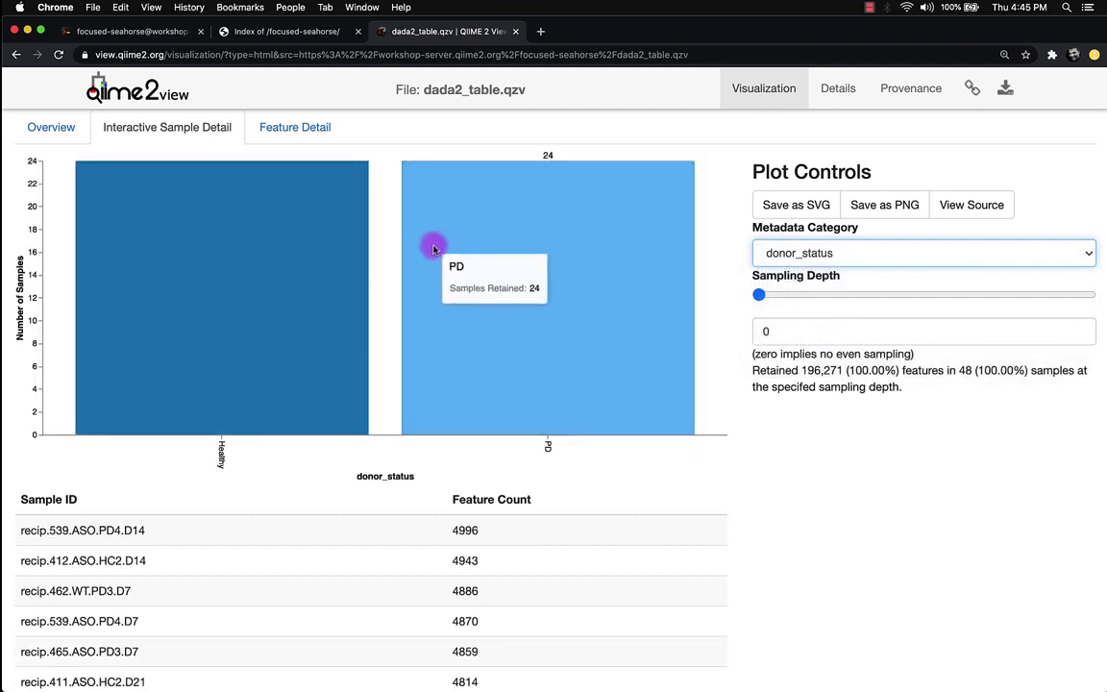
mouse_move(354, 250)
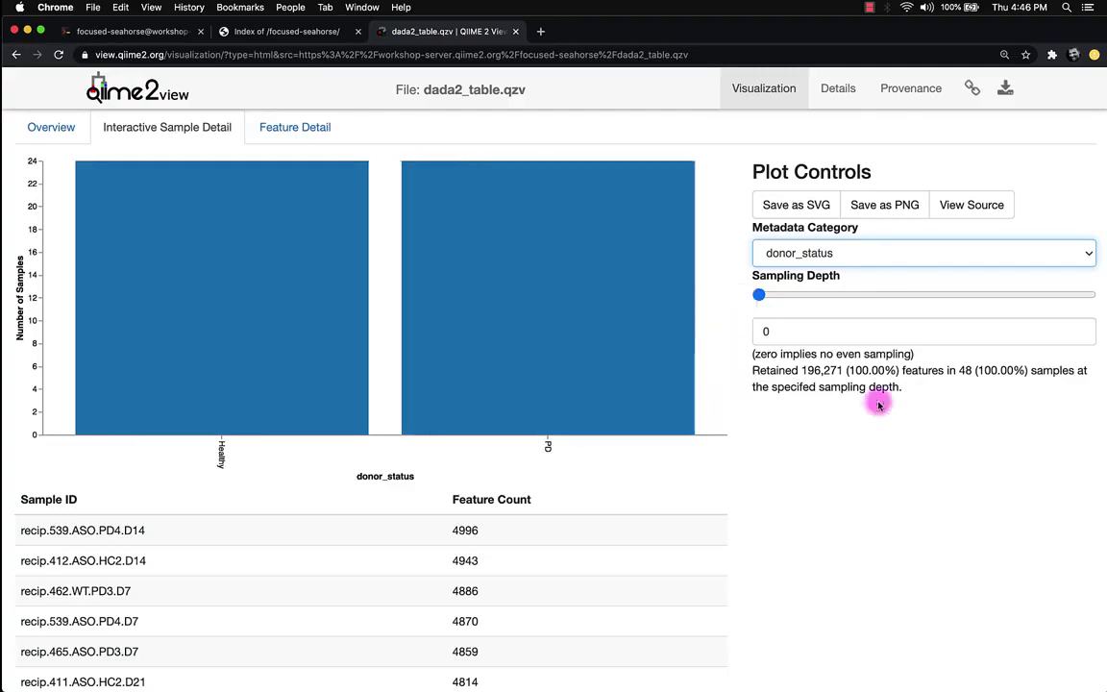
click(900, 252)
click(894, 221)
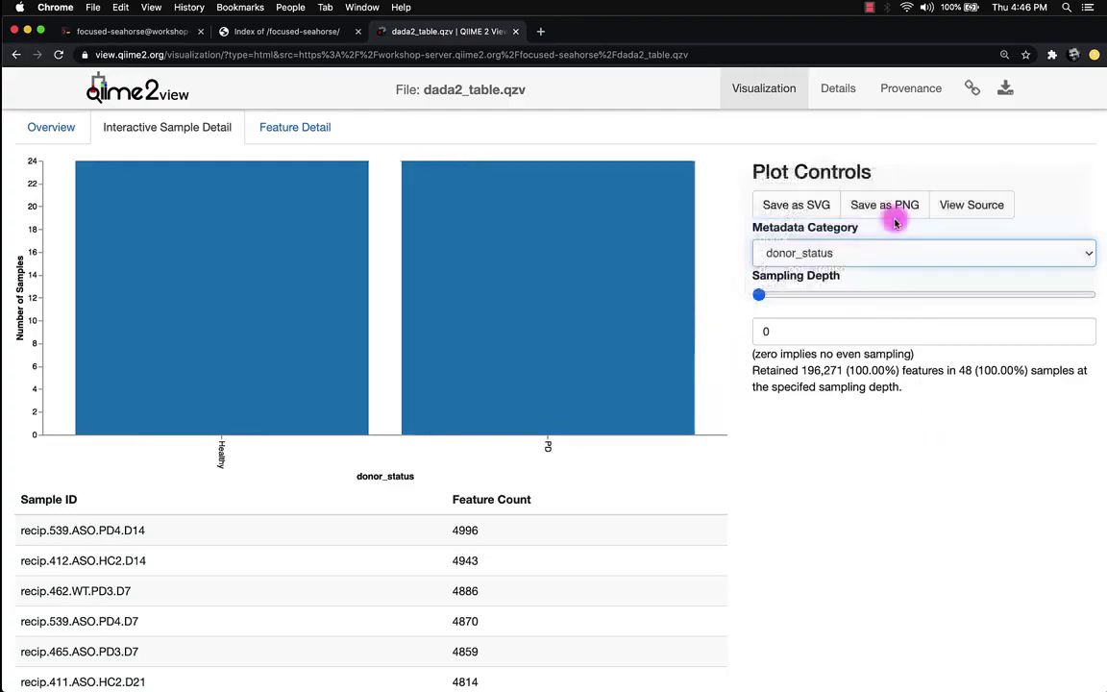
click(872, 256)
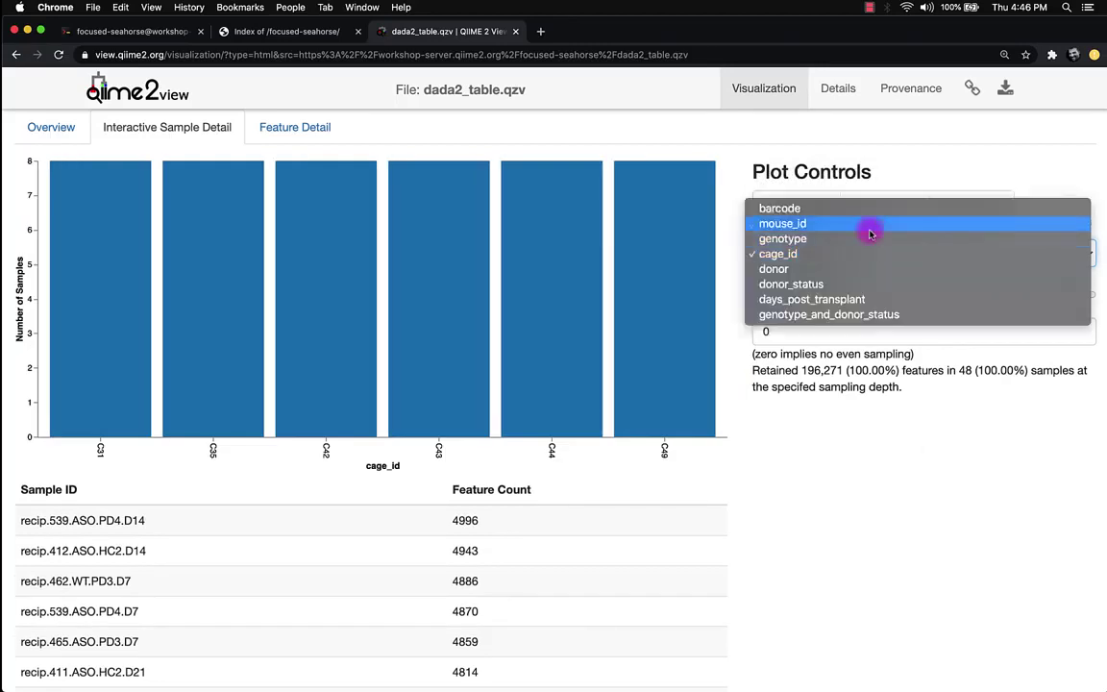
click(870, 231)
click(793, 246)
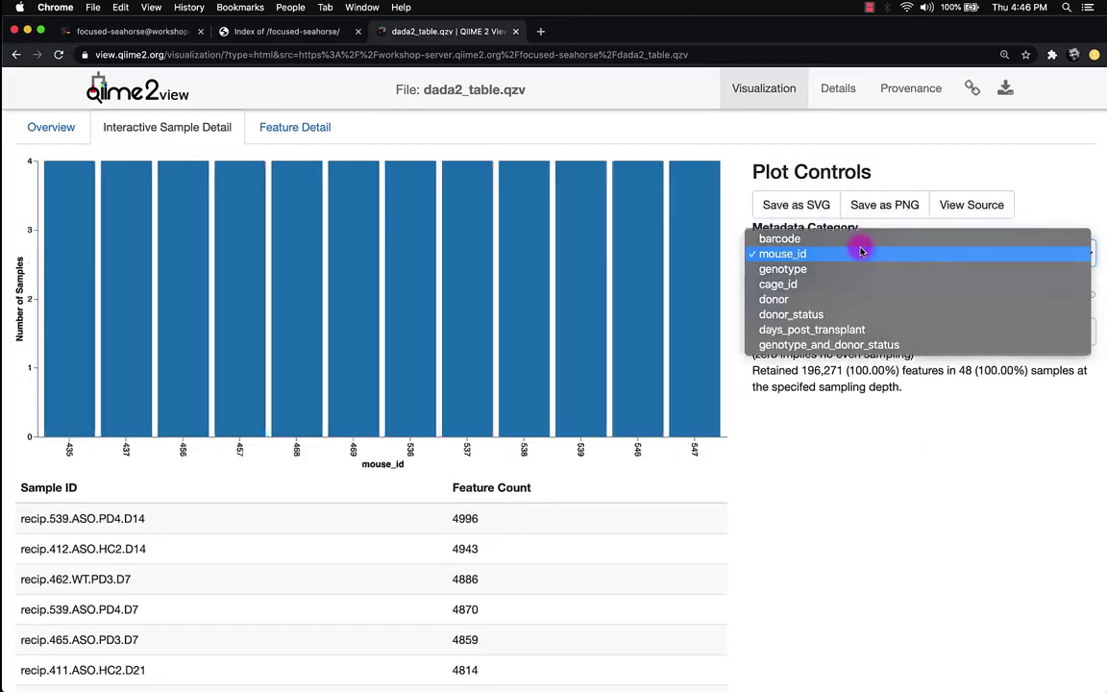
click(826, 329)
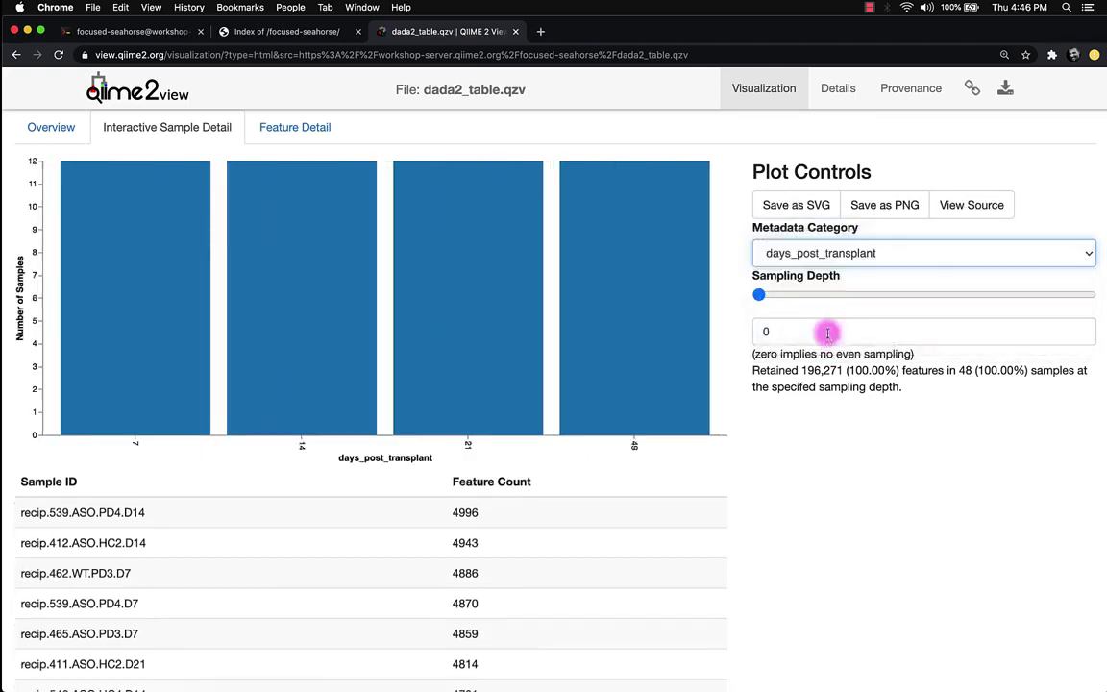
click(837, 253)
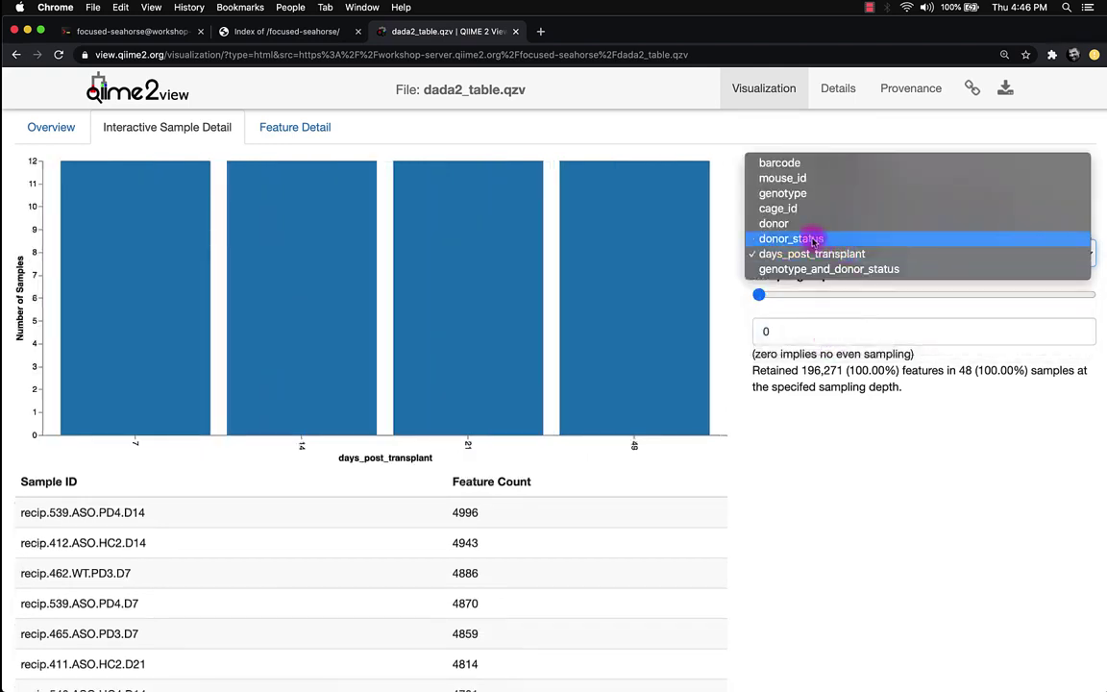
click(812, 240)
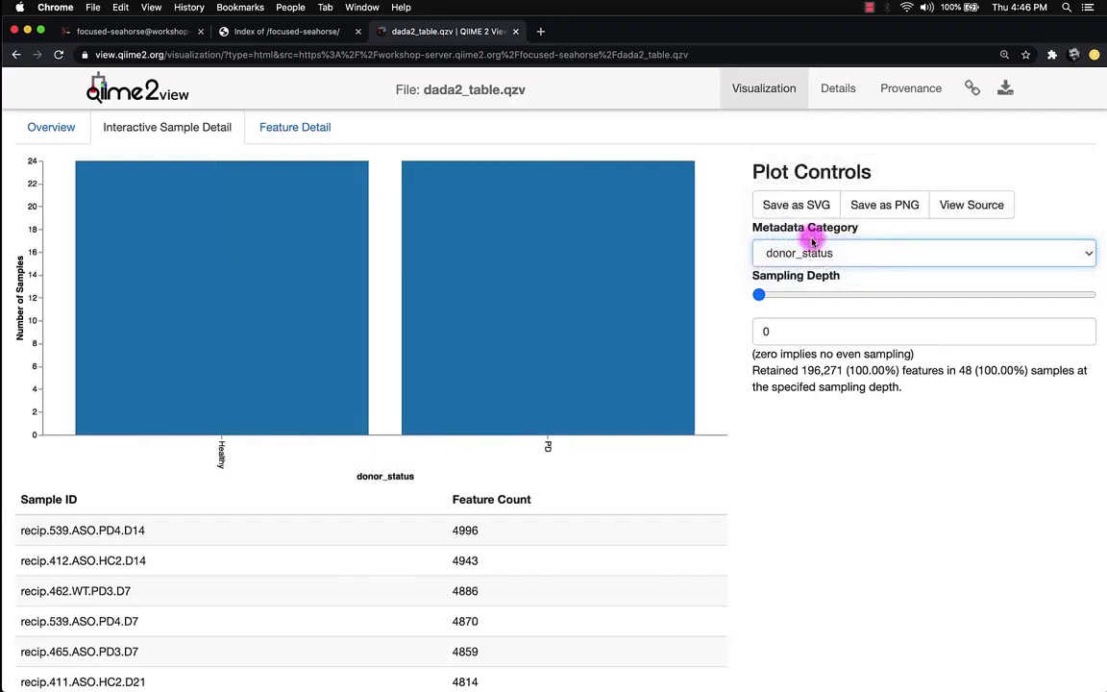
scroll(723, 336, down, 3)
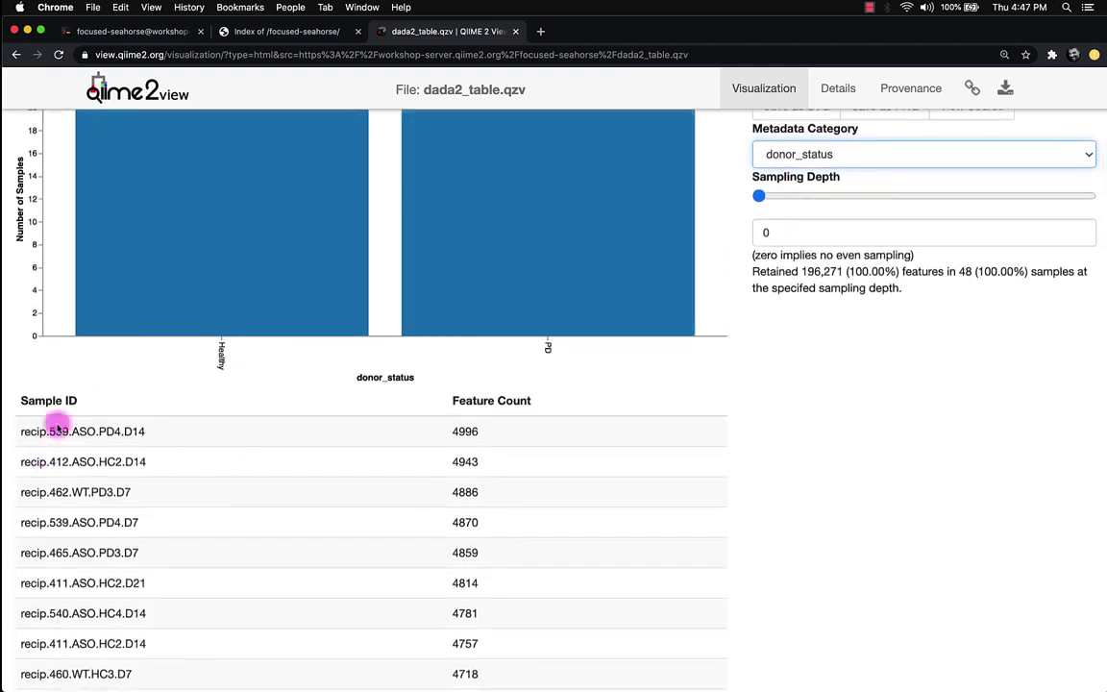
scroll(57, 433, down, 5)
scroll(57, 427, down, 4)
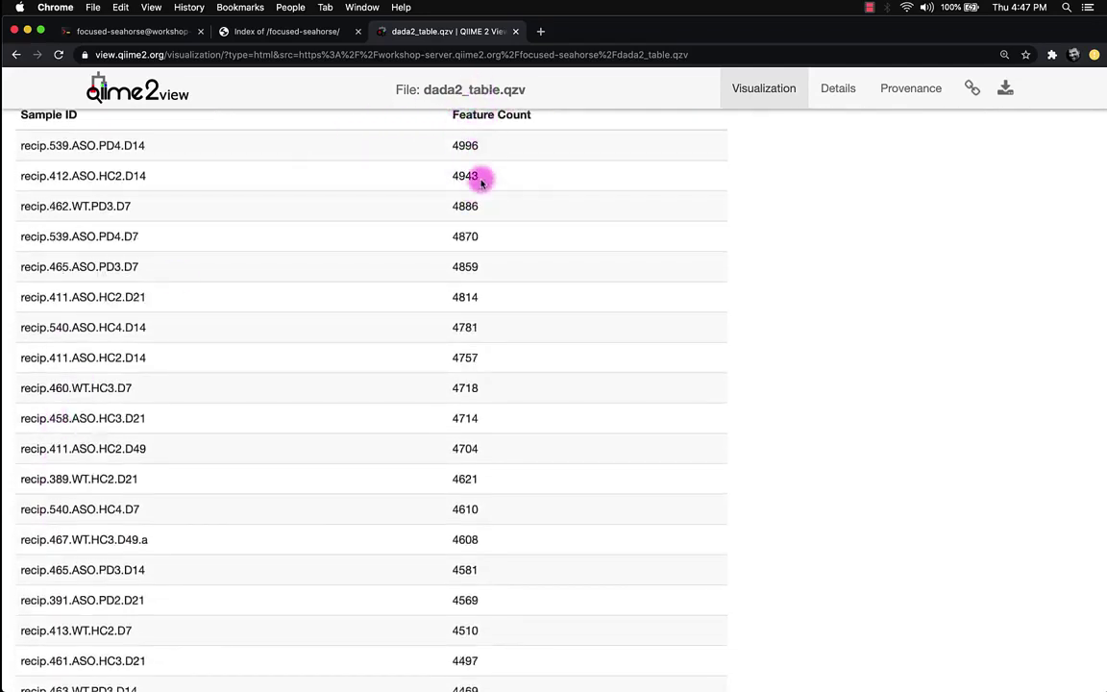
scroll(481, 179, up, 1)
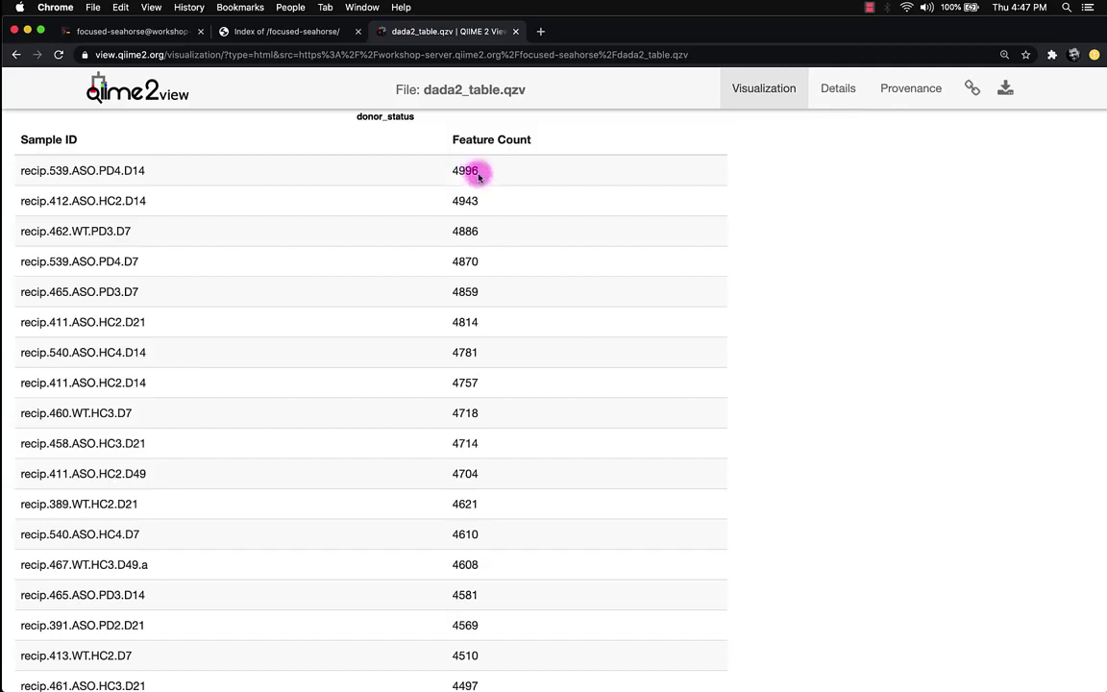
scroll(478, 176, down, 8)
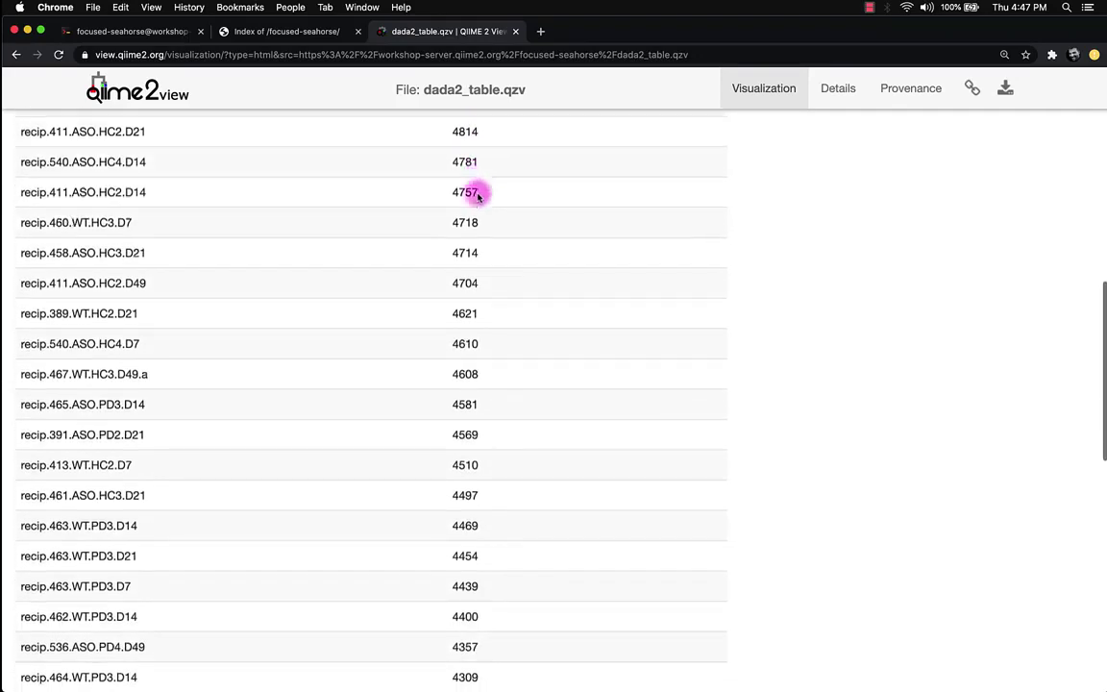
scroll(478, 196, down, 10)
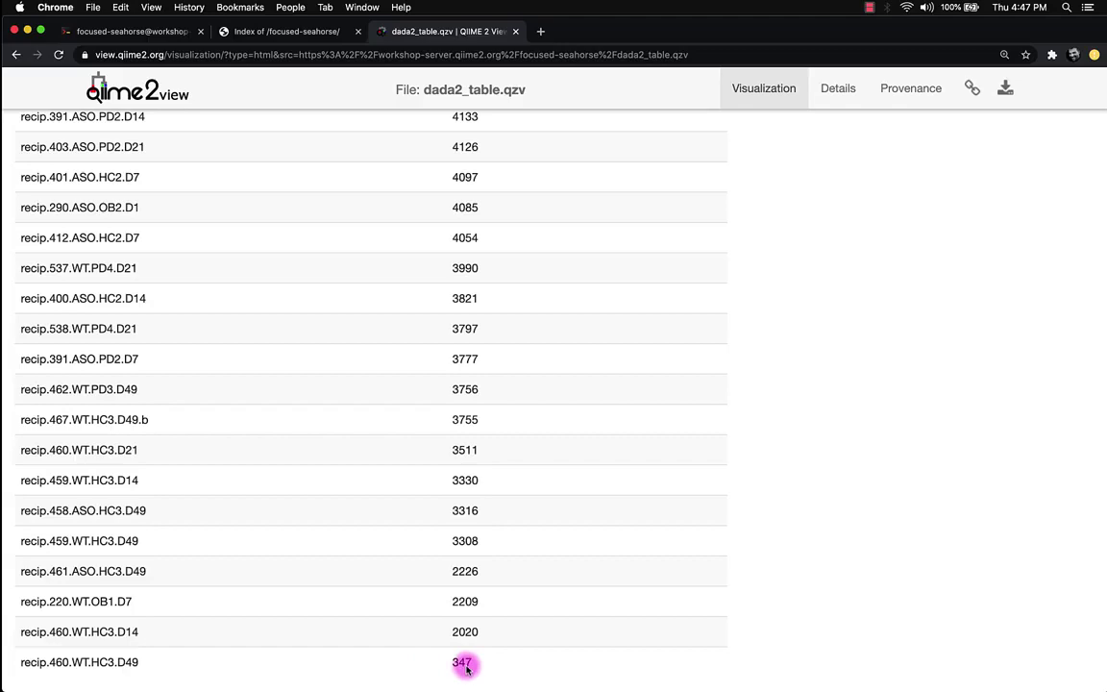
scroll(465, 669, up, 20)
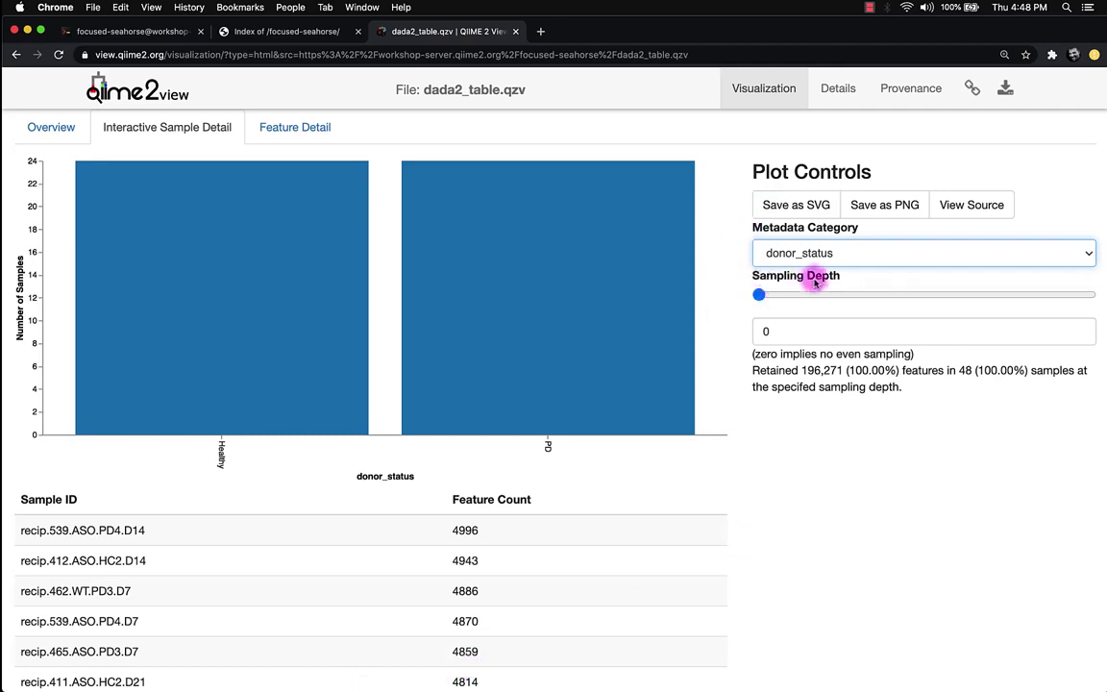
Raise the sampling depth past 3738 to the maximum 4996, leaving one PD sample retained.
click(759, 296)
drag(759, 296, 855, 295)
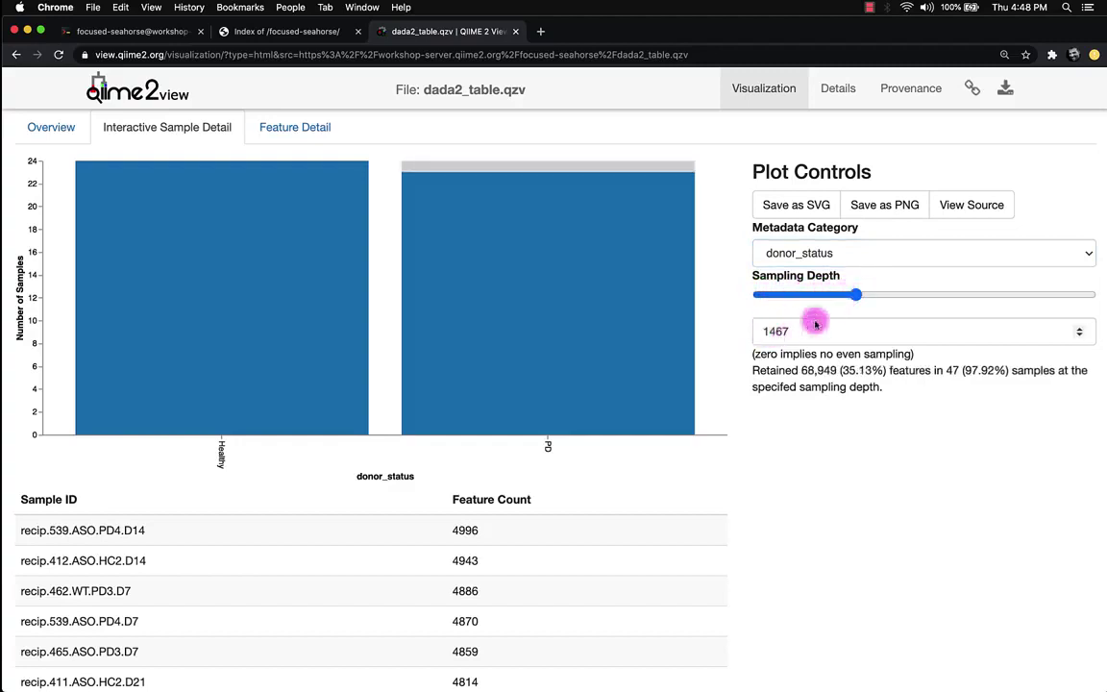
drag(855, 295, 1005, 294)
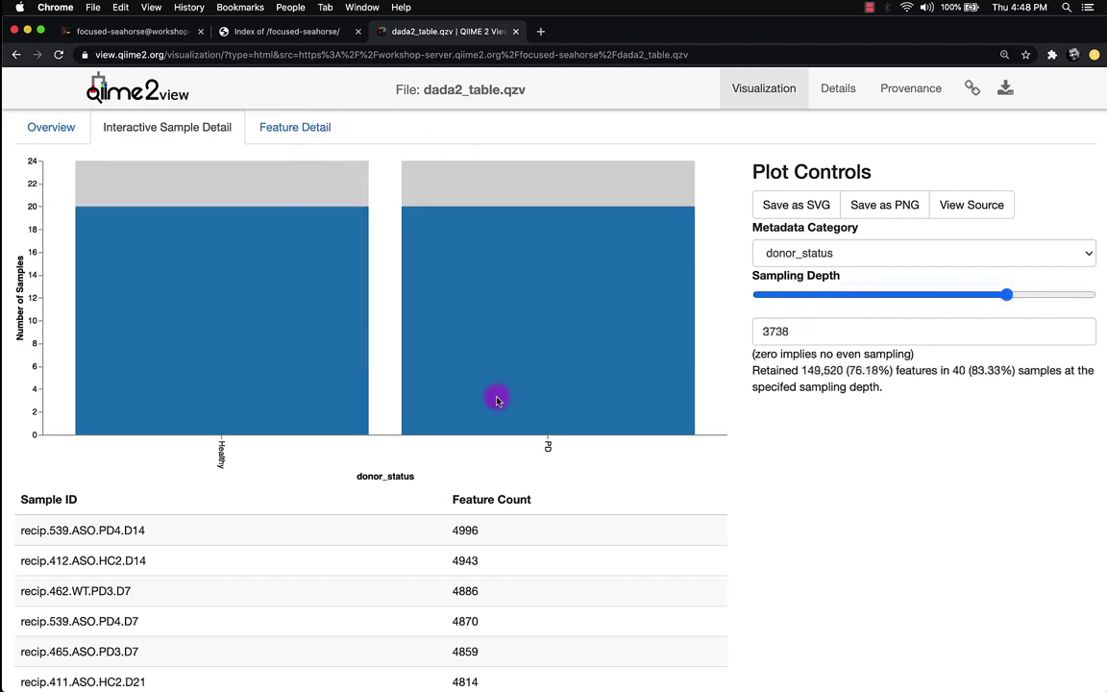
mouse_move(207, 178)
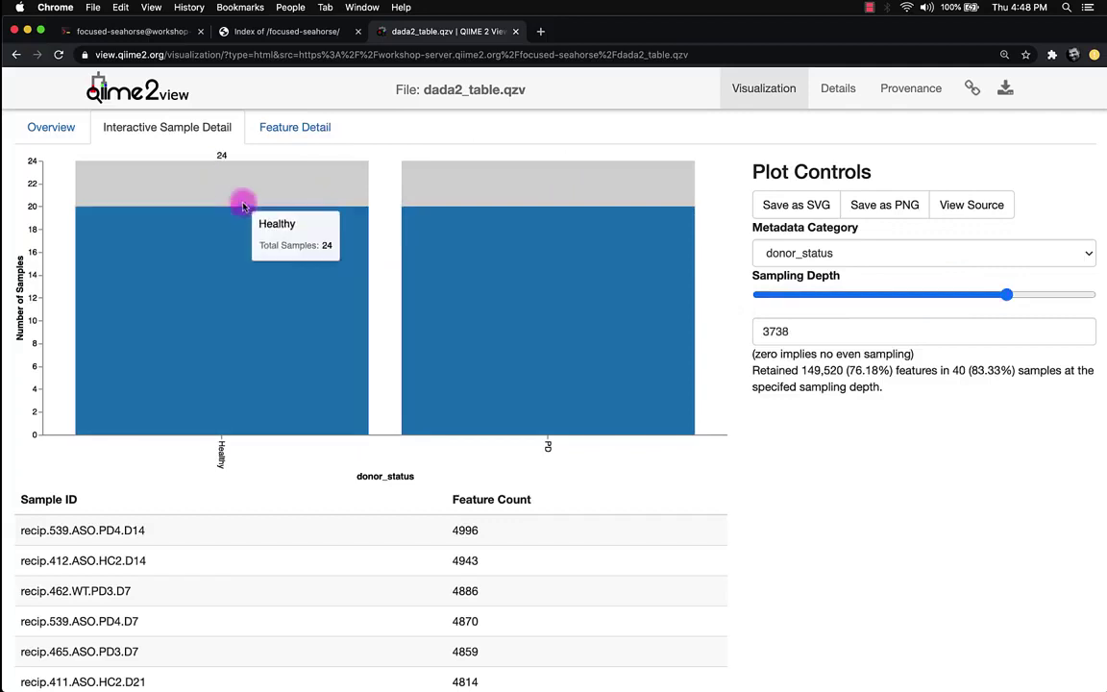
mouse_move(239, 239)
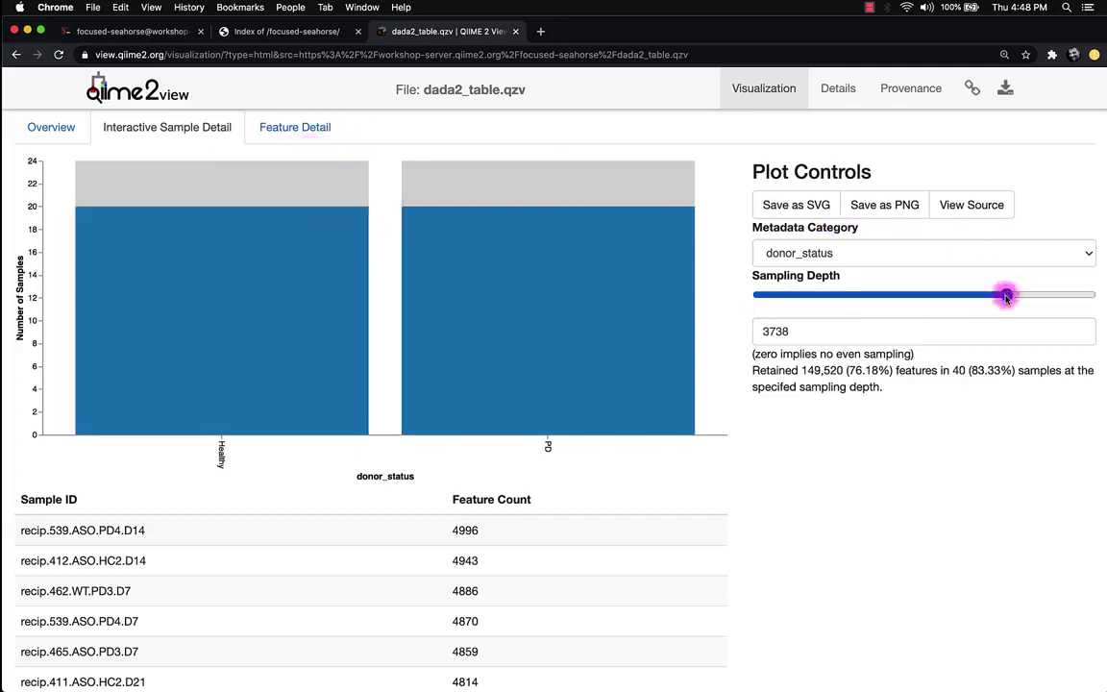
drag(1006, 294, 1104, 288)
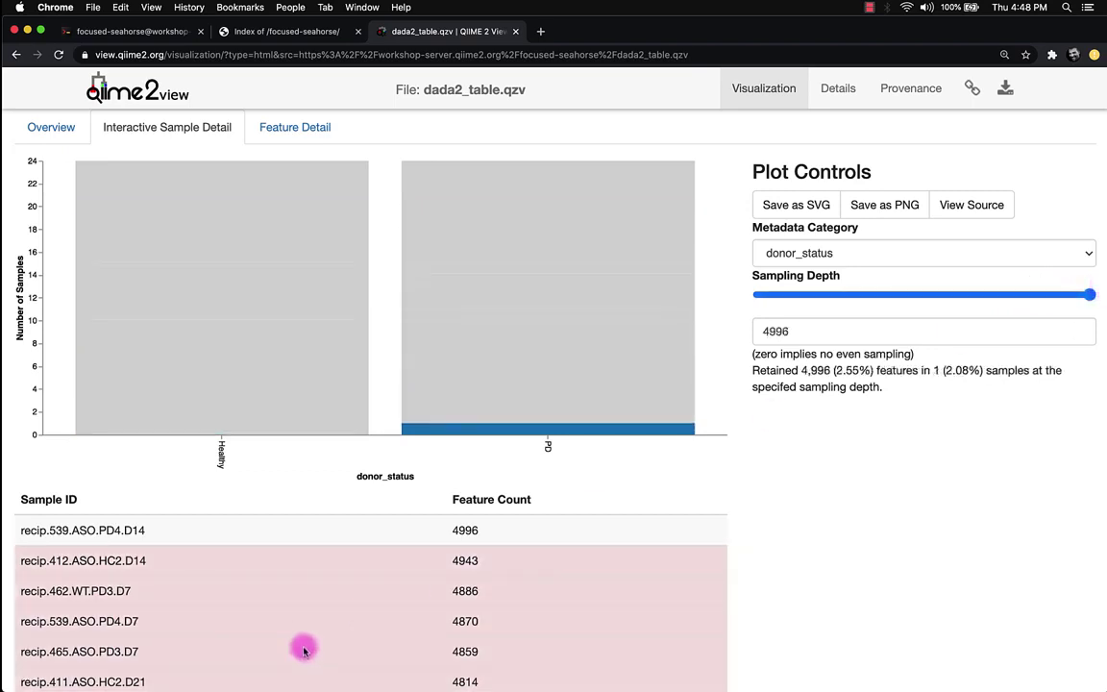
Check the dropped samples in the table and keep the sampling depth at 4996.
scroll(302, 648, down, 3)
scroll(302, 651, down, 15)
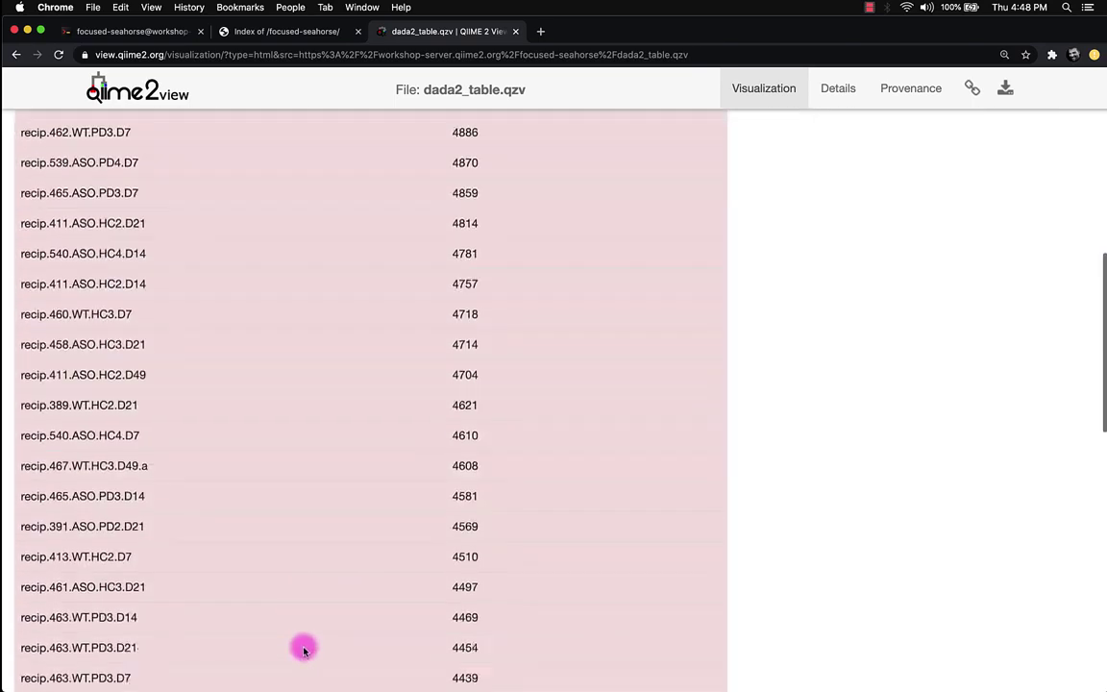
scroll(303, 654, down, 5)
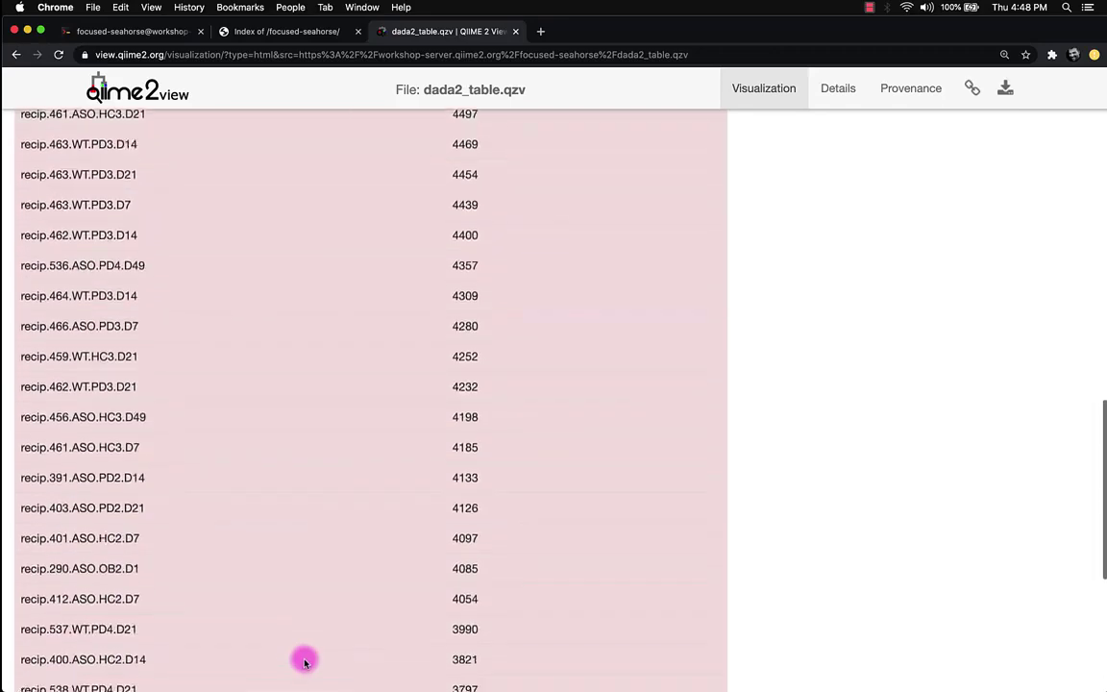
key(Home)
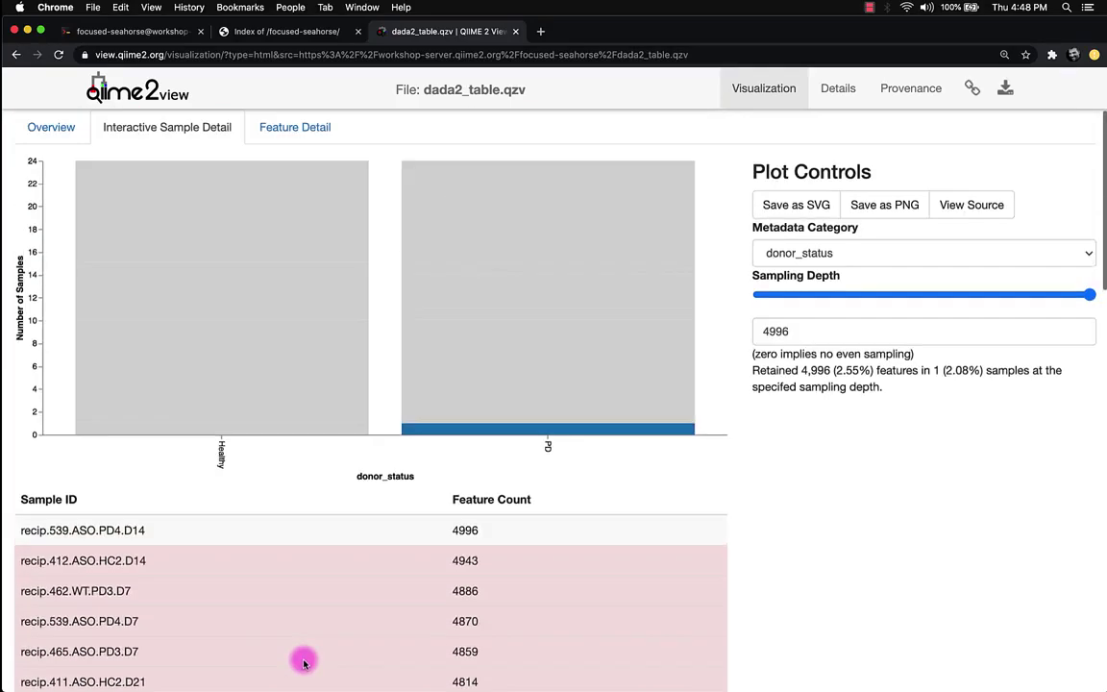
click(1089, 298)
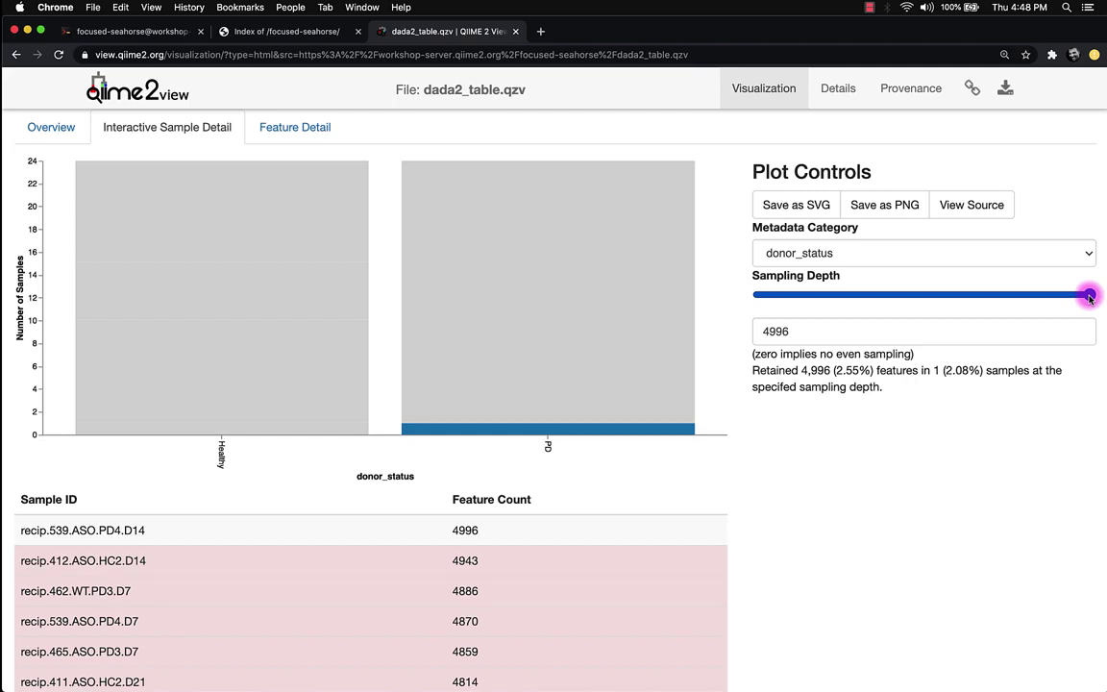
Lower the sampling depth to 4917 and select that value in the depth field.
drag(1089, 298, 1080, 293)
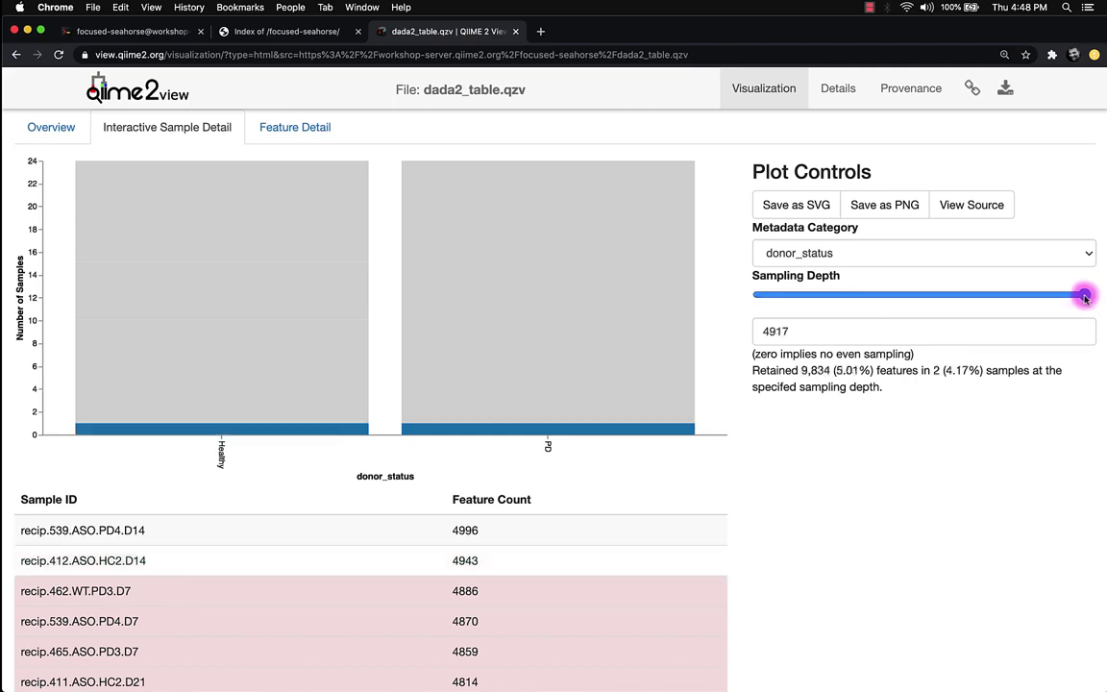
click(775, 330)
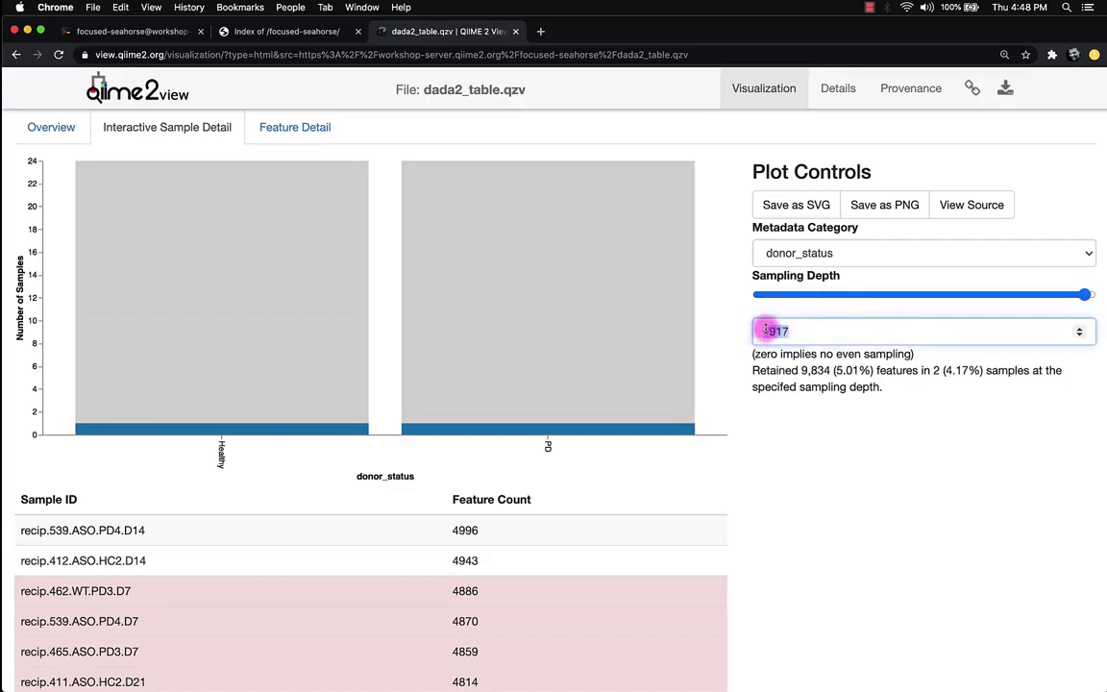
double_click(774, 332)
click(764, 330)
drag(764, 330, 792, 330)
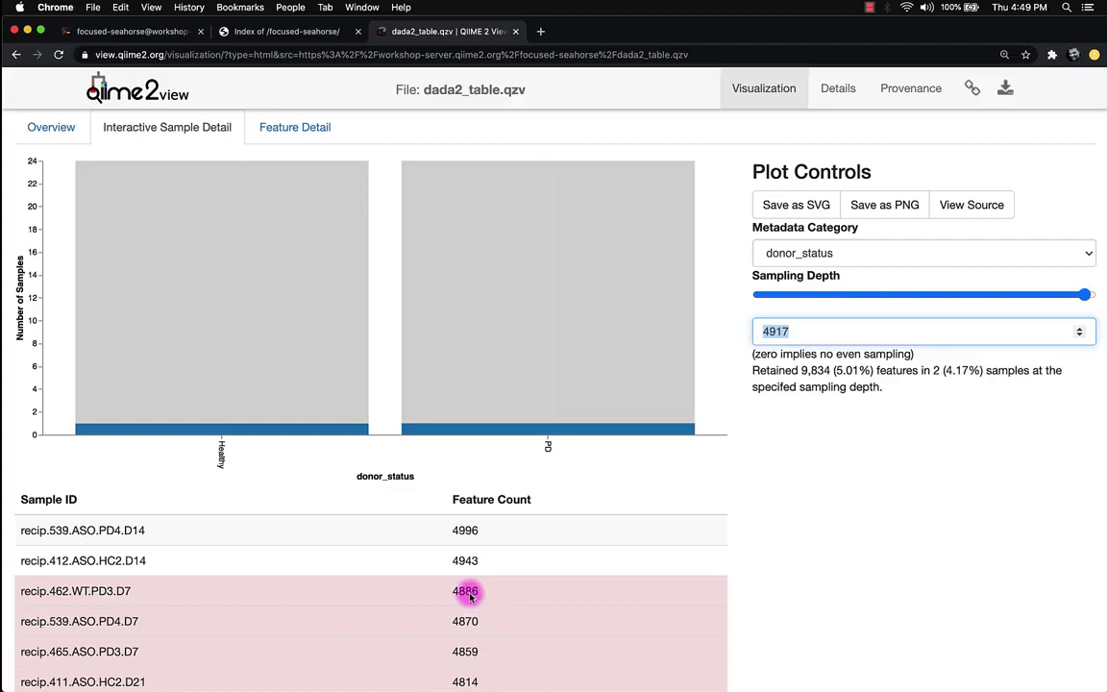
Sweep the sampling depth between low values and 4902, ending near 143 with all 48 samples retained.
drag(1082, 296, 1016, 293)
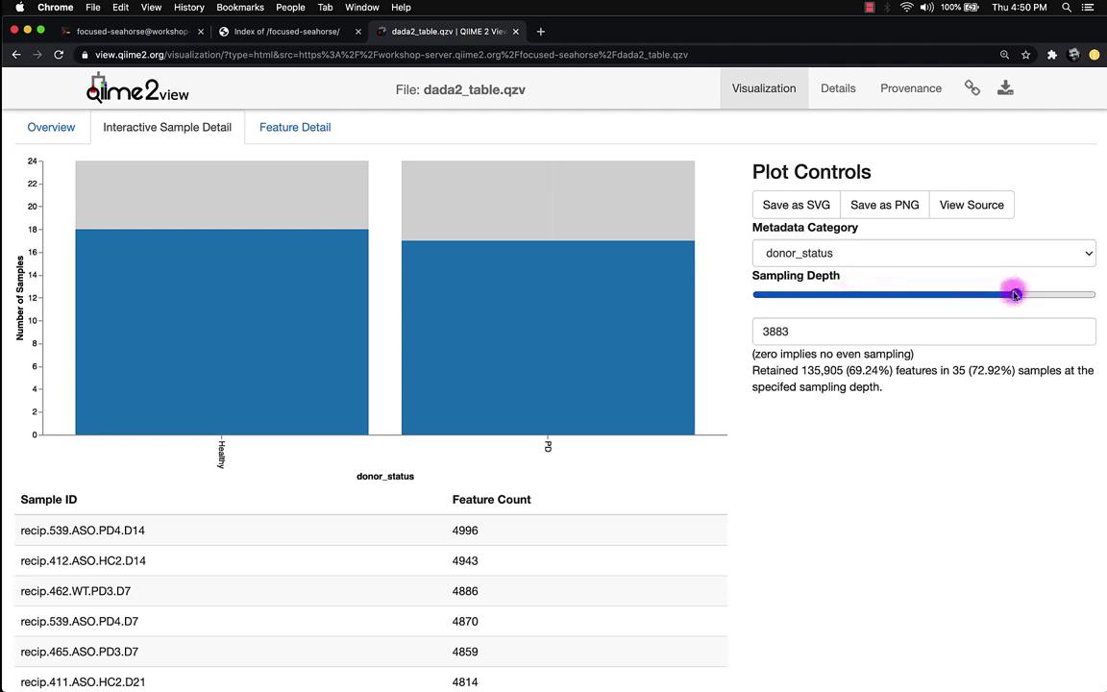
drag(1015, 295, 783, 297)
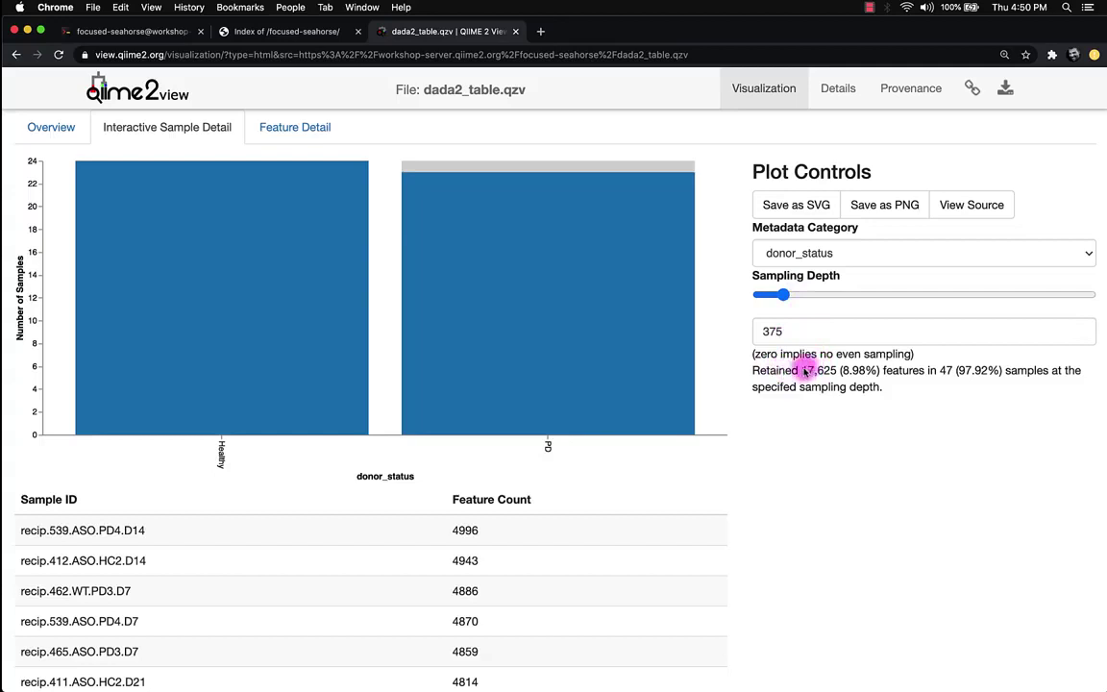
drag(803, 371, 867, 379)
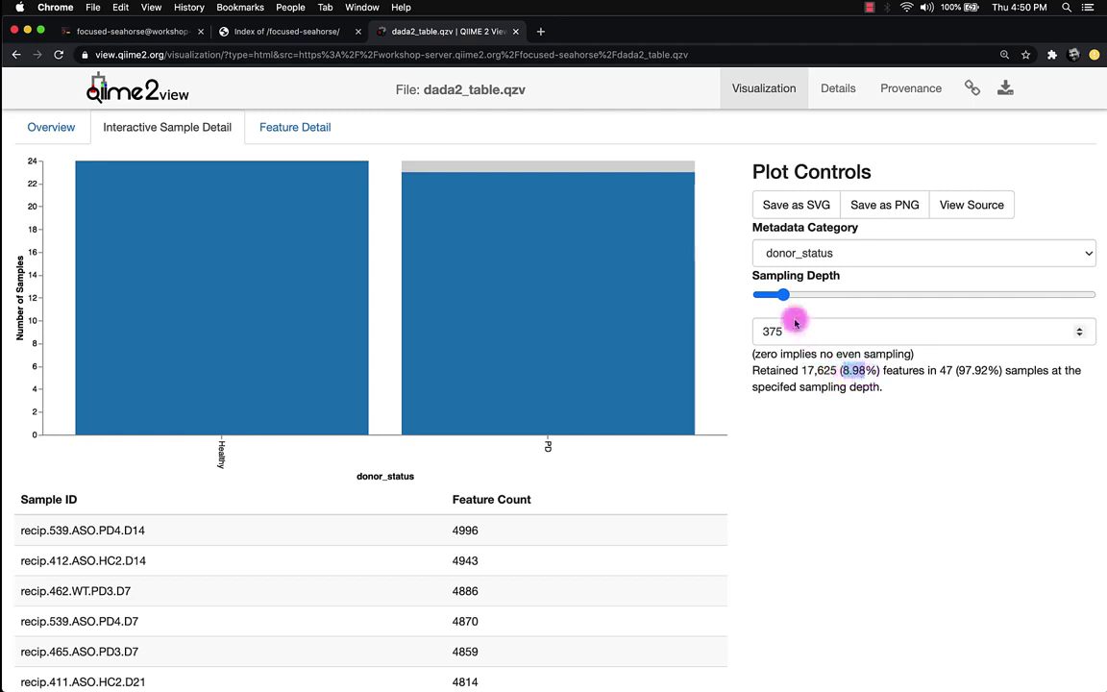
drag(783, 294, 780, 295)
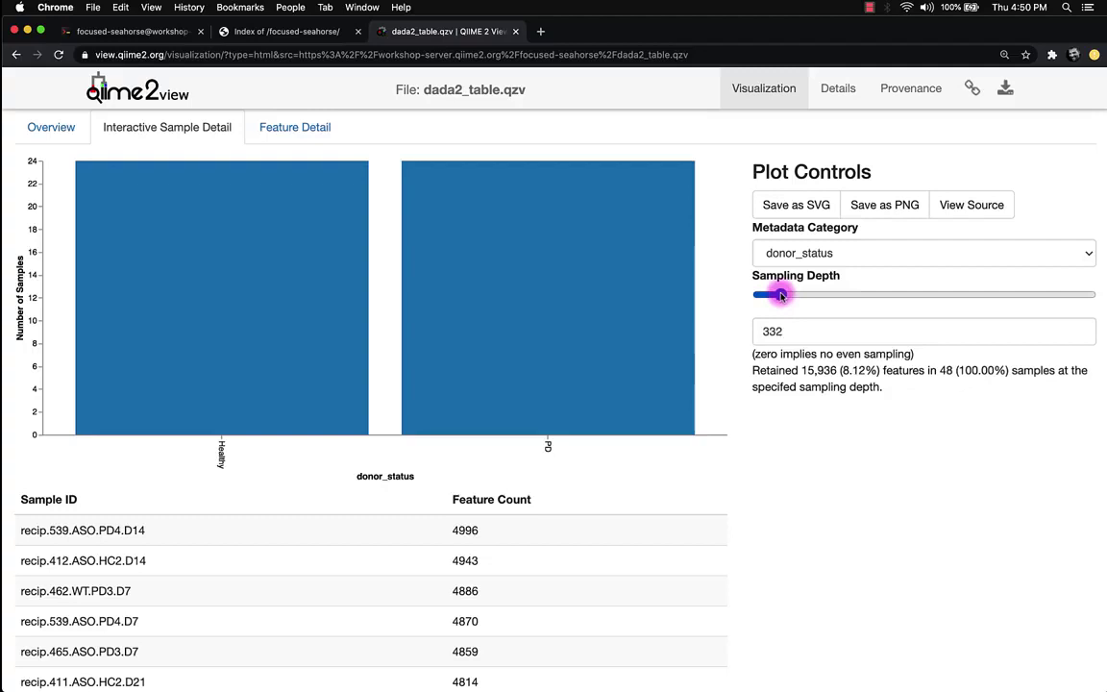
drag(780, 295, 1083, 289)
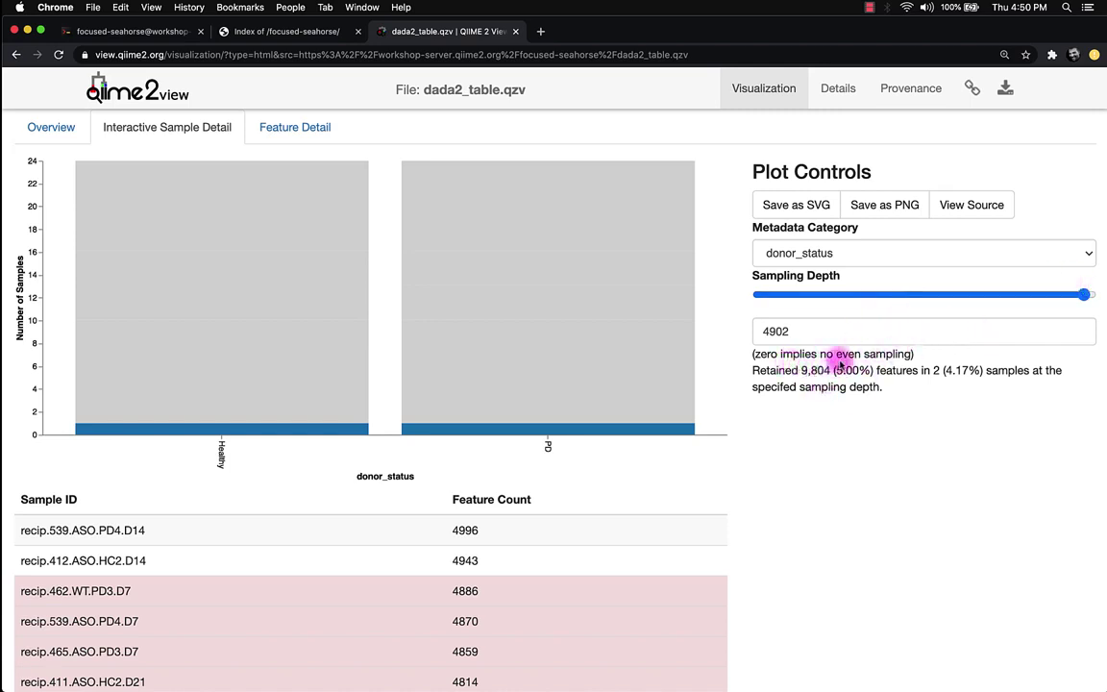
drag(921, 372, 962, 372)
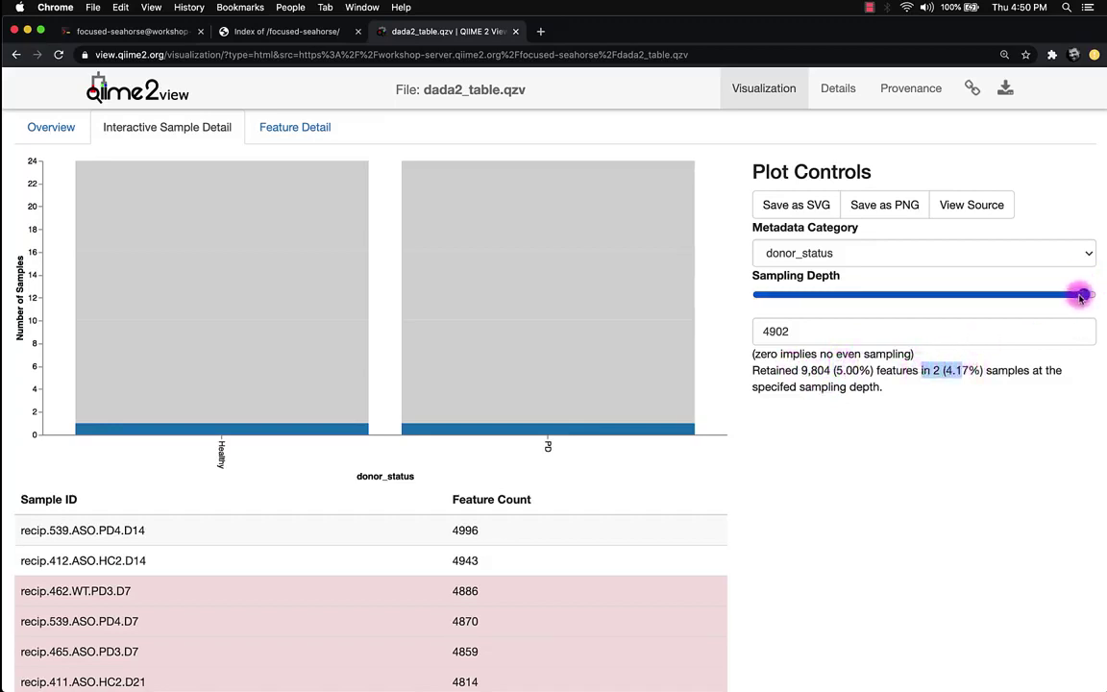
drag(1083, 295, 755, 299)
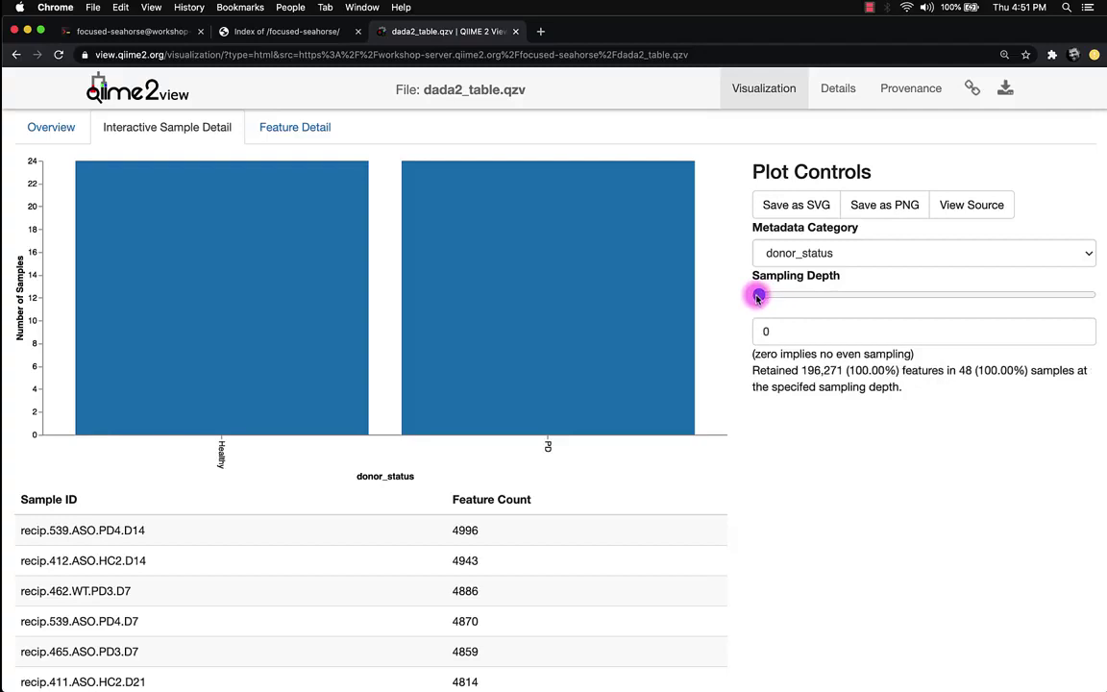
Raise the sampling depth from 0 to 1827, retaining 47 samples (24 Healthy, 23 PD).
drag(758, 298, 788, 299)
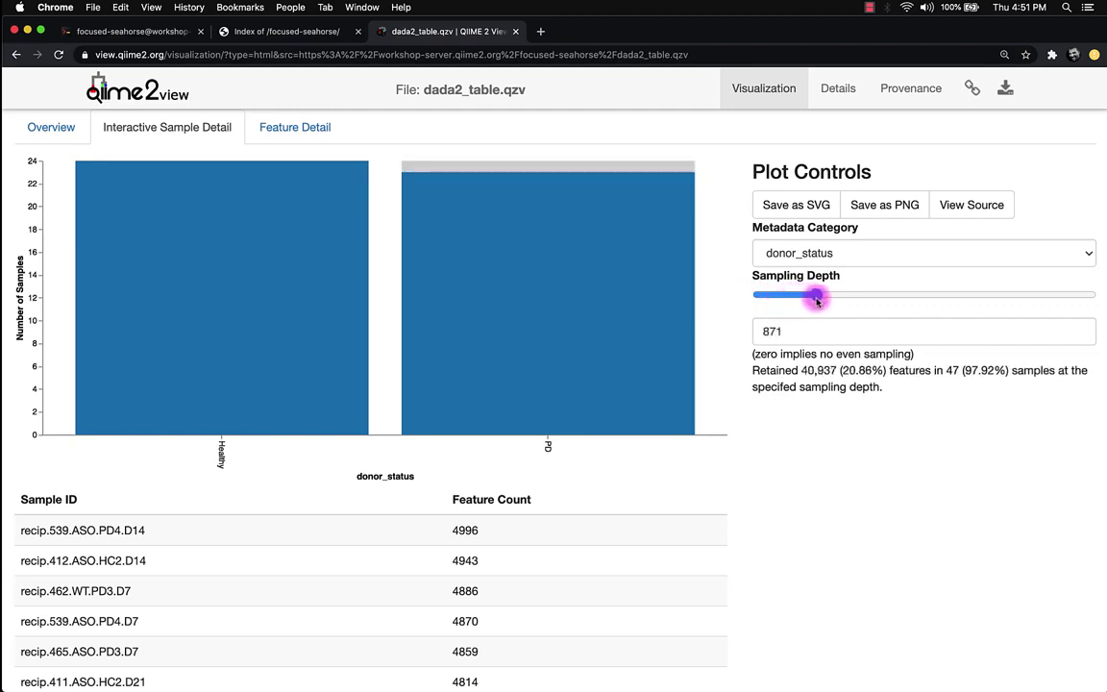
drag(818, 301, 1092, 298)
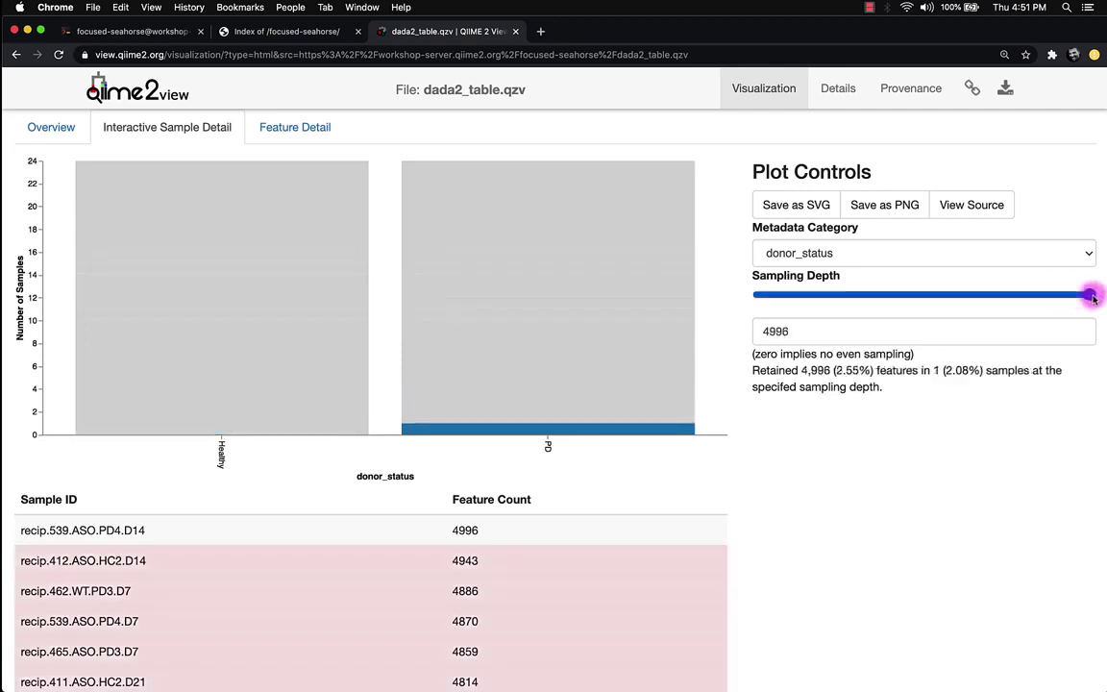
mouse_move(1091, 296)
mouse_down()
mouse_move(994, 306)
mouse_move(994, 293)
mouse_move(879, 296)
mouse_up()
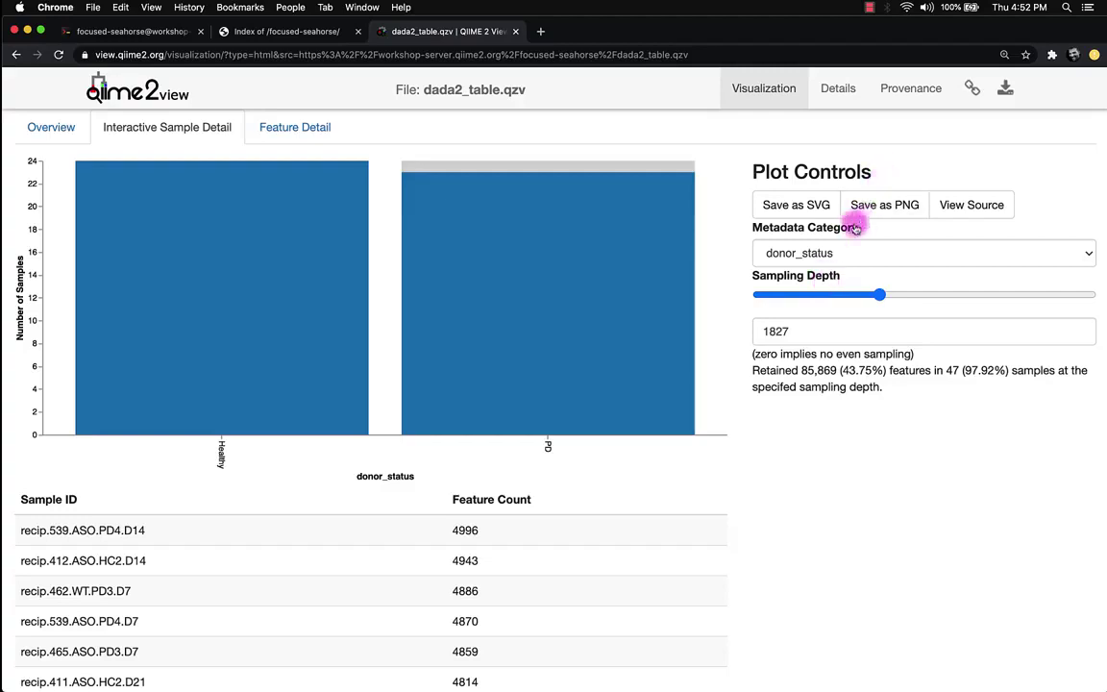
mouse_move(685, 263)
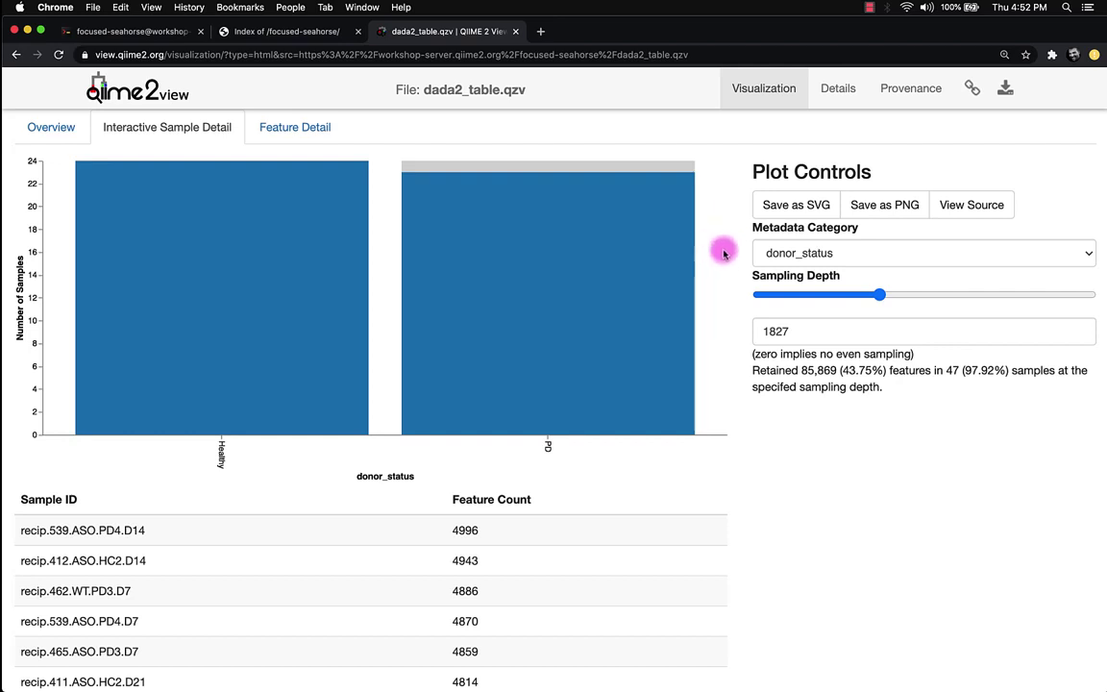
Change the sampling depth from 1827 to 2000 and check the Healthy bar's retained count.
click(787, 330)
drag(787, 330, 748, 330)
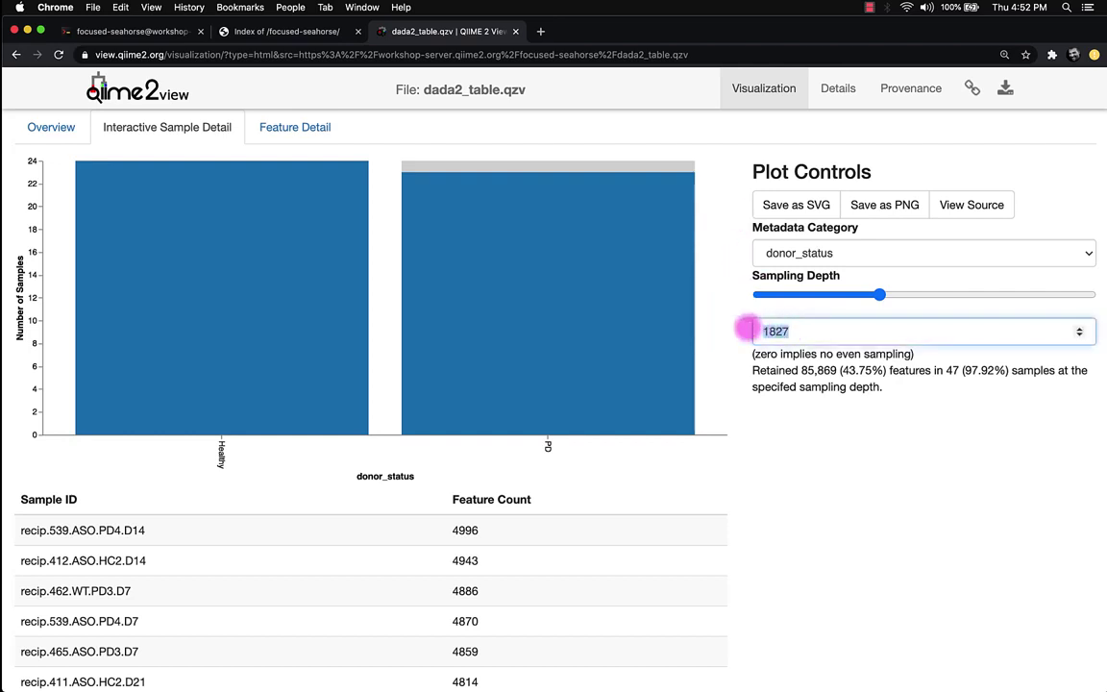
text(2000)
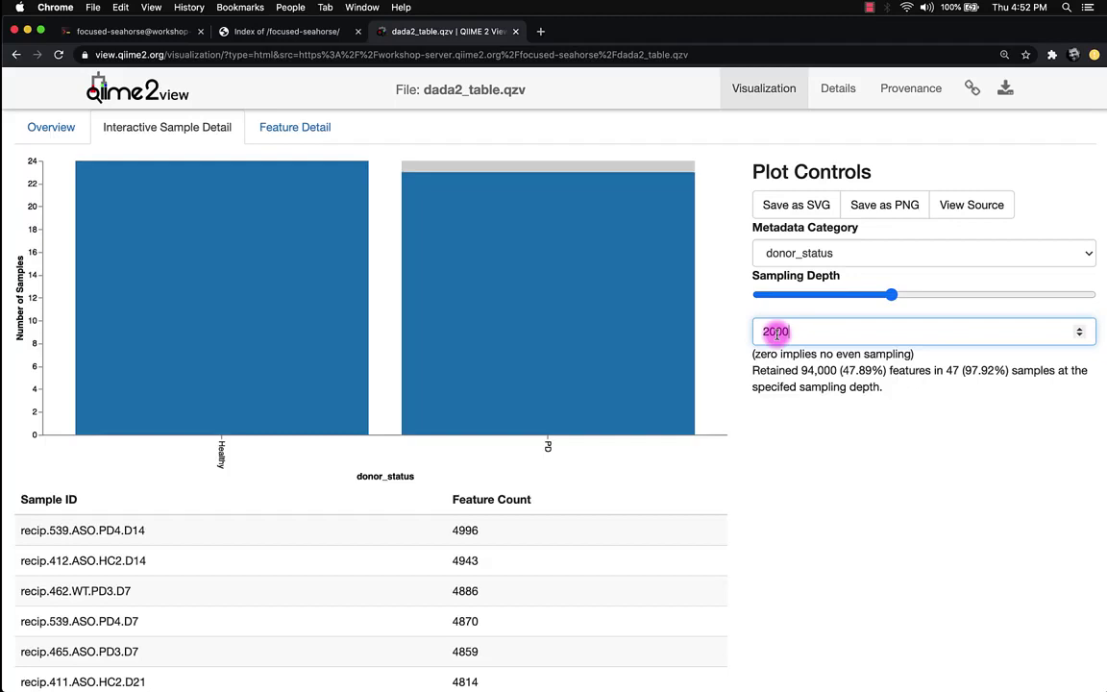
click(842, 451)
mouse_move(216, 200)
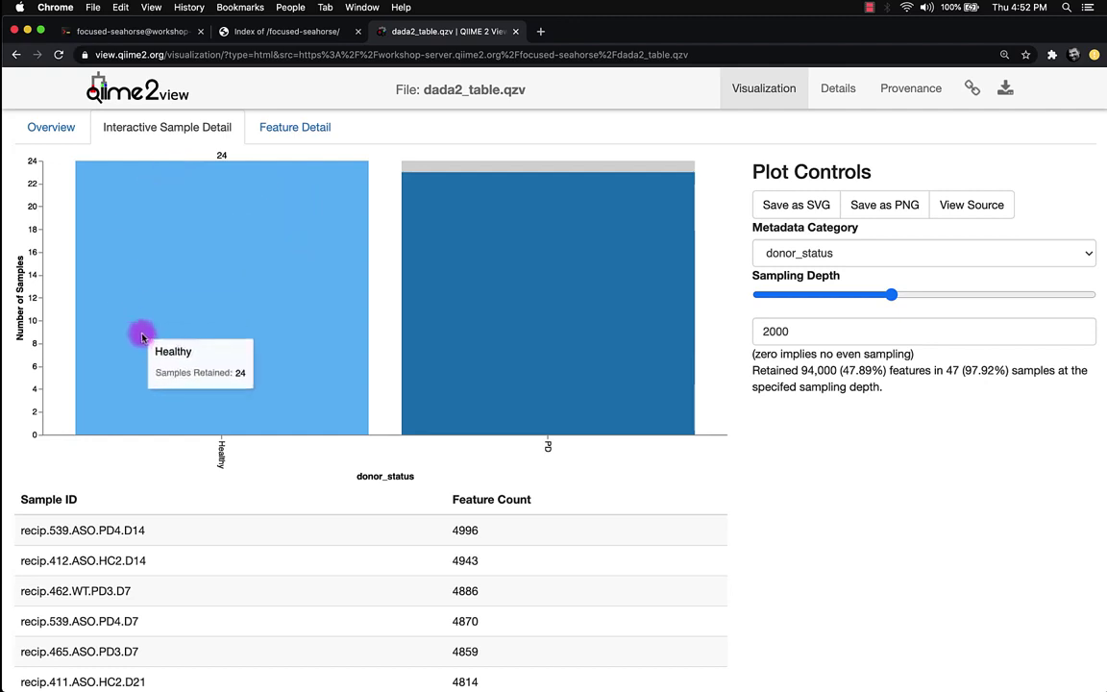
mouse_move(457, 186)
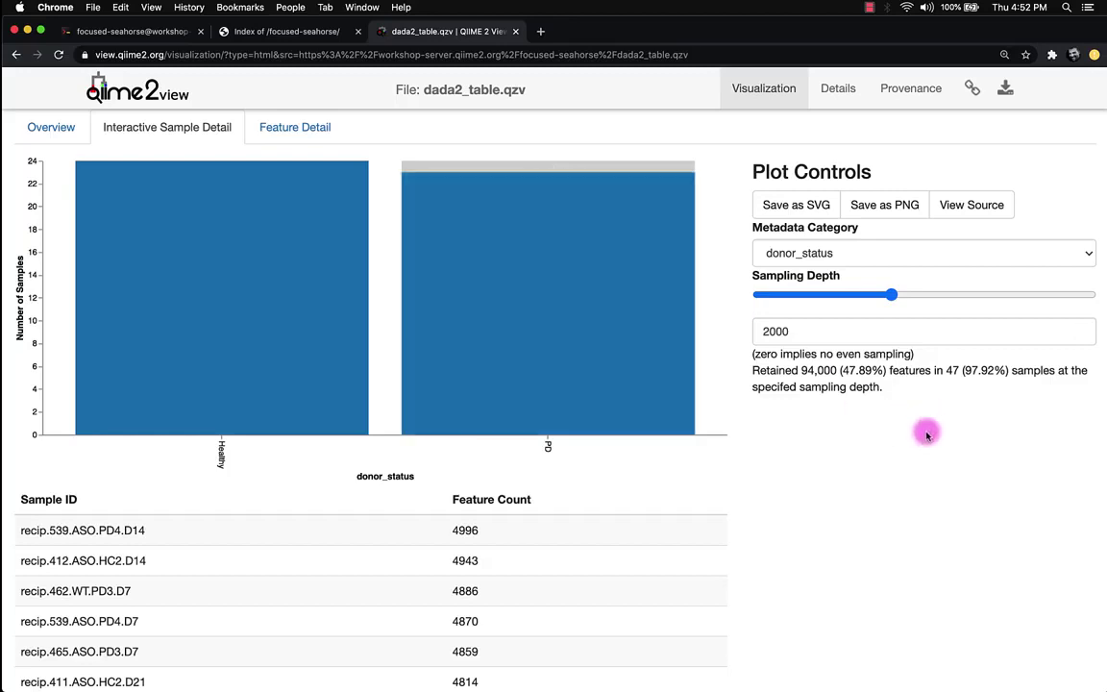
Highlight the two lowest feature counts, 347 and 2020, in the sample table.
scroll(927, 435, down, 10)
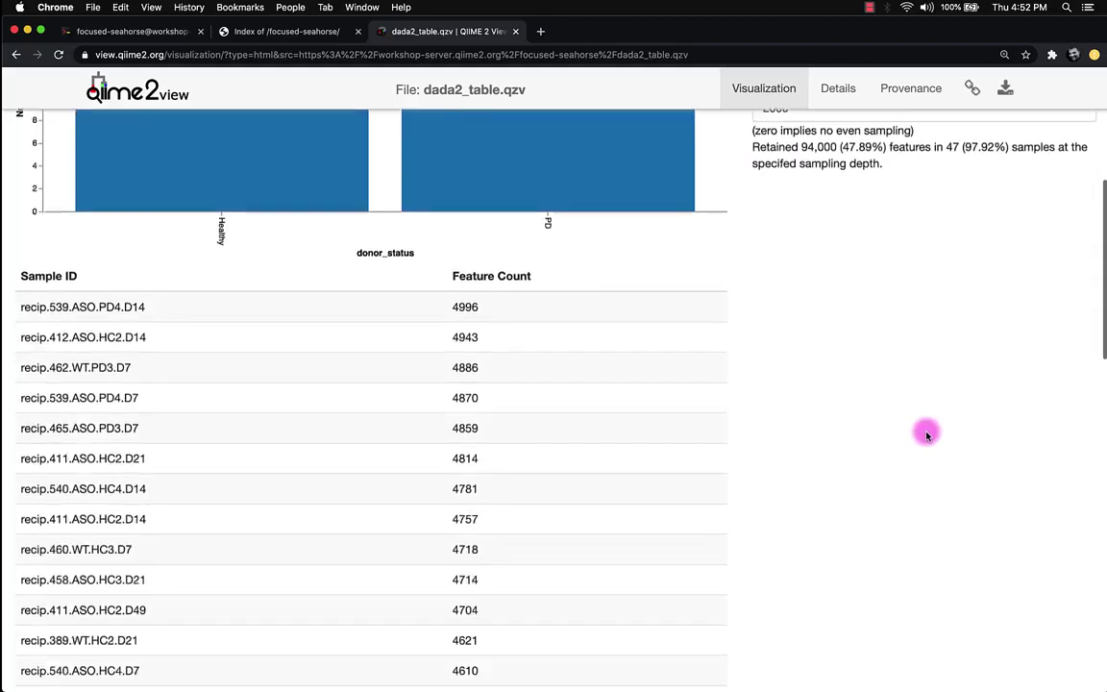
scroll(927, 436, down, 8)
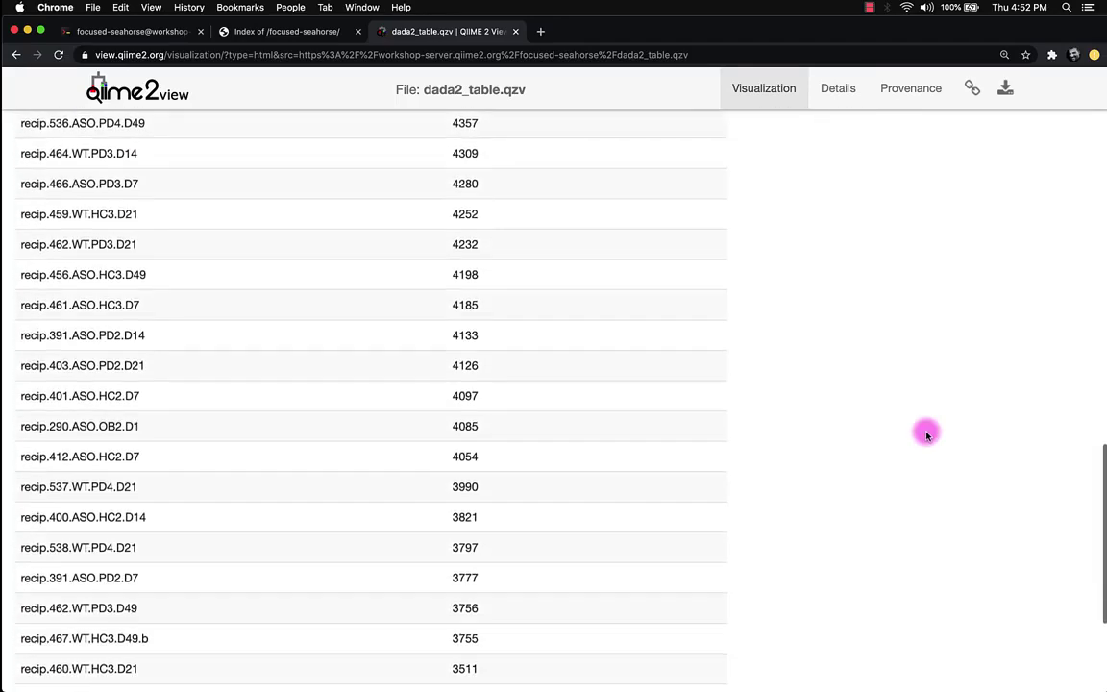
scroll(927, 435, down, 1)
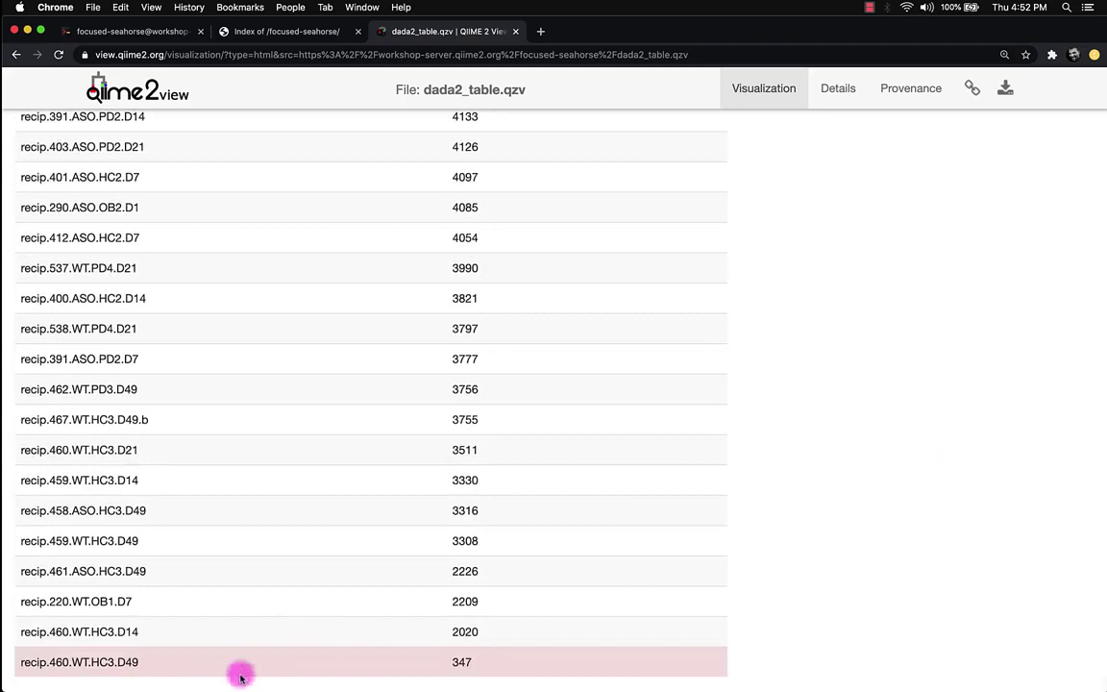
drag(527, 667, 444, 665)
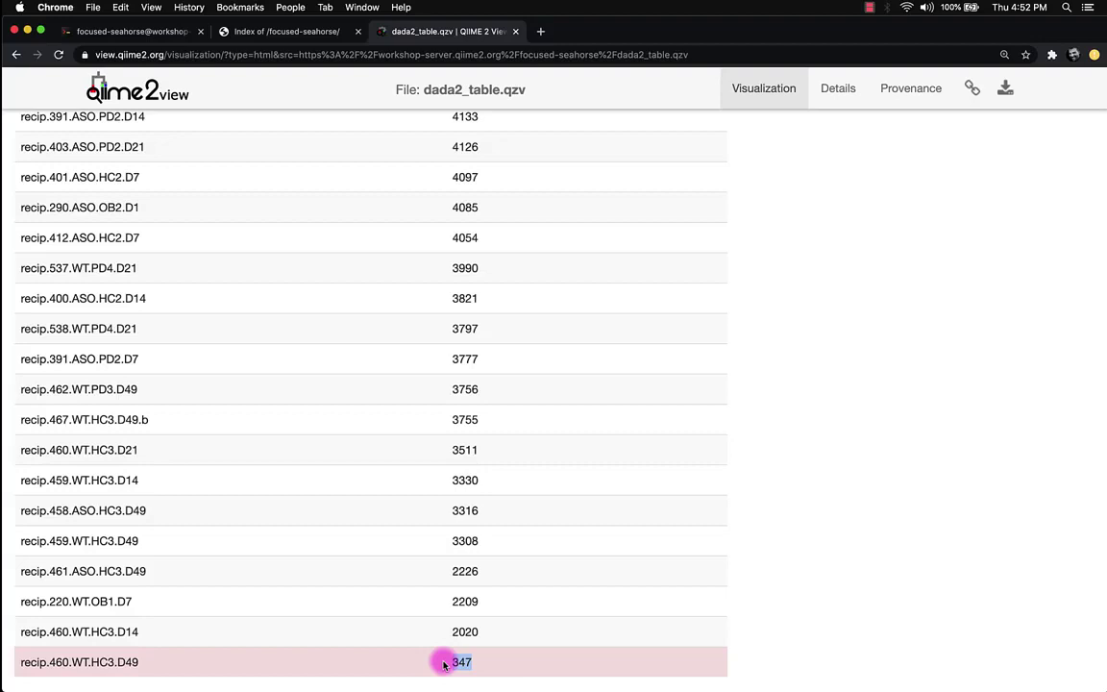
drag(443, 665, 459, 663)
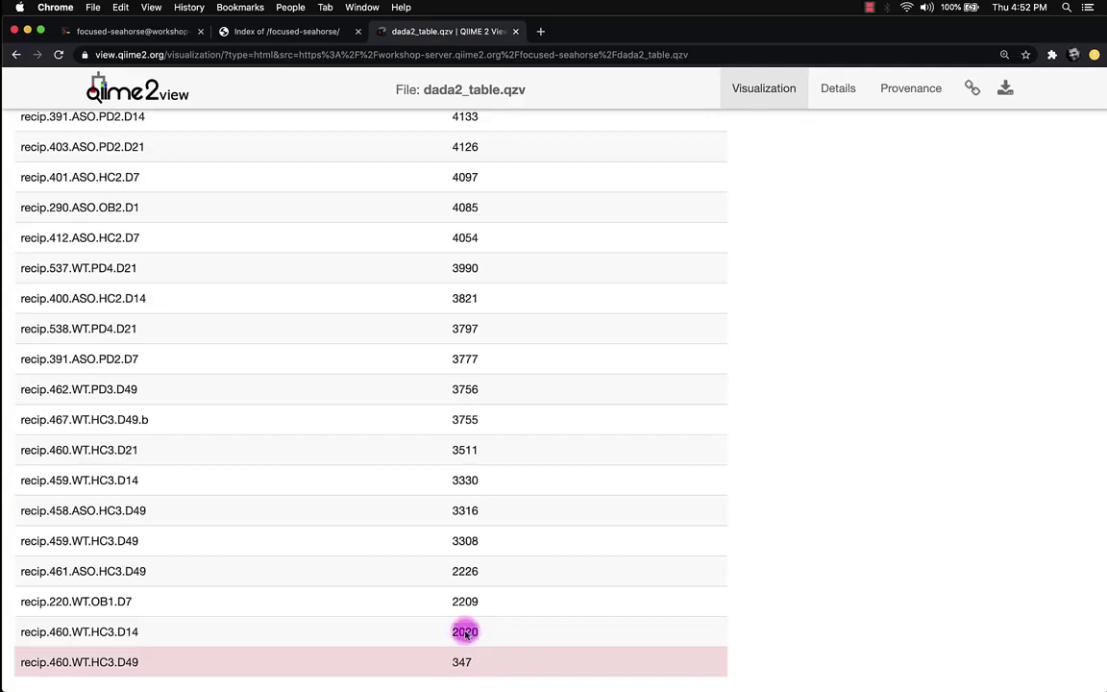
double_click(465, 633)
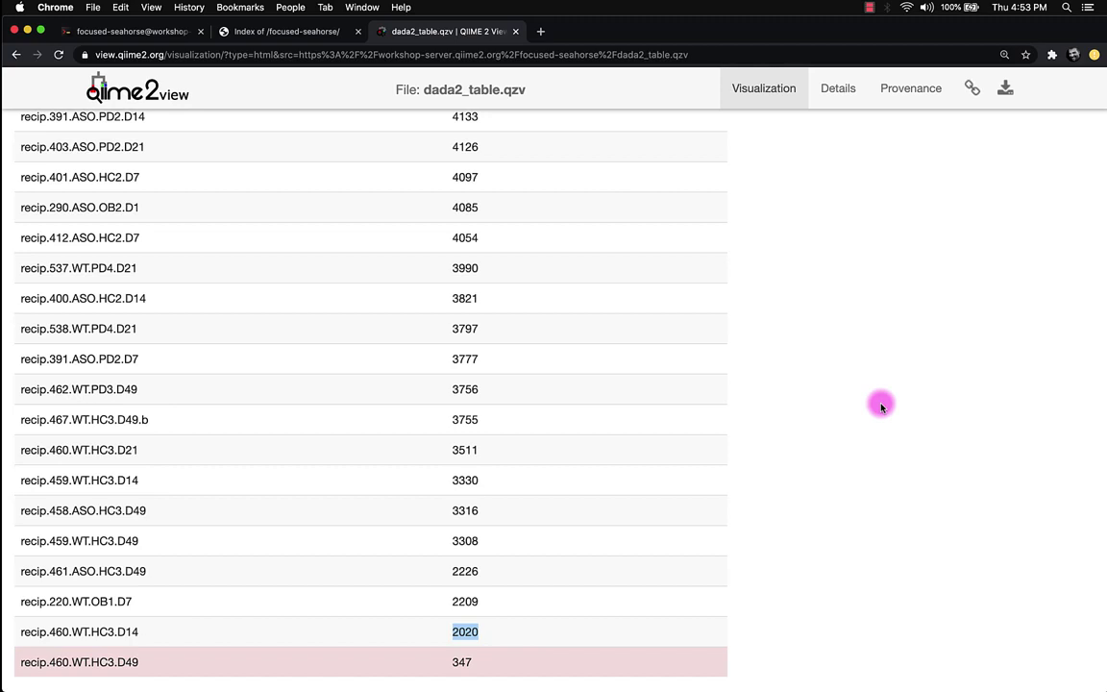
scroll(881, 406, up, 20)
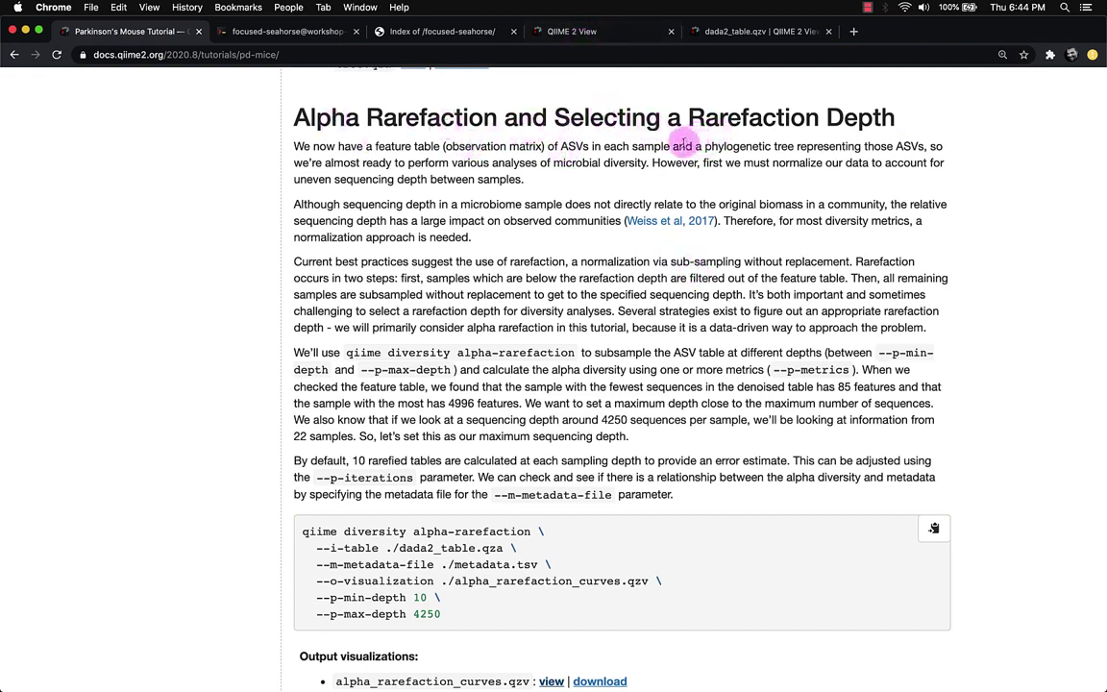
Copy the alpha-rarefaction command for dada2_table.qza with min depth 10 and max depth 4250.
scroll(670, 157, up, 3)
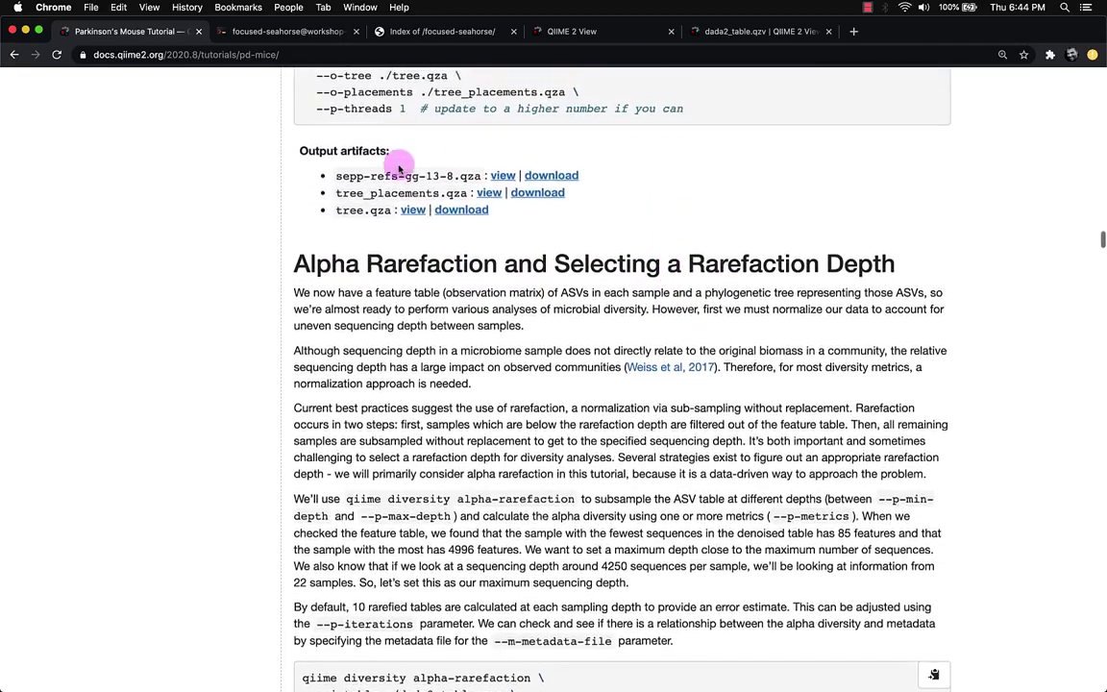
scroll(365, 131, up, 2)
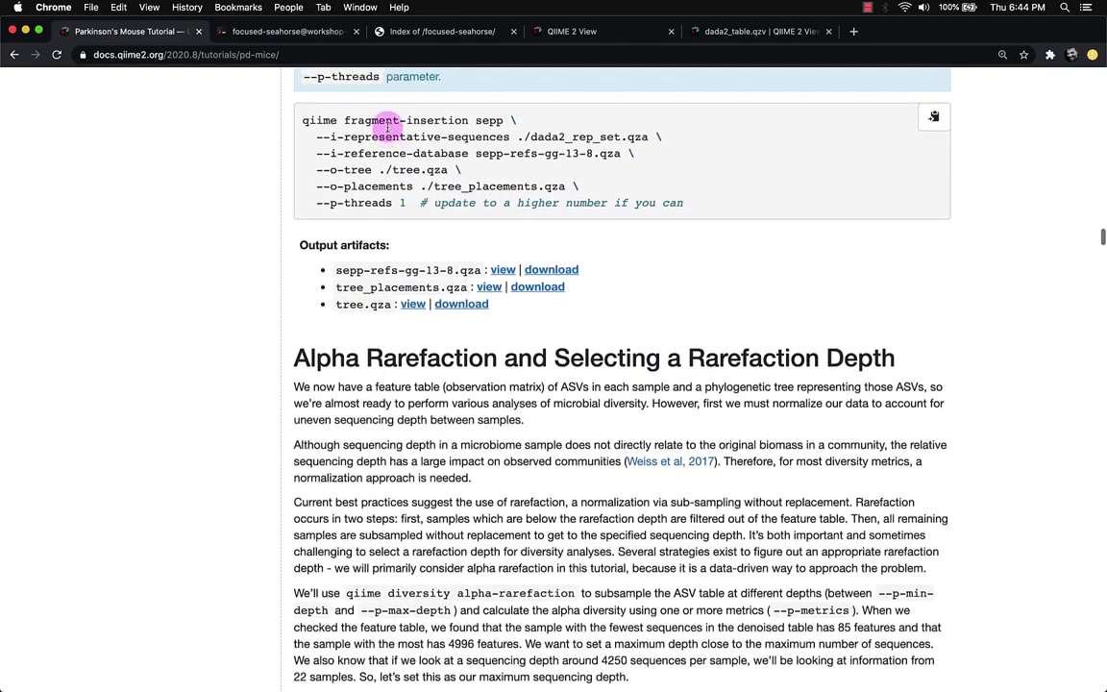
scroll(388, 128, down, 5)
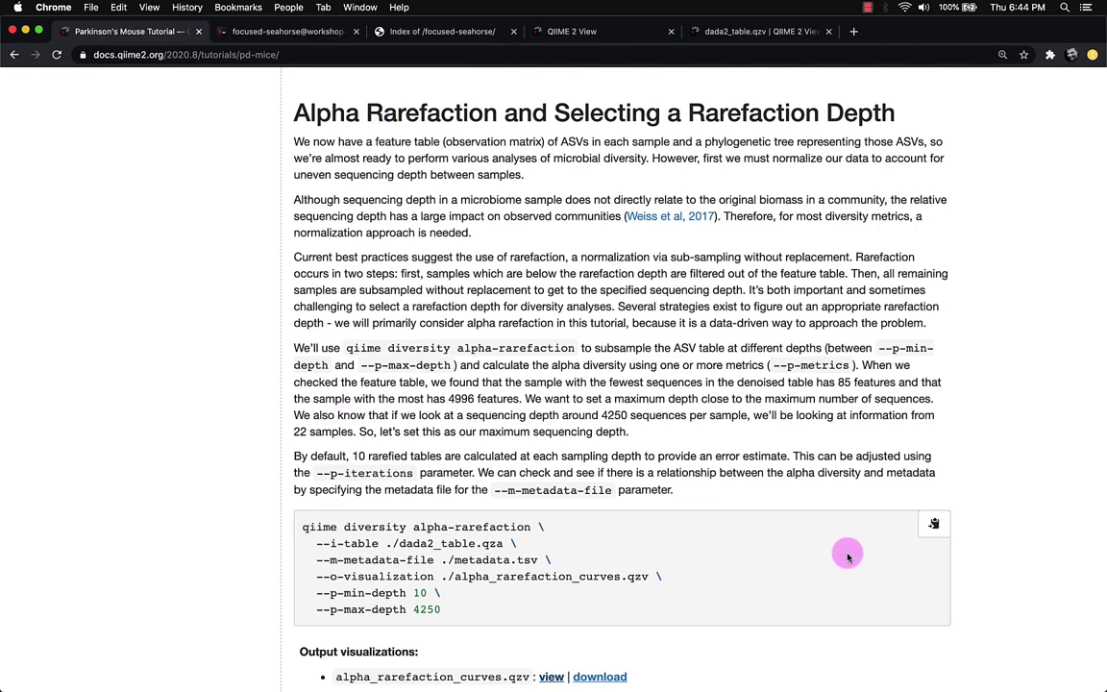
click(933, 524)
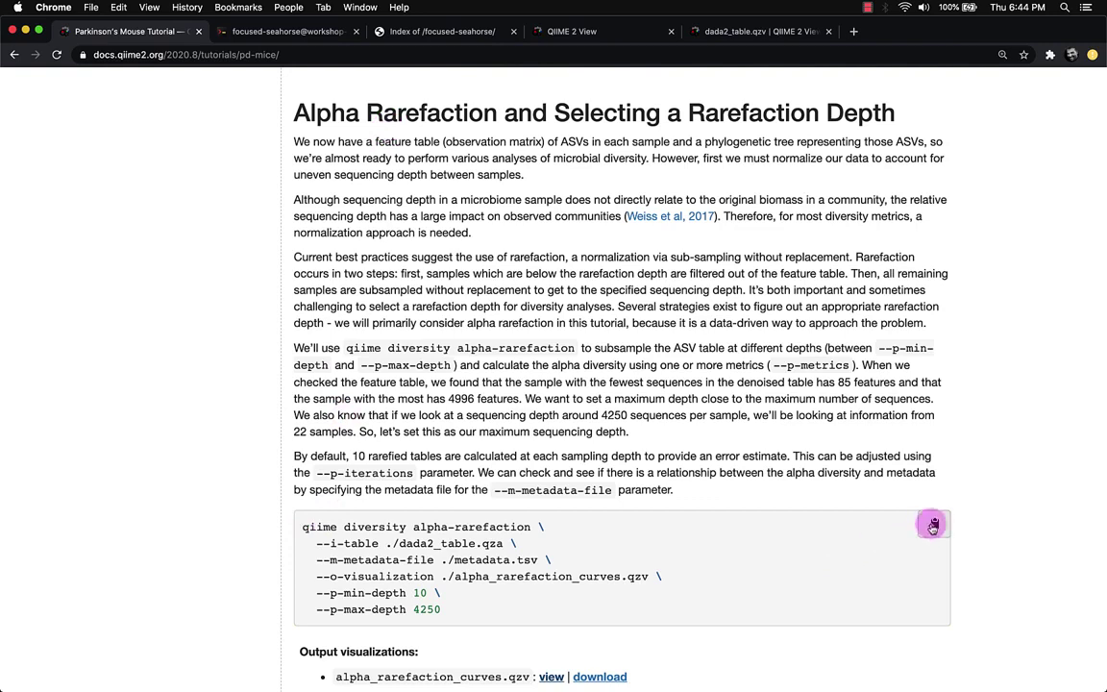
Switch to the focused-seahorse terminal, enlarge its text, and begin a cd command.
click(302, 34)
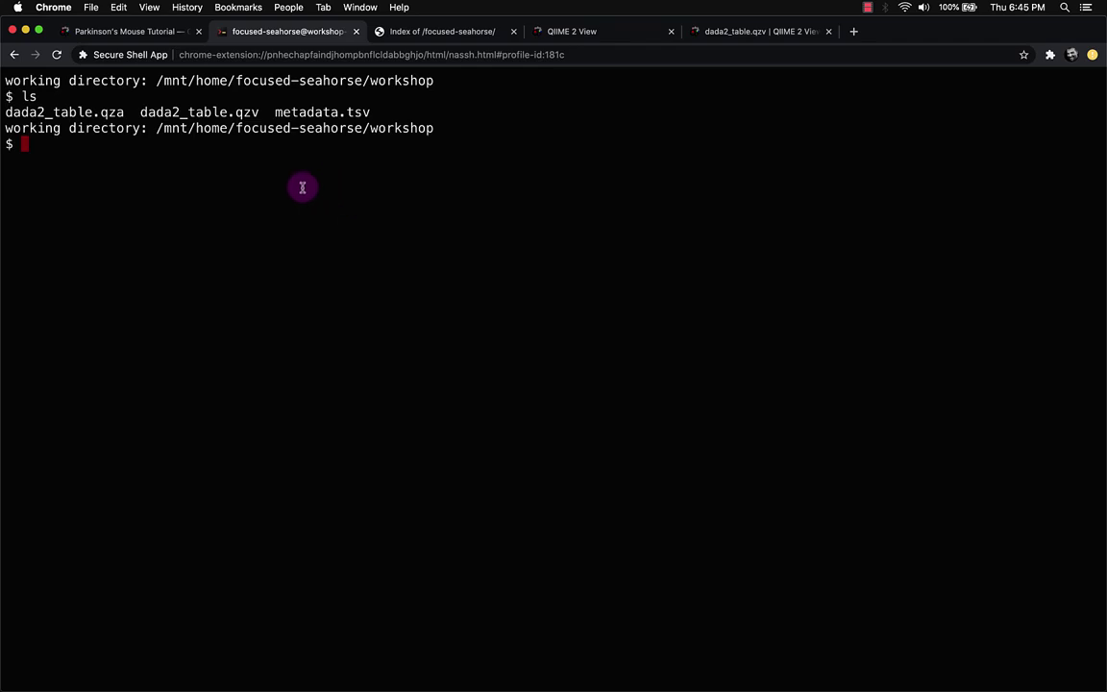
key(ctrl+plus)
key(ctrl+plus)
key(ctrl+plus)
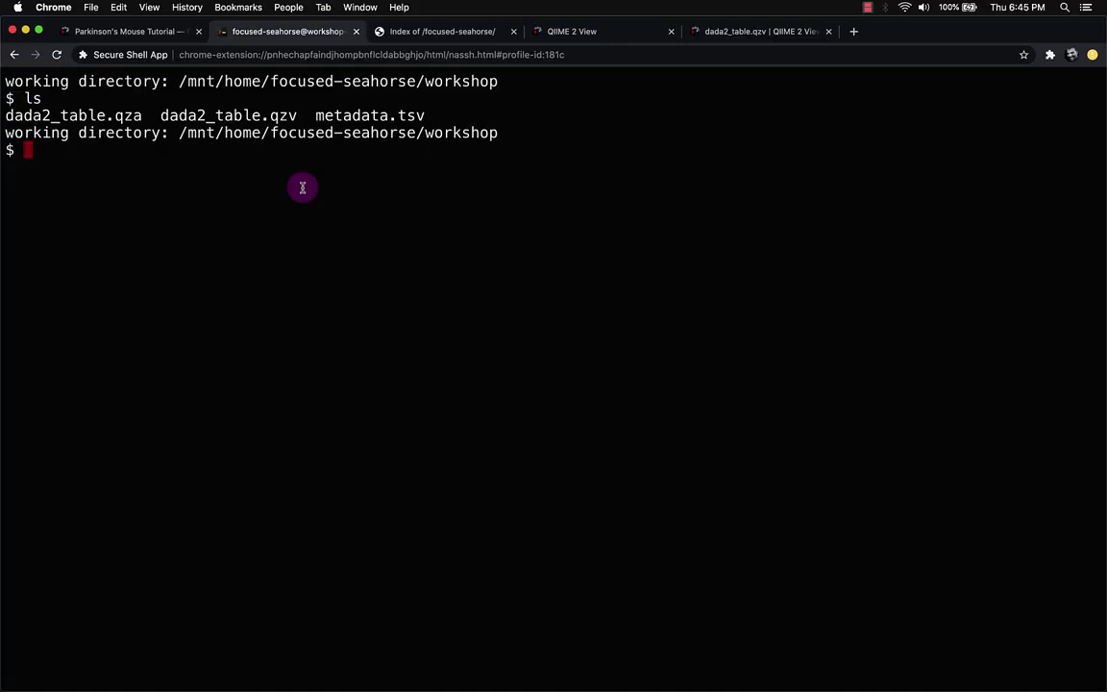
text(cd)
Replace the typed cd with the pasted alpha-rarefaction command and run it.
key(BackSpace)
key(BackSpace)
key(BackSpace)
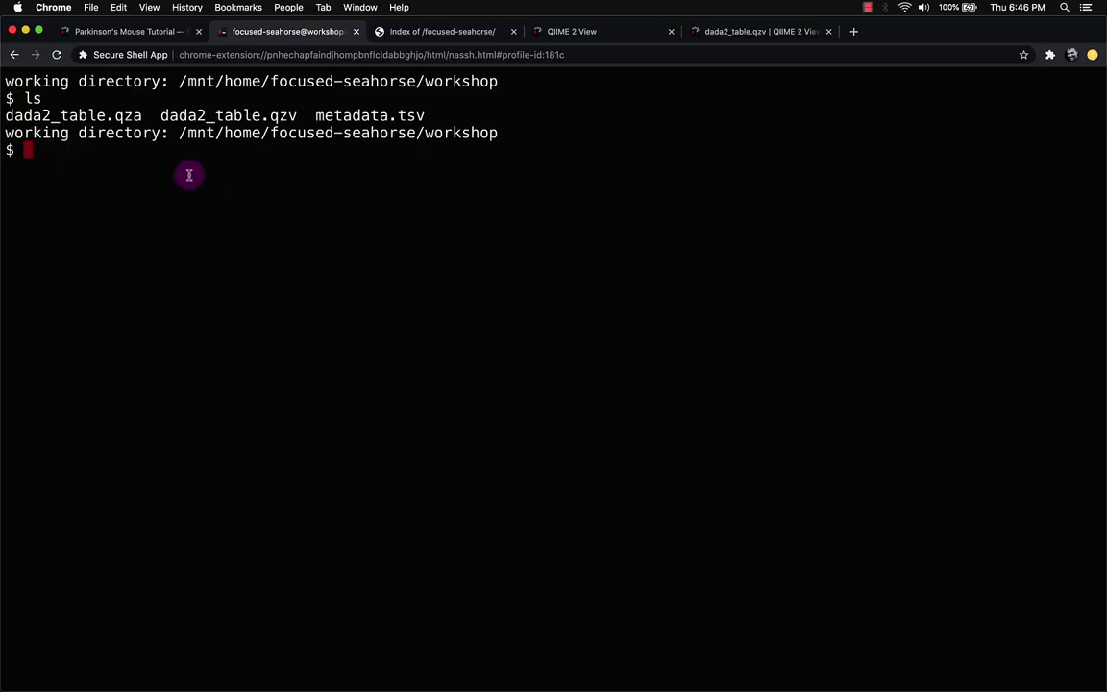
key(super+v)
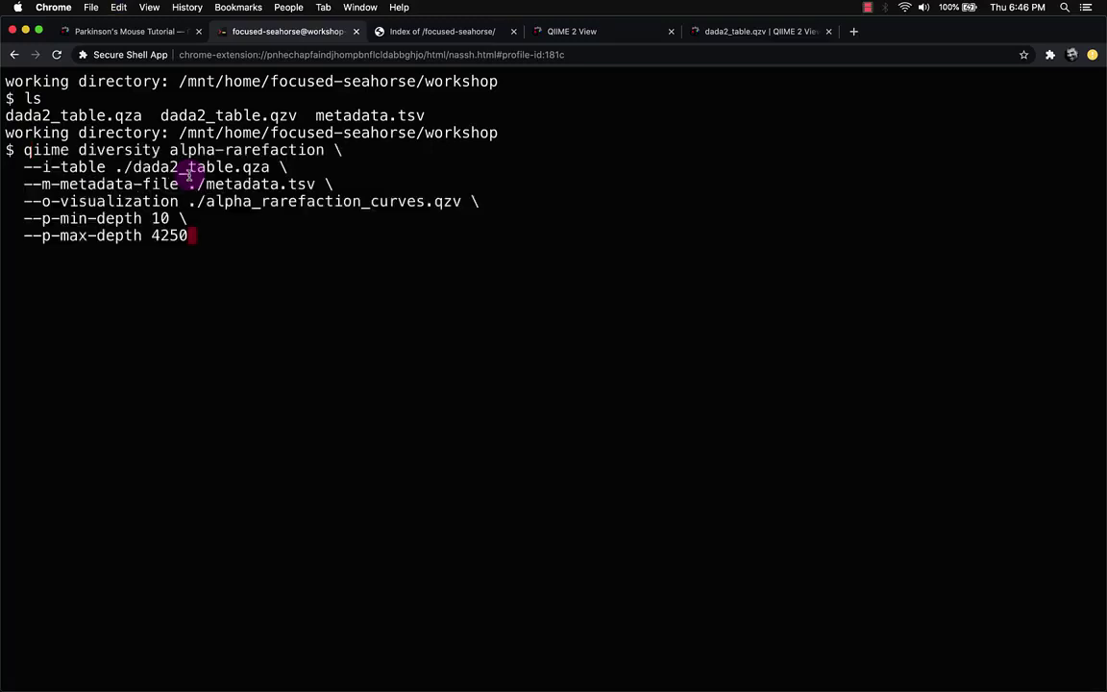
key(Return)
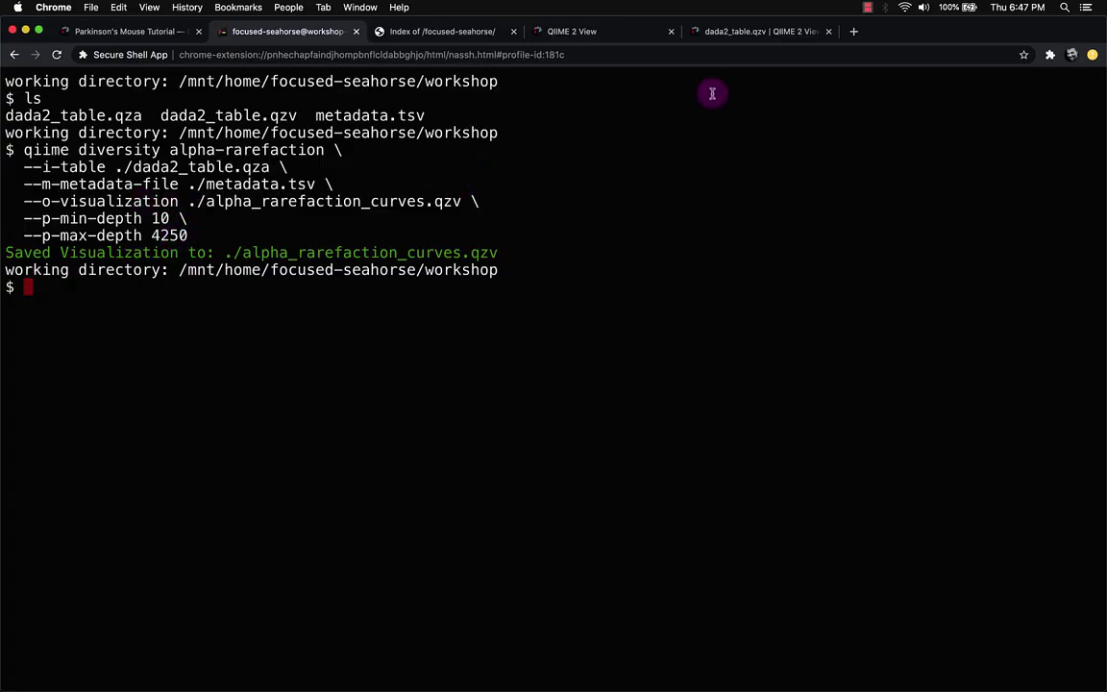
Return to dada2_table.qzv and review the 24 Healthy and 23 PD samples kept at depth 2000.
click(739, 34)
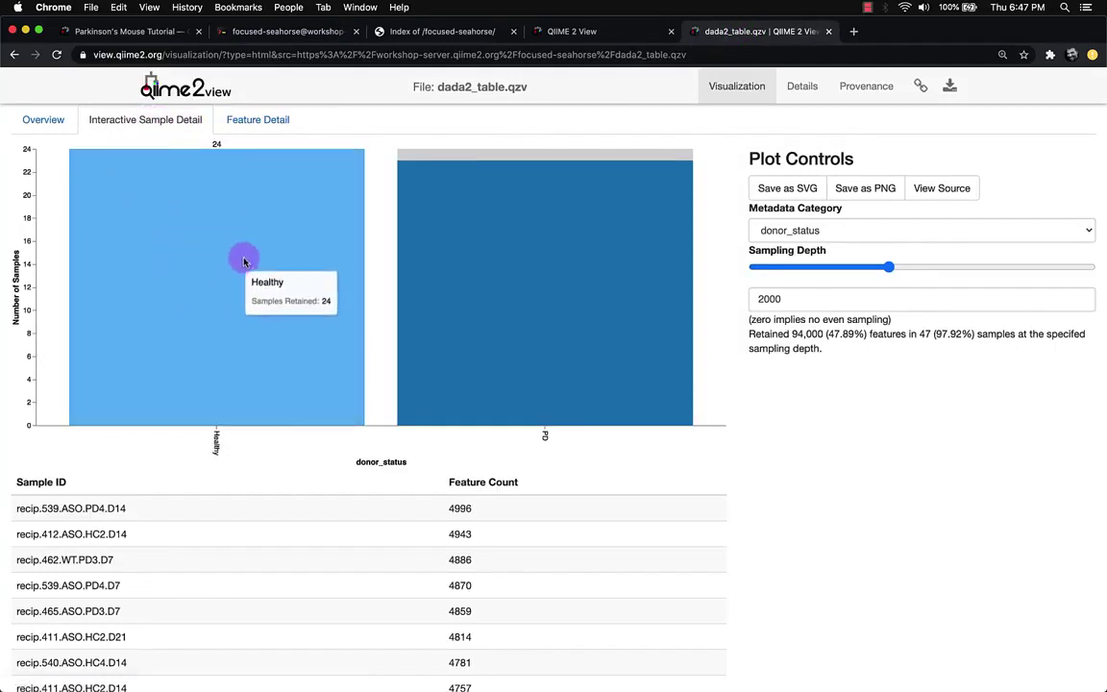
mouse_move(345, 228)
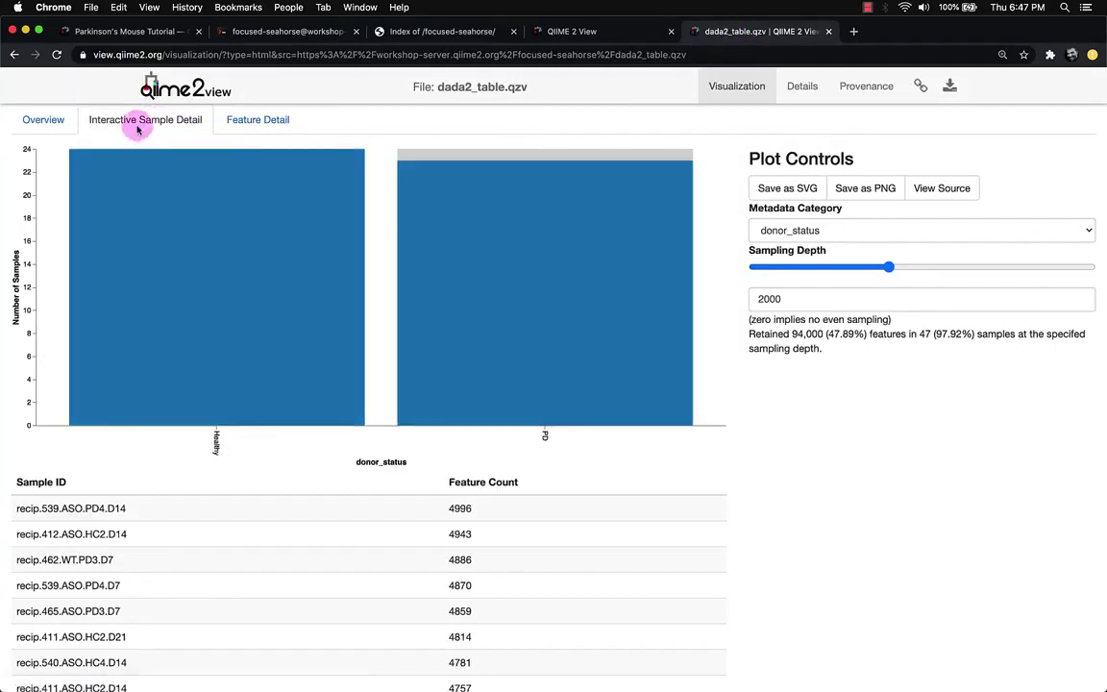
mouse_move(432, 395)
scroll(454, 385, down, 1)
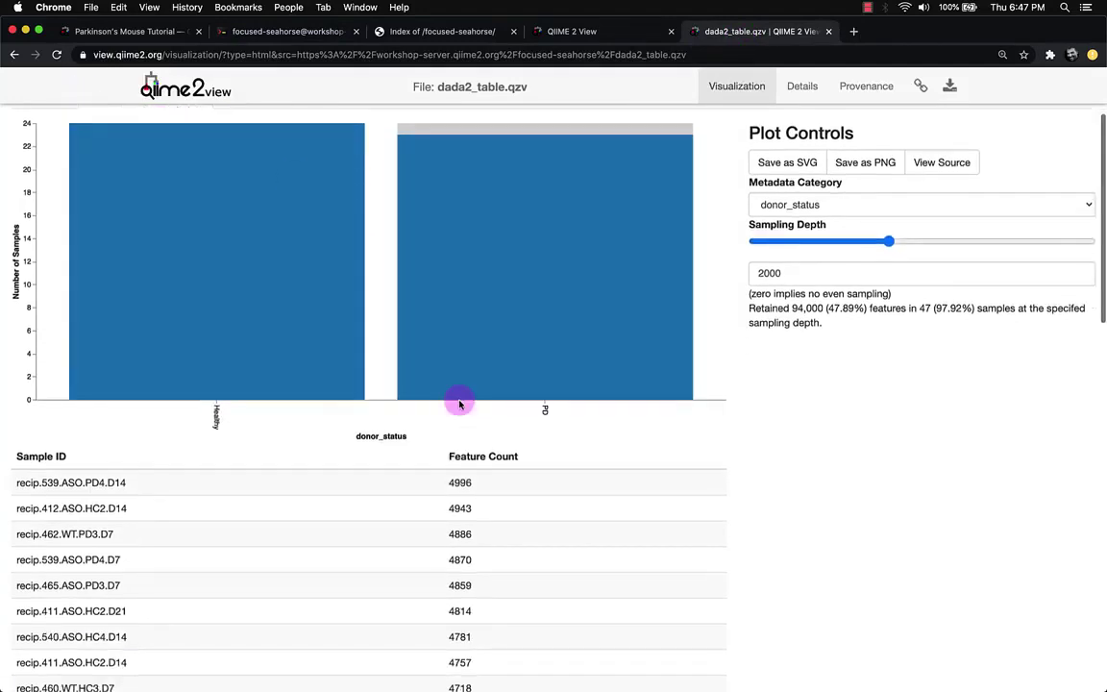
mouse_move(260, 303)
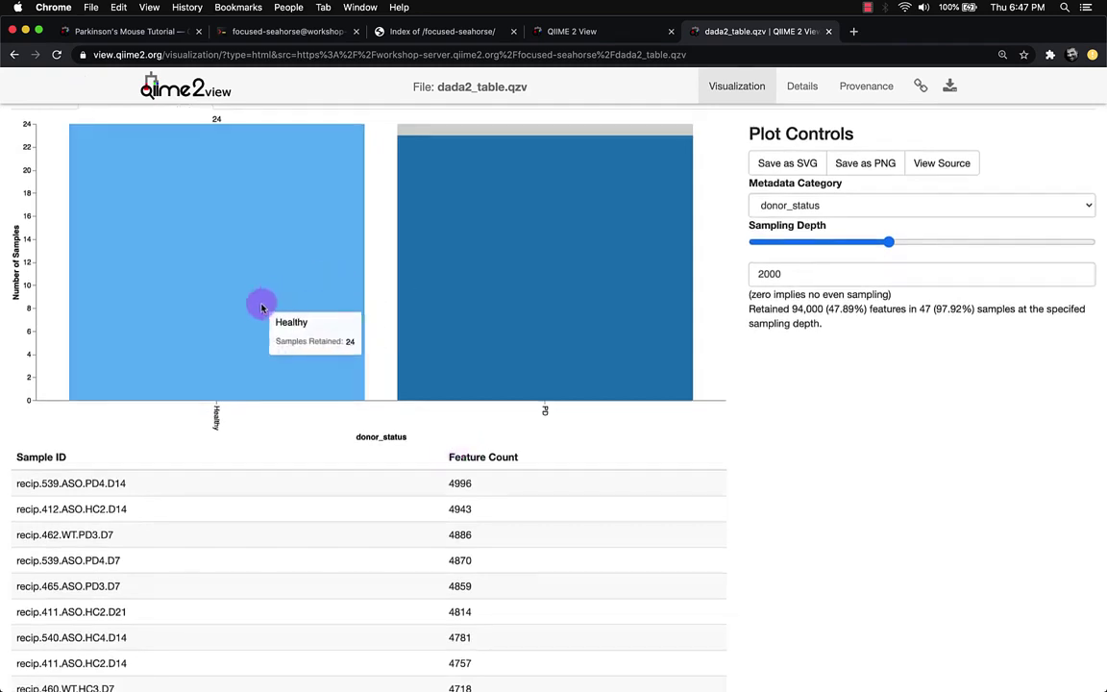
scroll(260, 303, down, 5)
scroll(261, 305, down, 10)
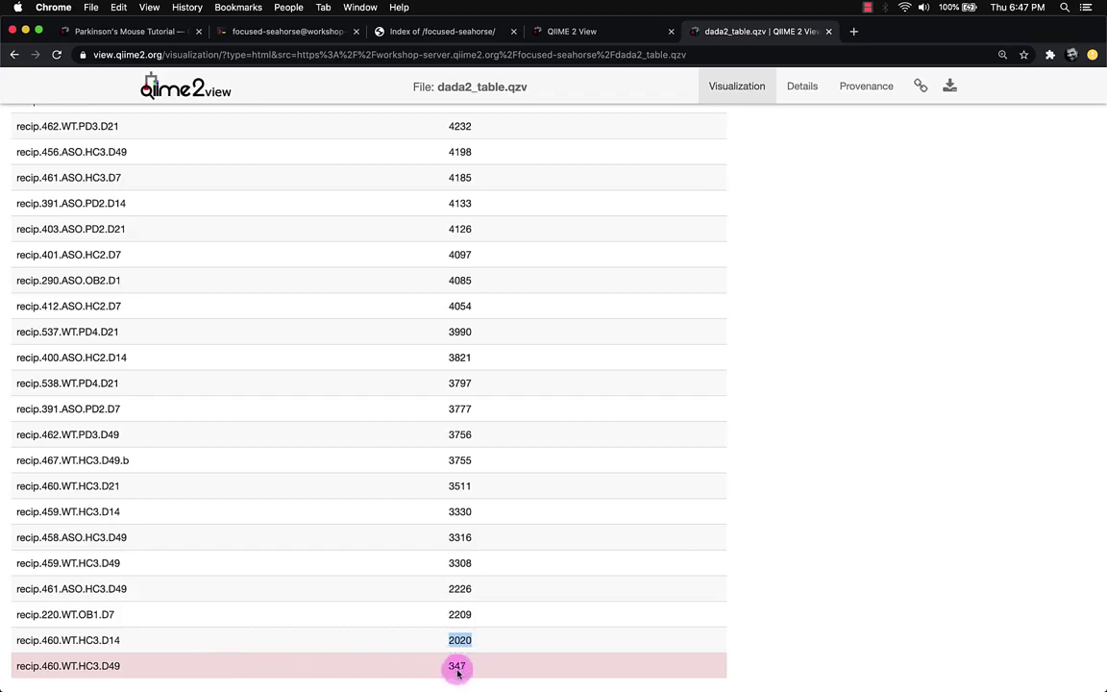
scroll(462, 671, up, 15)
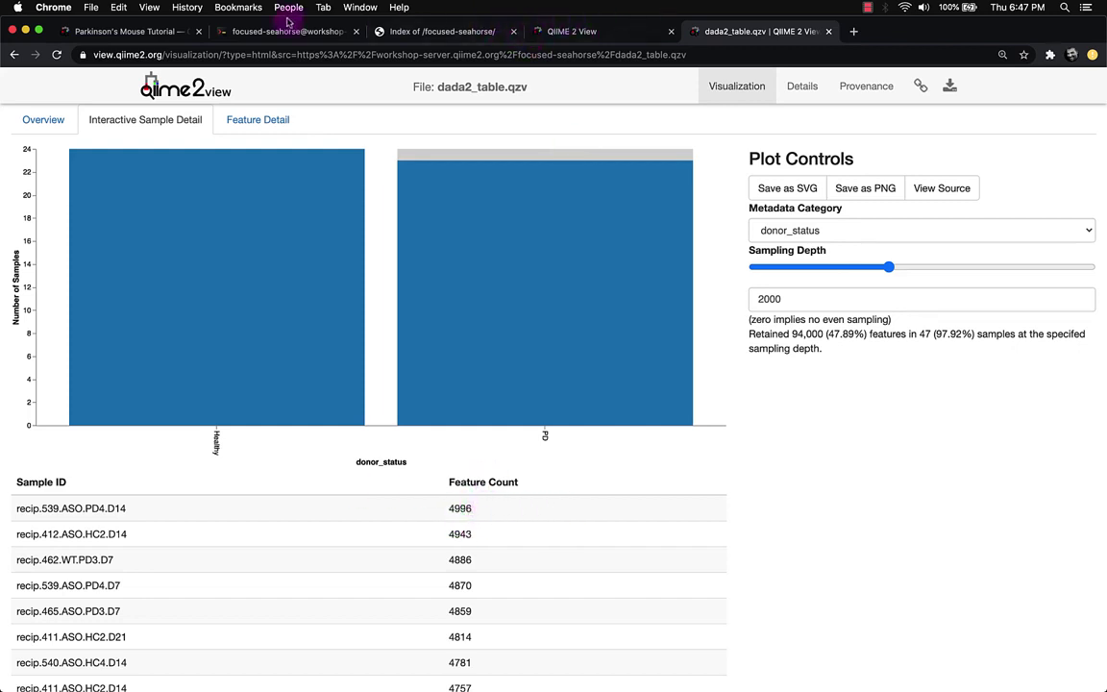
Return to the terminal to confirm alpha_rarefaction_curves.qzv was saved.
click(258, 32)
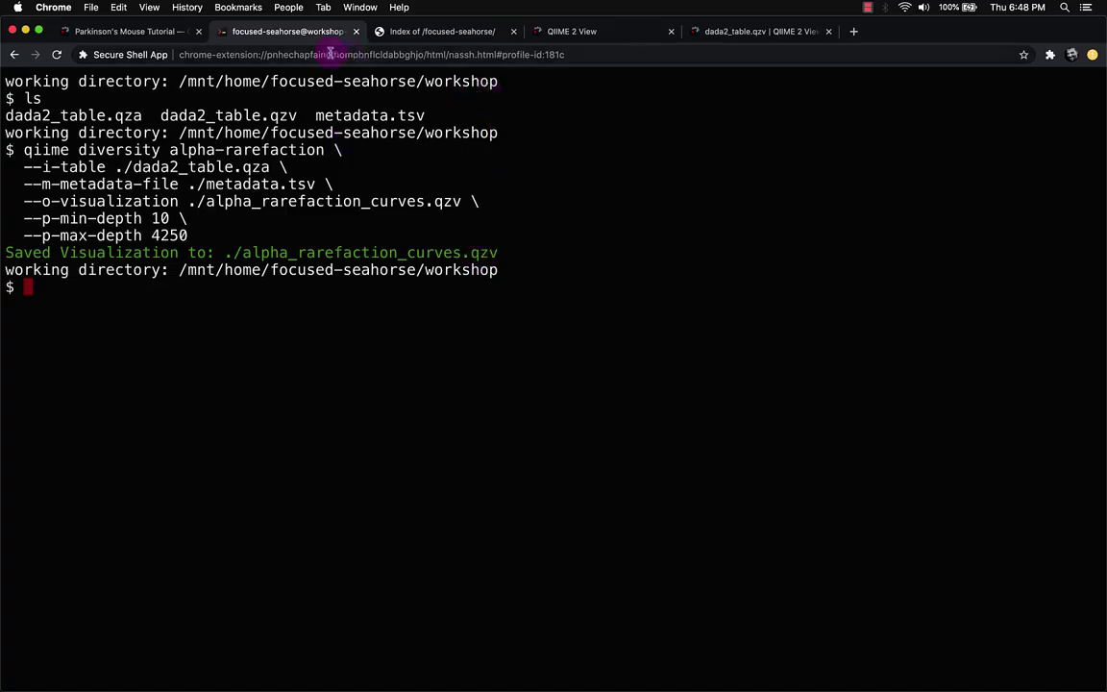
Refresh the focused-seahorse directory listing and copy the alpha_rarefaction_curves.qzv link address.
click(432, 31)
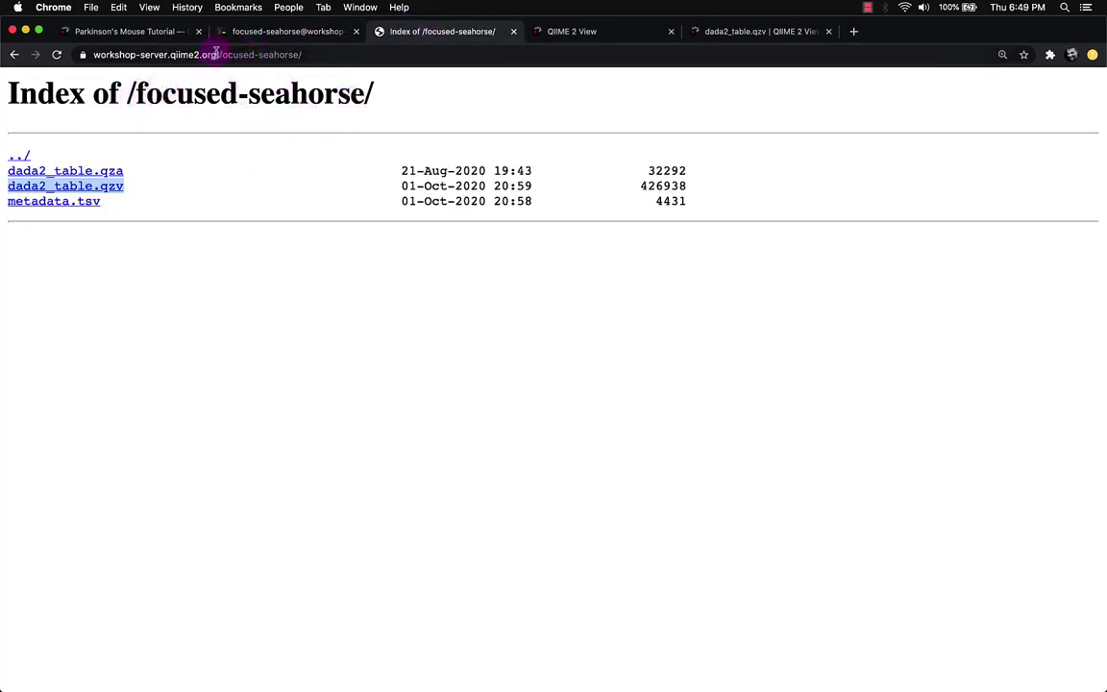
click(56, 56)
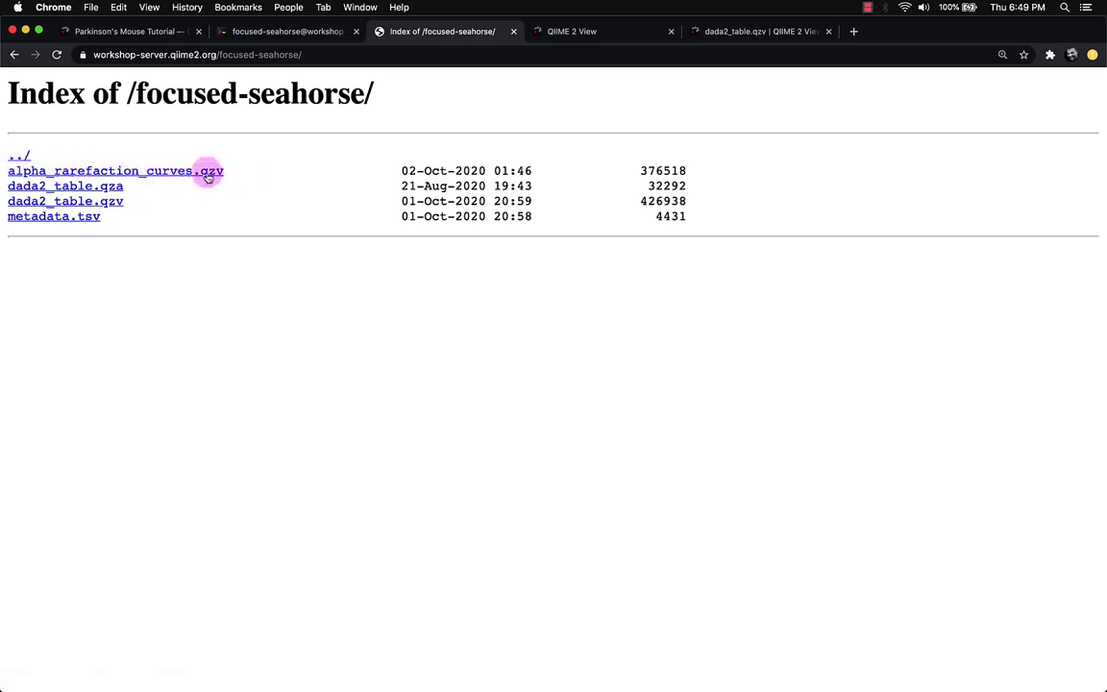
right_click(138, 172)
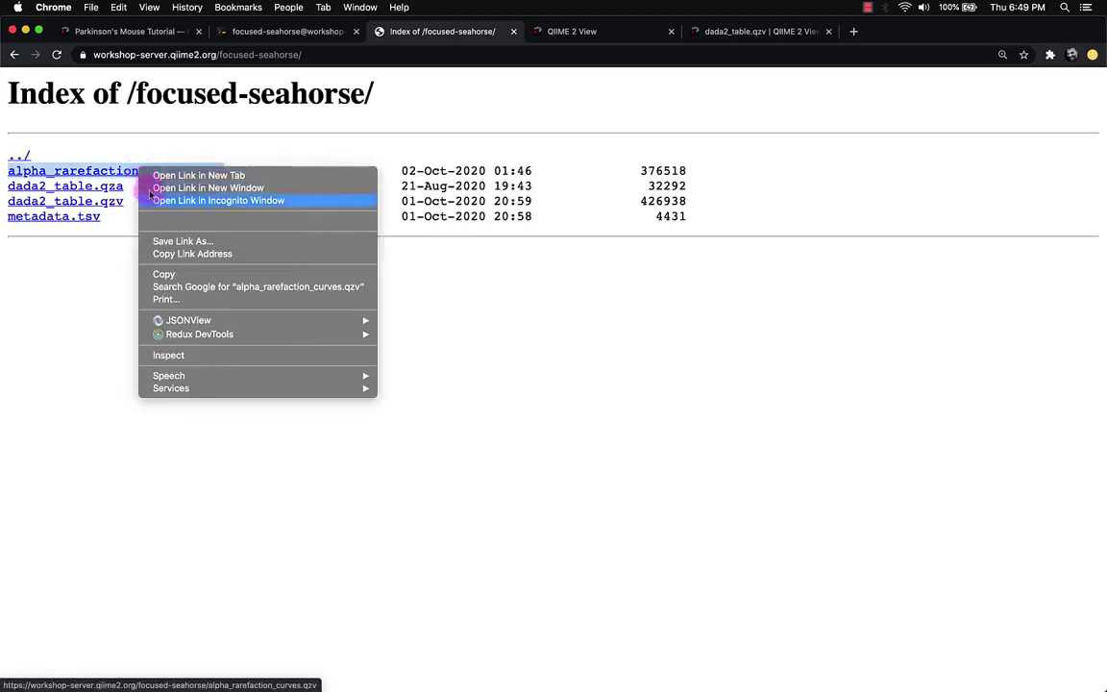
click(162, 253)
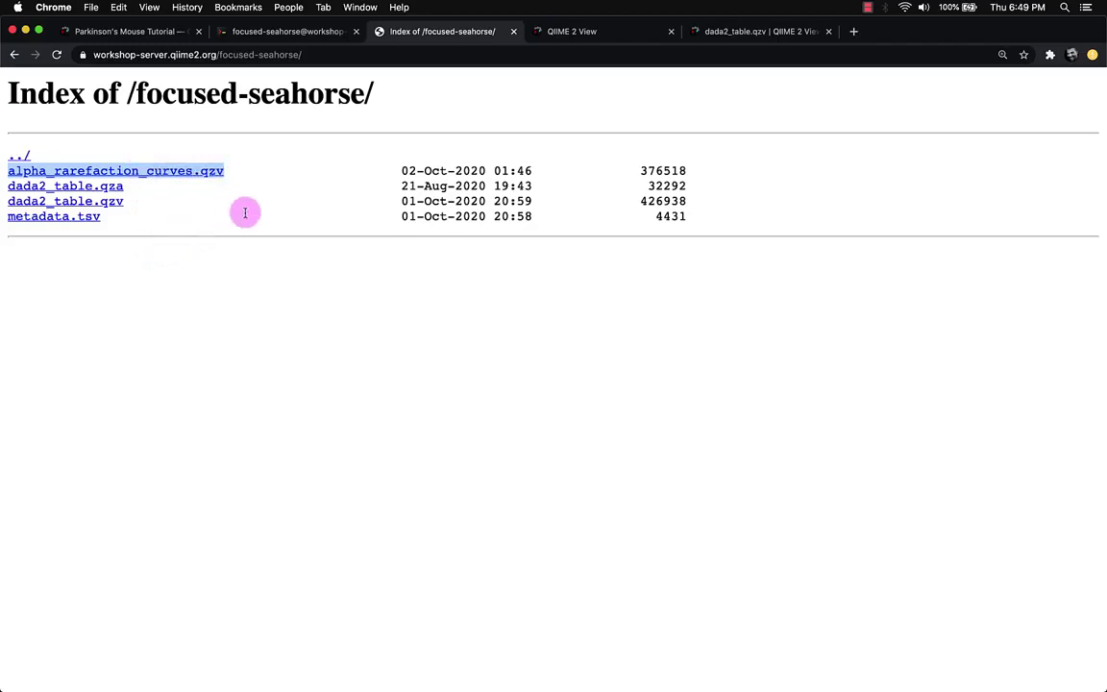
Paste the alpha_rarefaction_curves.qzv server URL into QIIME 2 View's web-file form and load it.
click(573, 32)
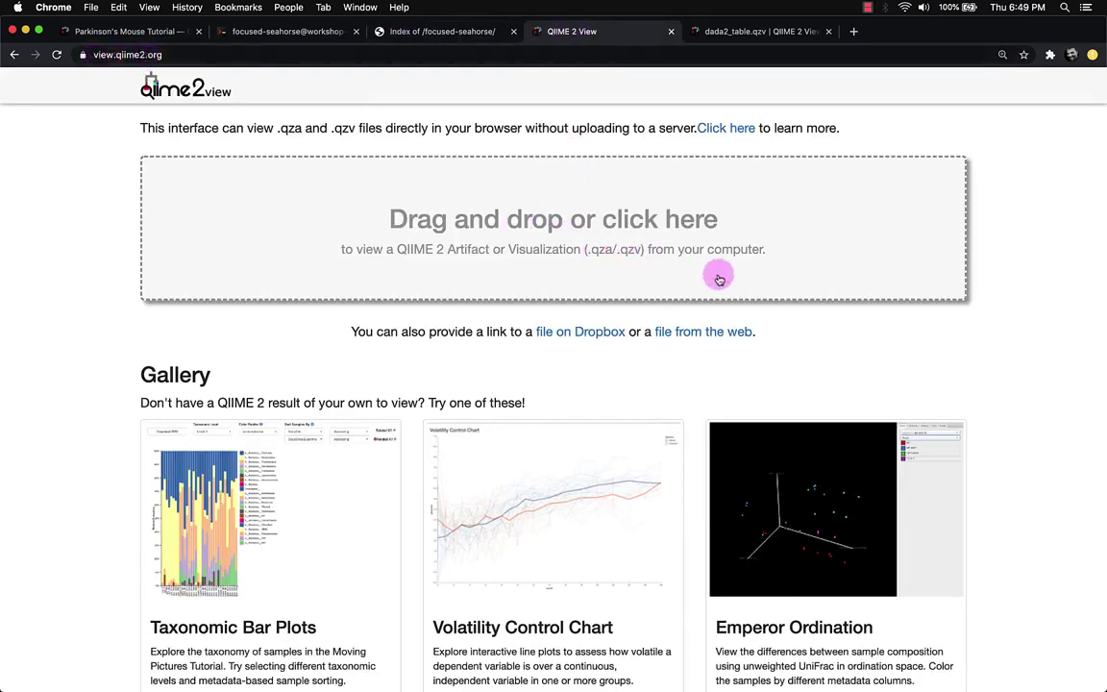
click(688, 334)
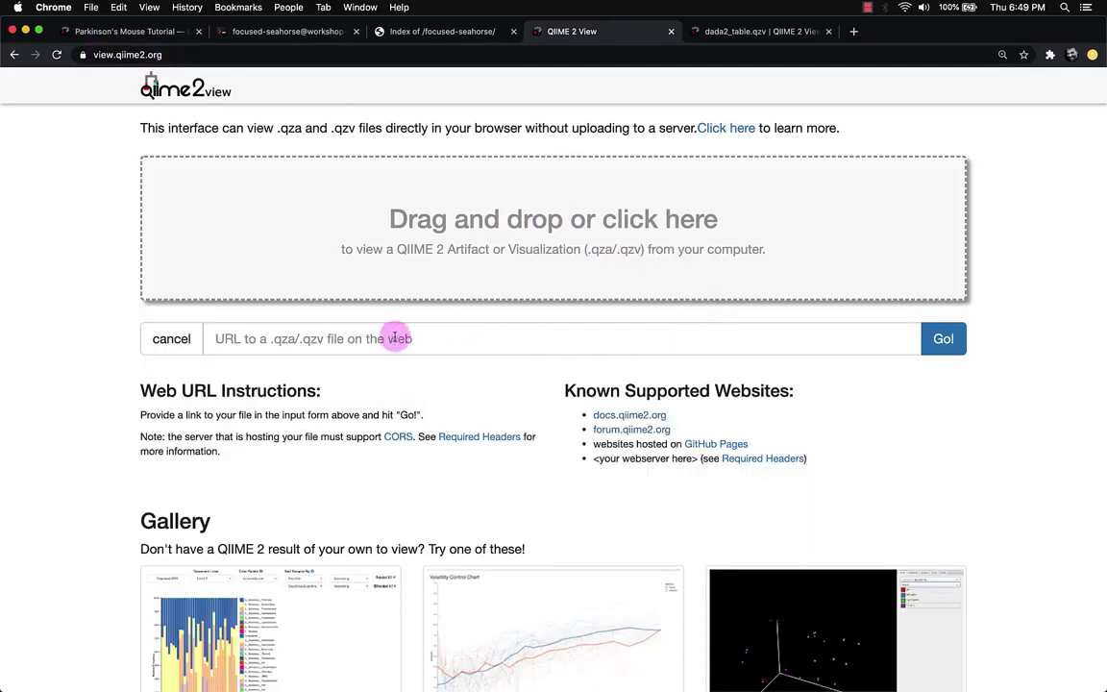
click(461, 338)
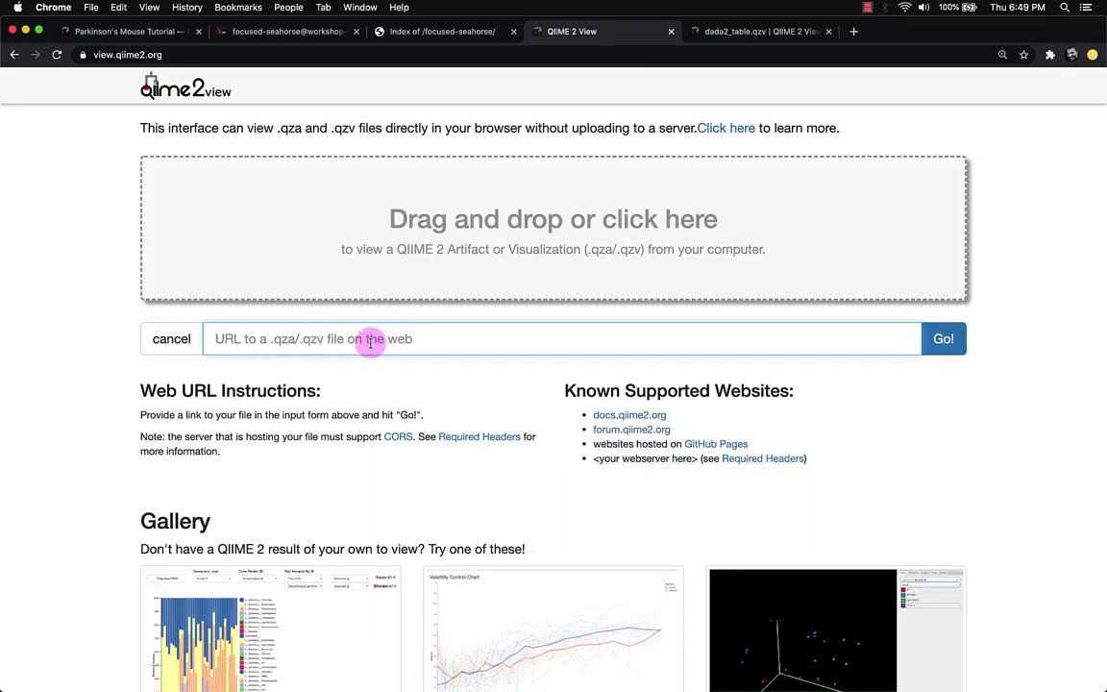
right_click(367, 341)
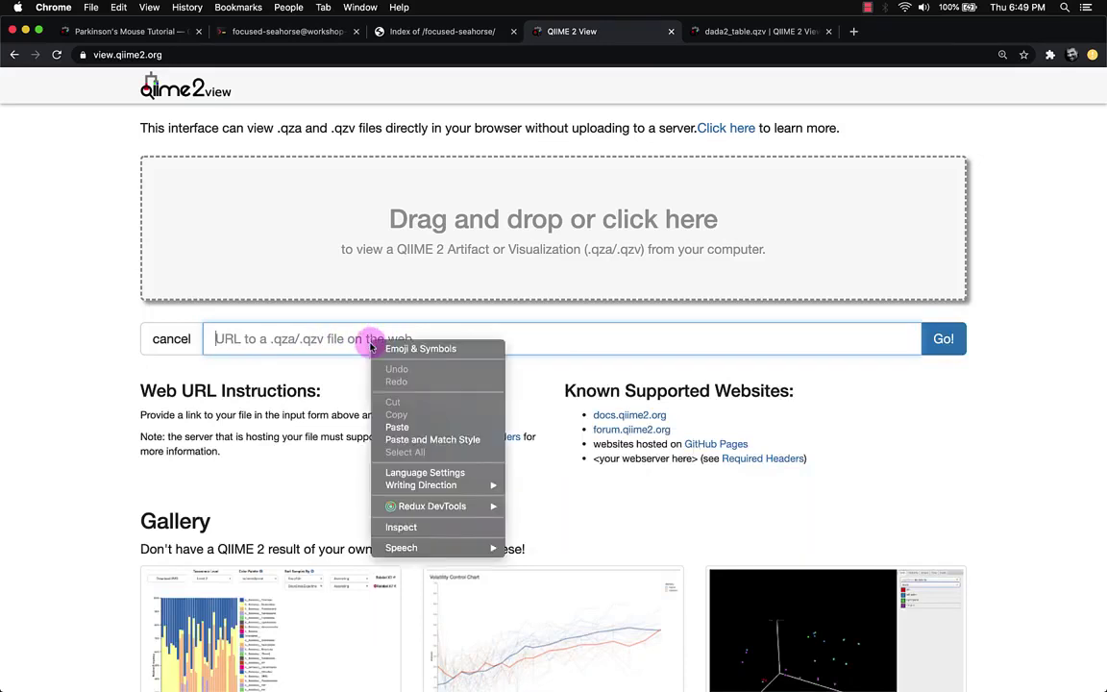
click(396, 427)
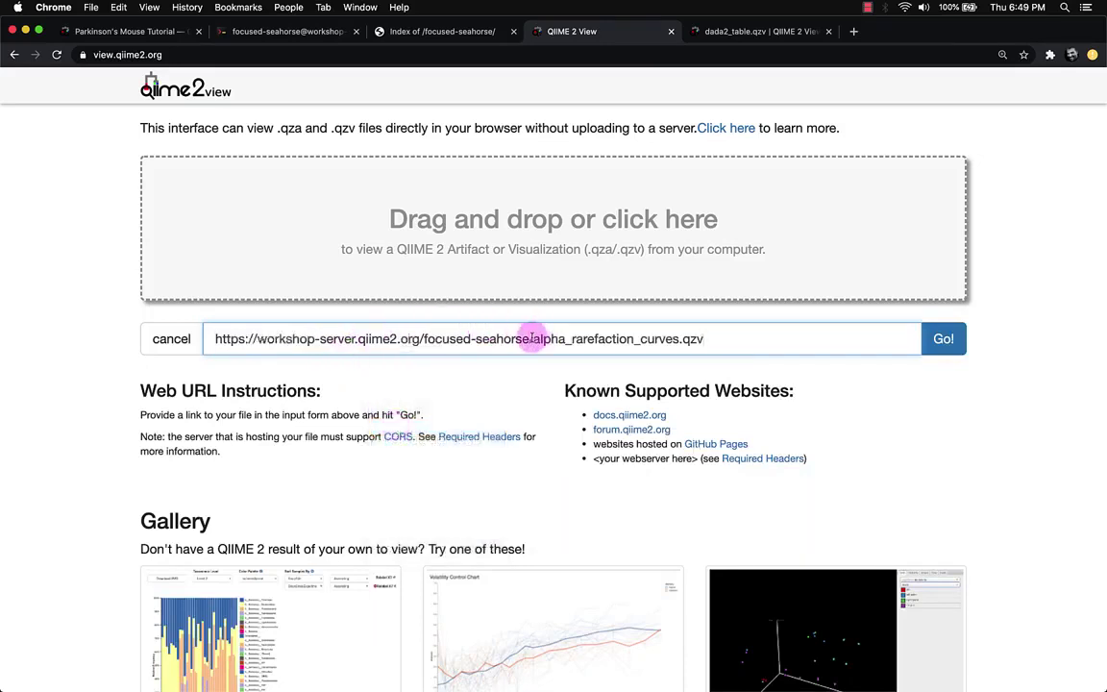
drag(533, 339, 557, 338)
click(673, 338)
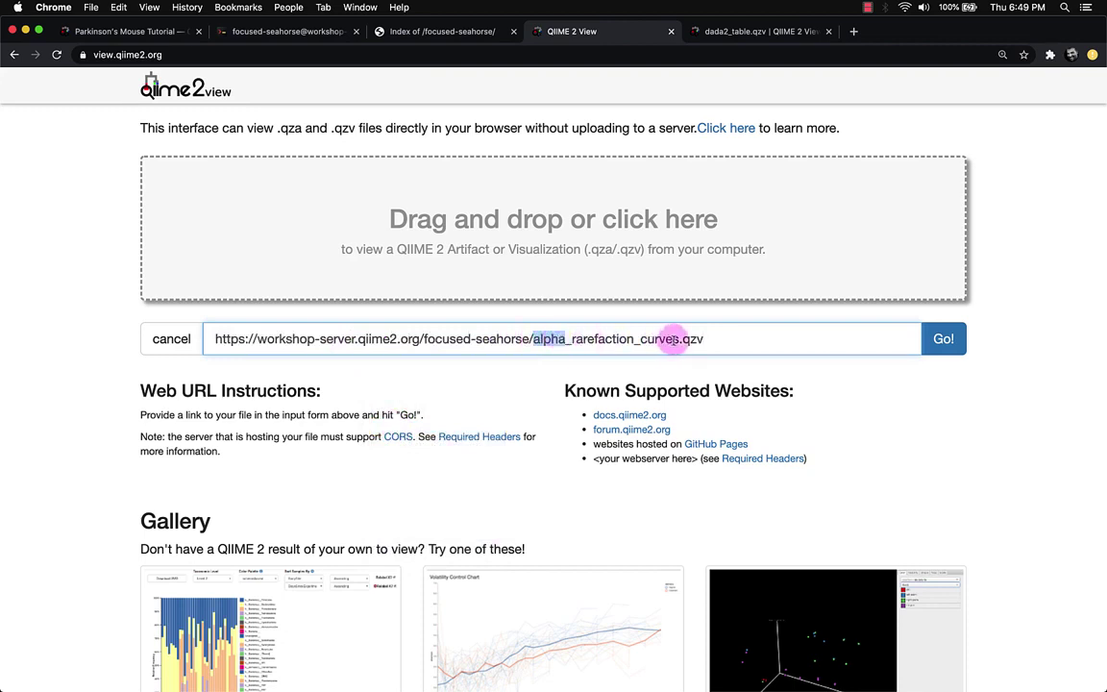
click(946, 340)
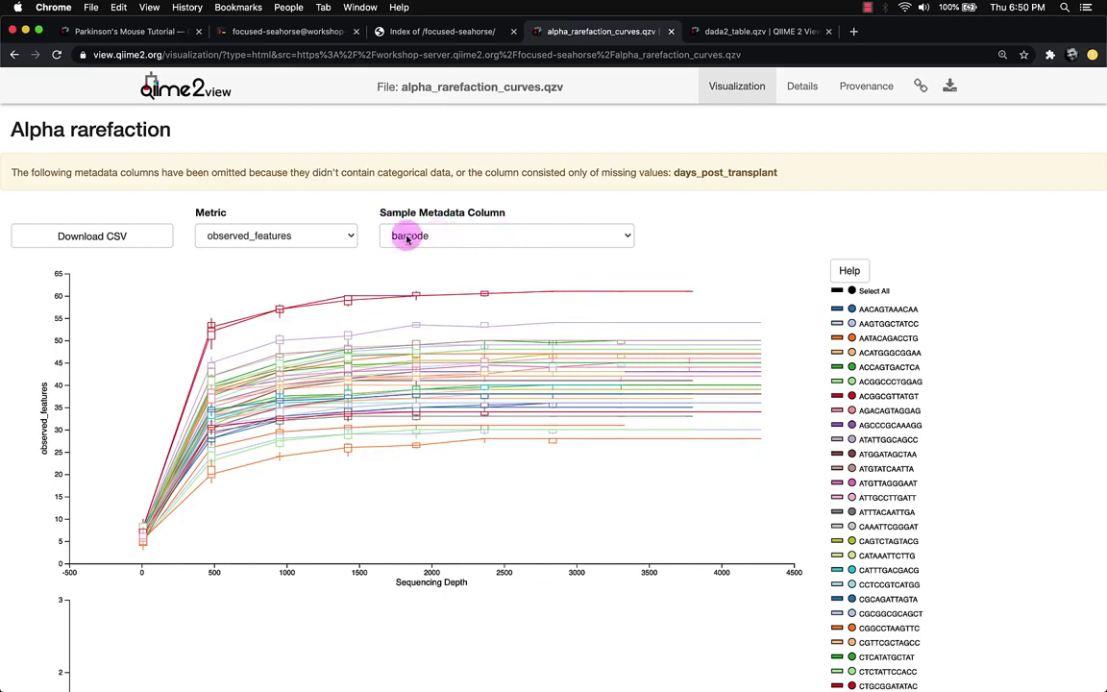
Open the Metric dropdown to see the available diversity metrics.
click(268, 237)
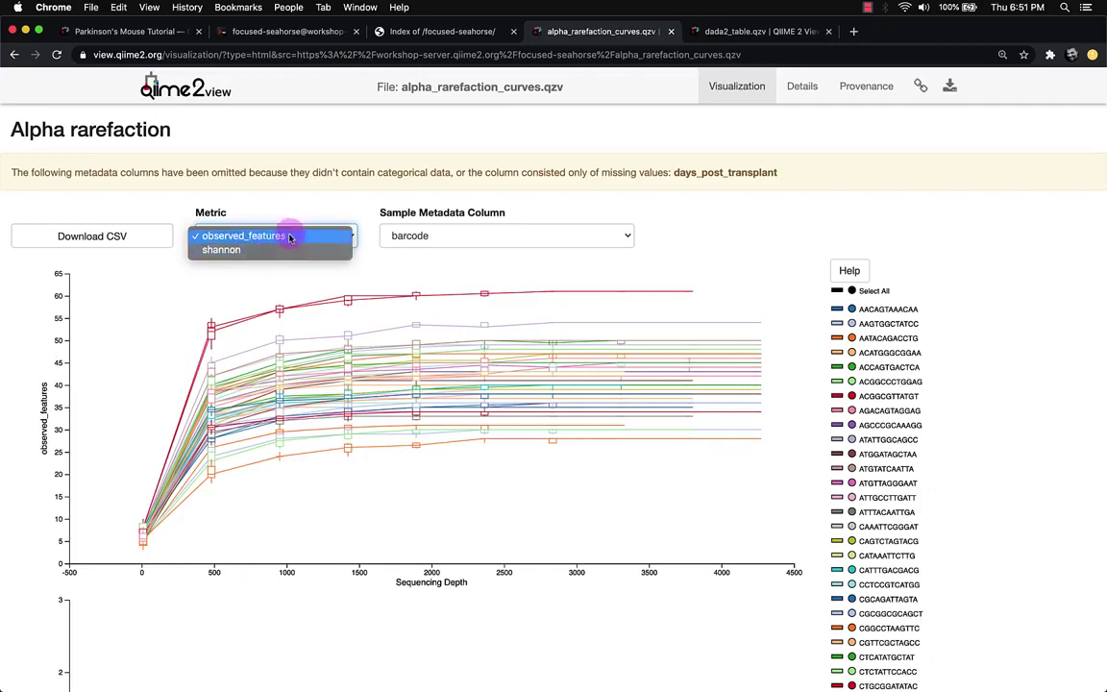
click(289, 240)
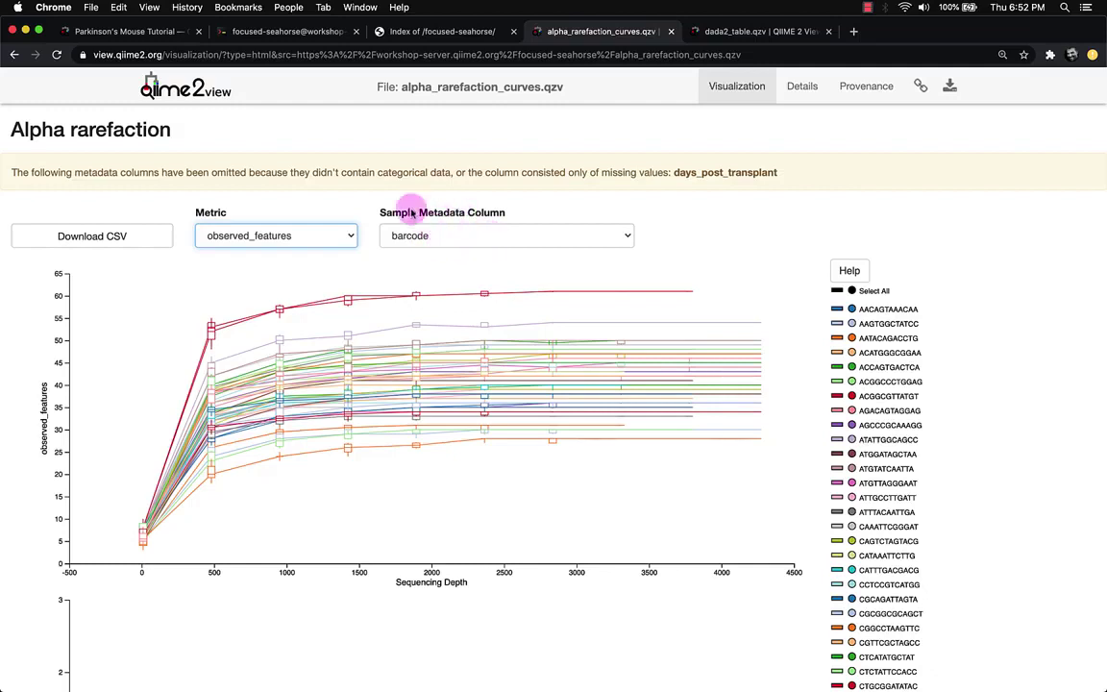
Group the rarefaction curves by the donor_status metadata column to compare Healthy and PD.
click(461, 239)
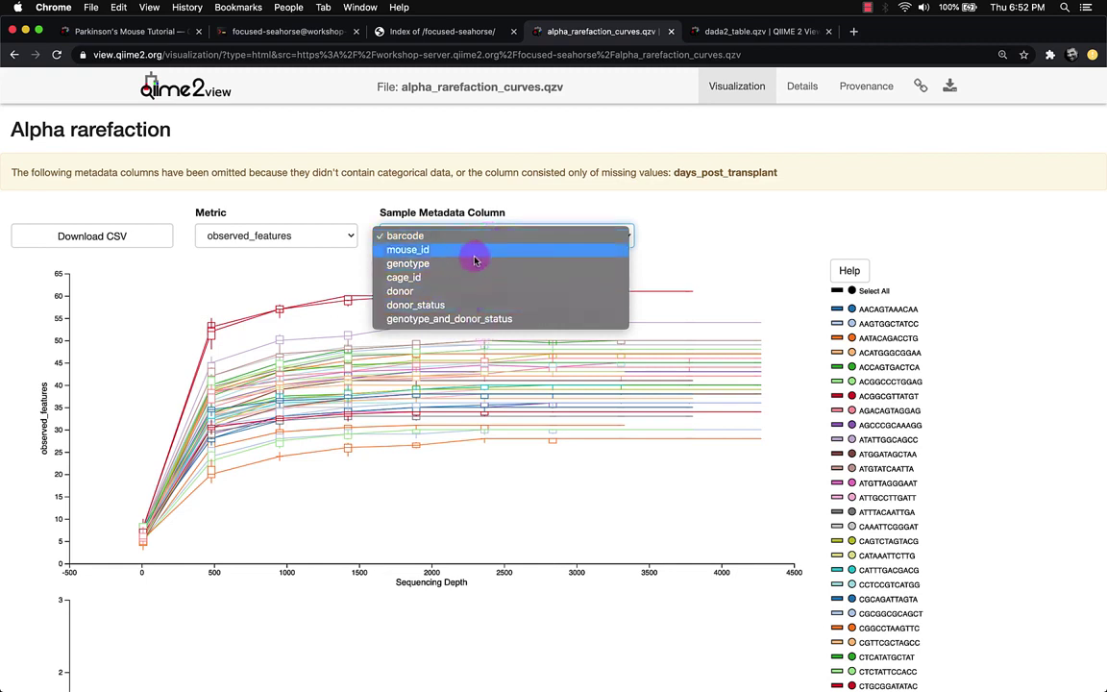
click(445, 305)
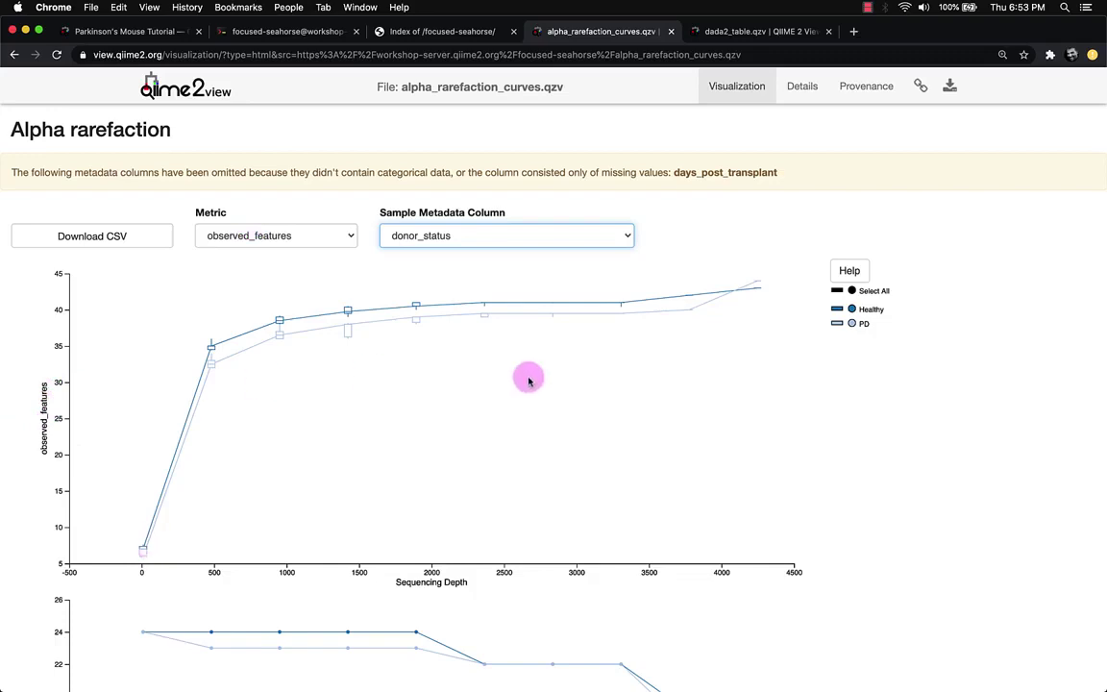
click(838, 310)
click(838, 310)
click(835, 325)
click(834, 324)
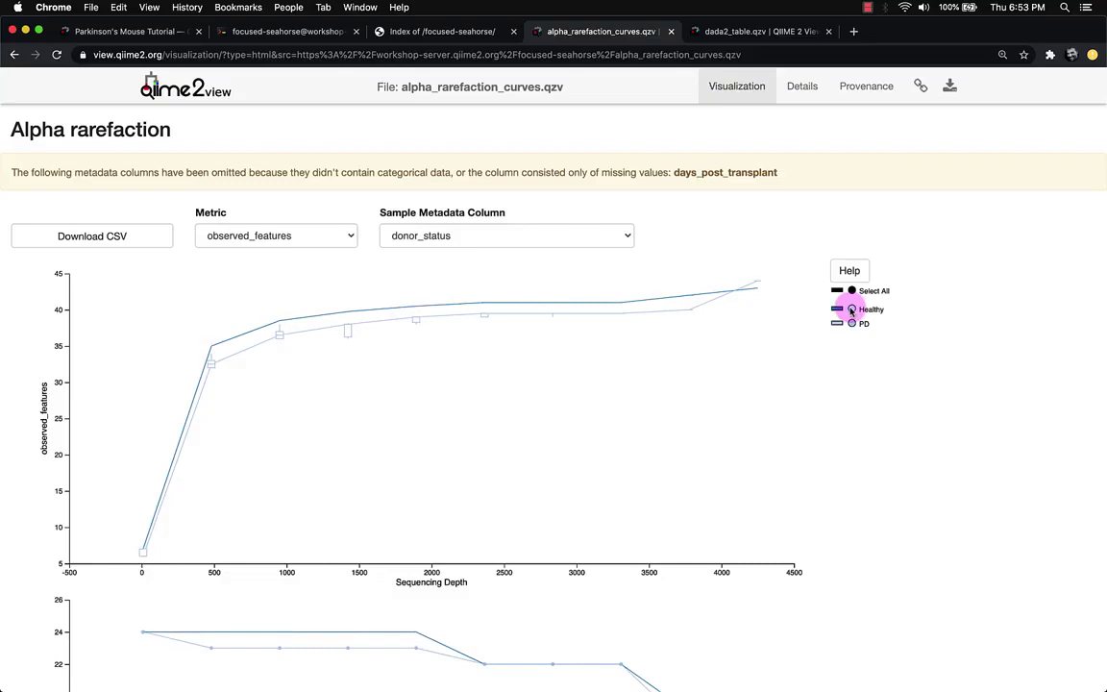
click(851, 325)
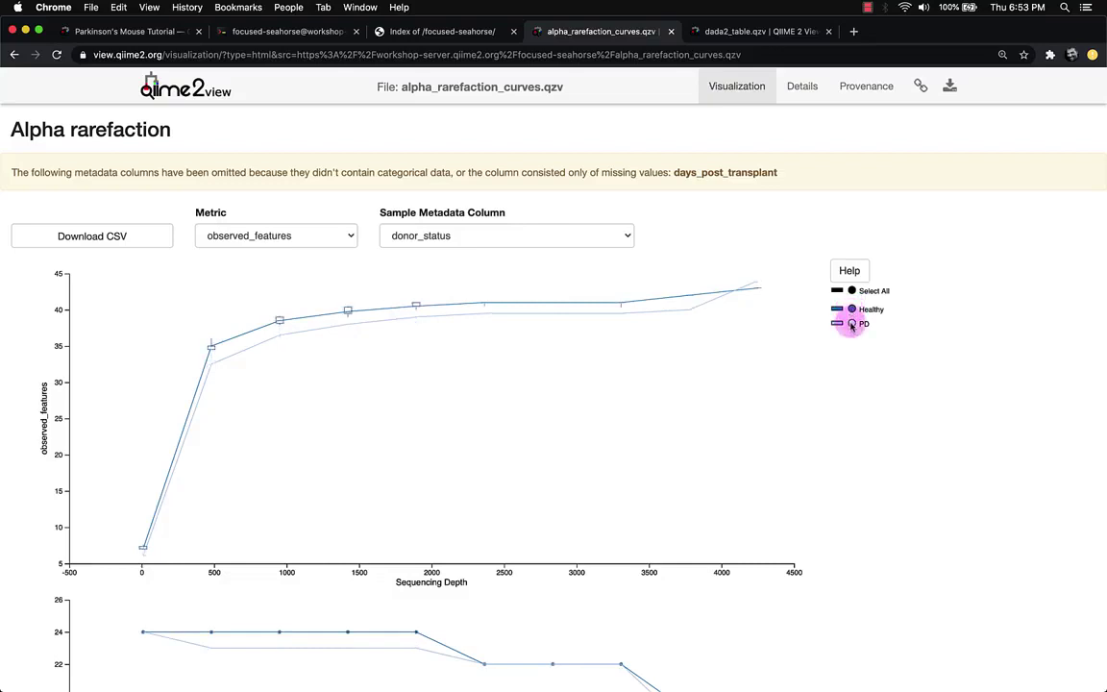
click(852, 325)
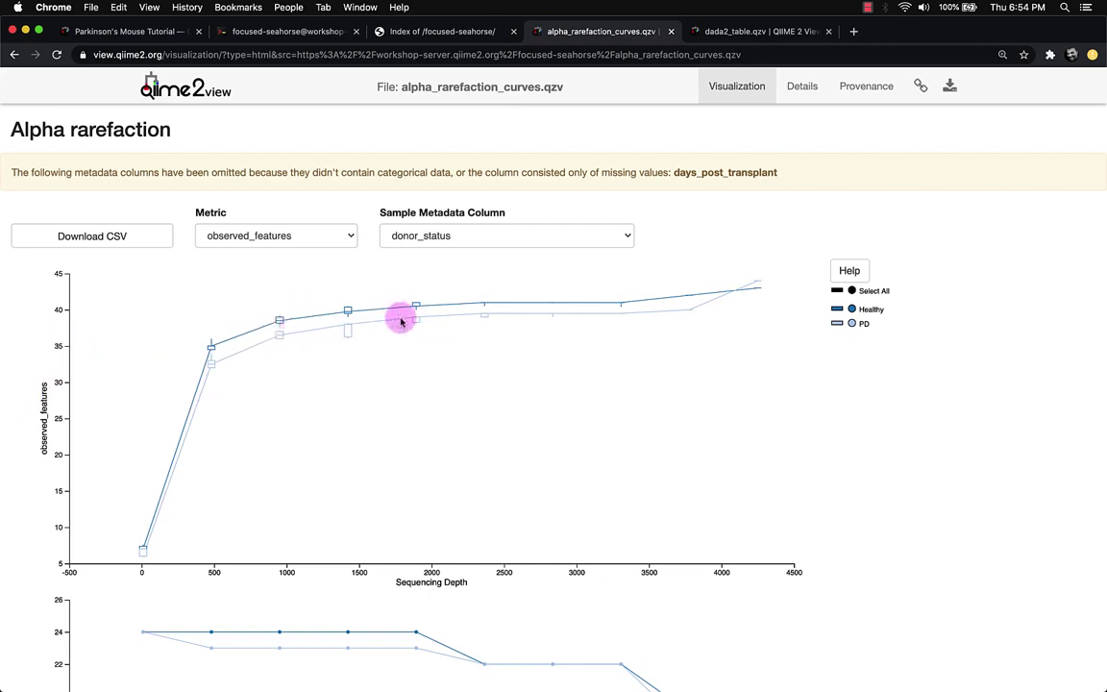
scroll(401, 318, down, 5)
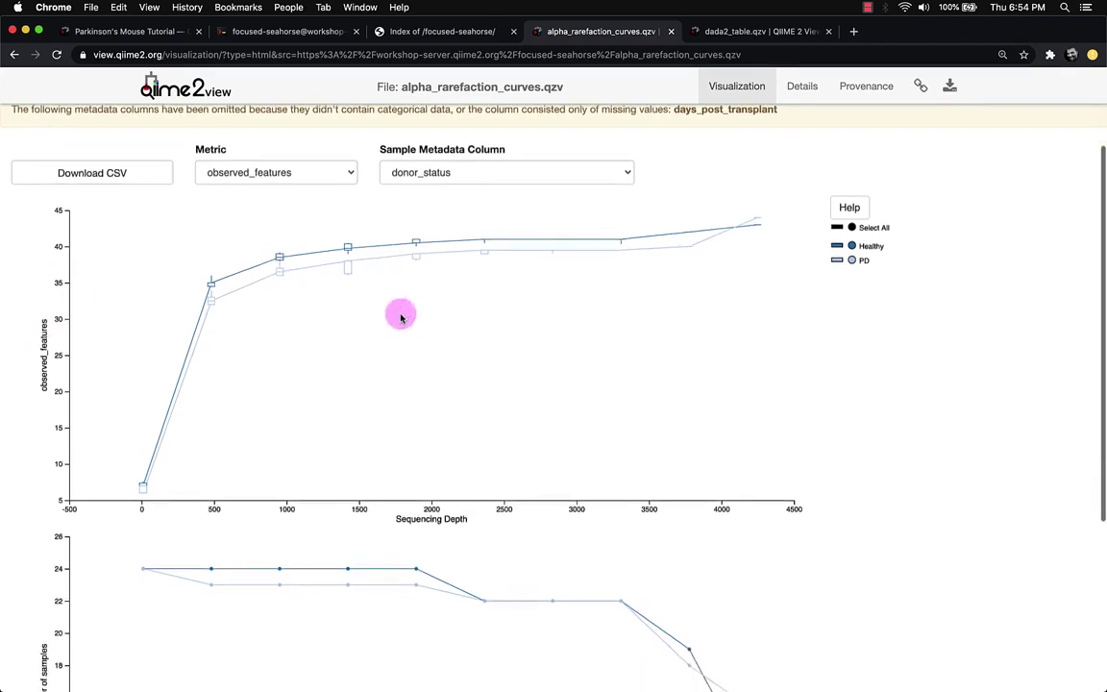
scroll(401, 318, down, 2)
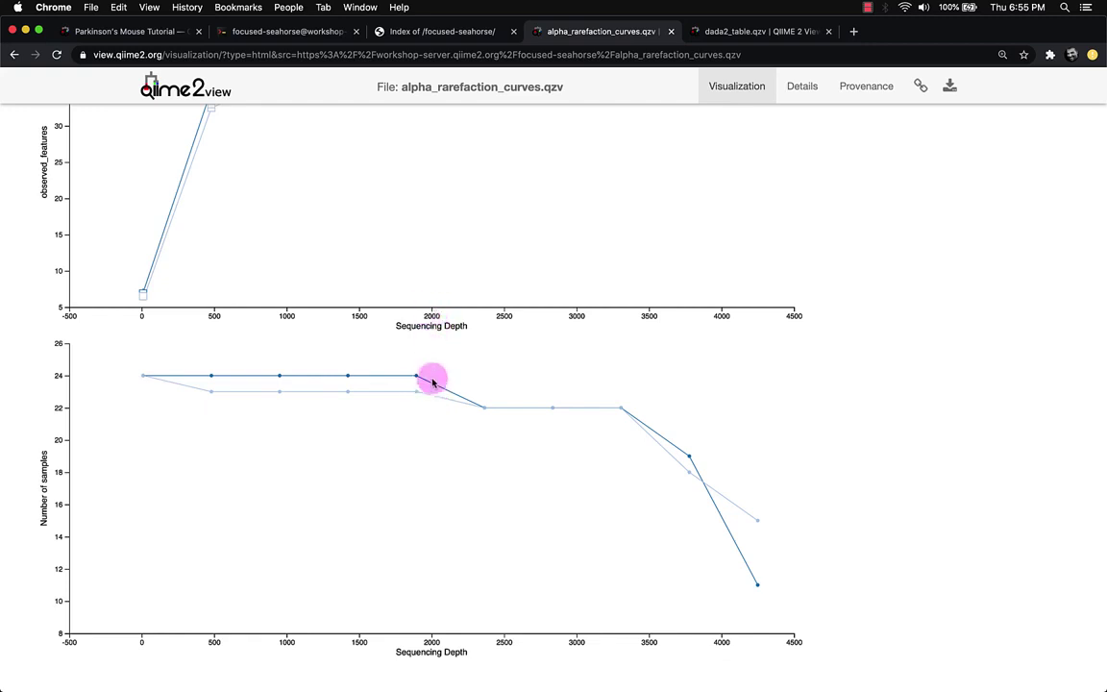
scroll(431, 382, up, 3)
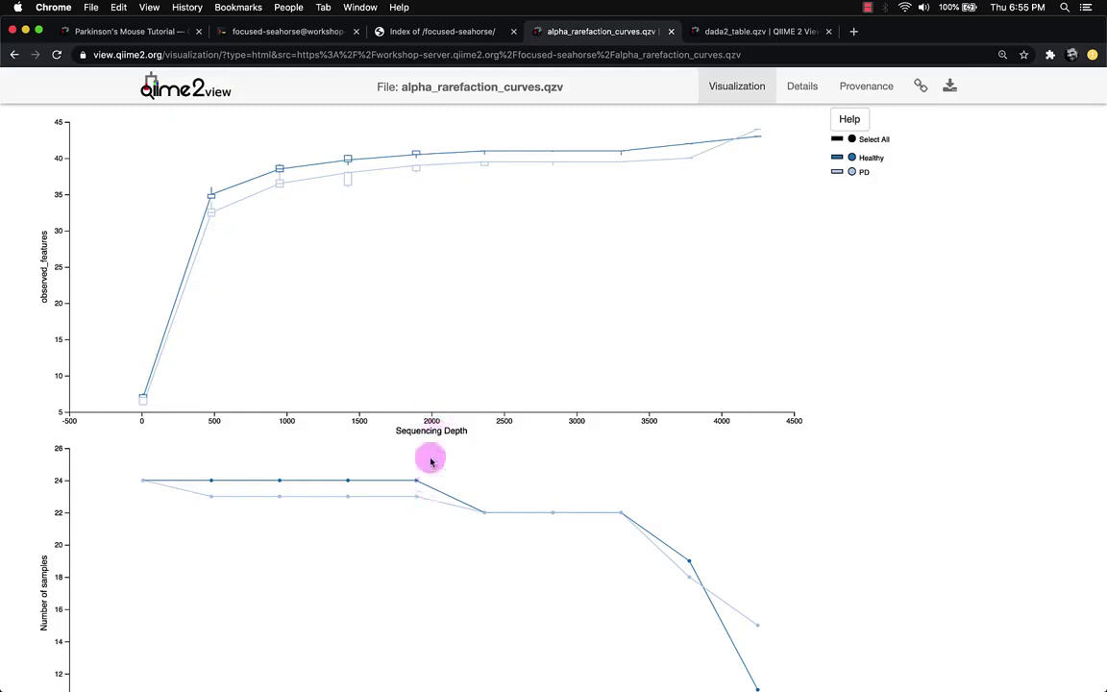
scroll(432, 447, down, 3)
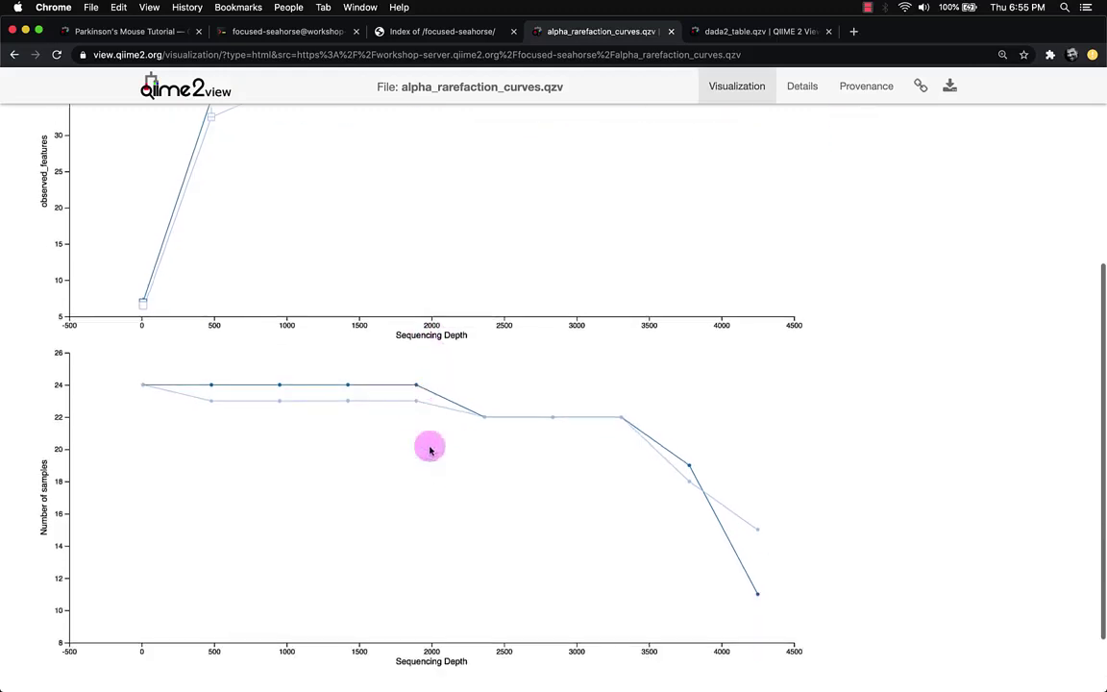
scroll(429, 449, up, 3)
Switch the rarefaction plot's metric from observed_features to shannon.
scroll(429, 449, up, 3)
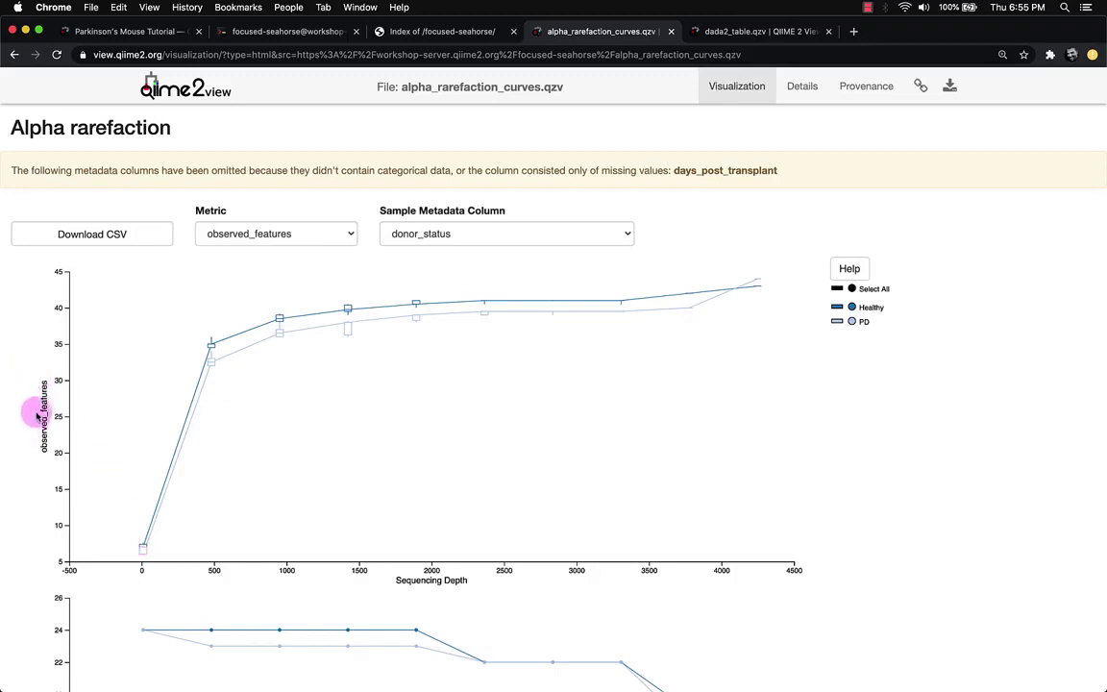
click(236, 231)
click(223, 247)
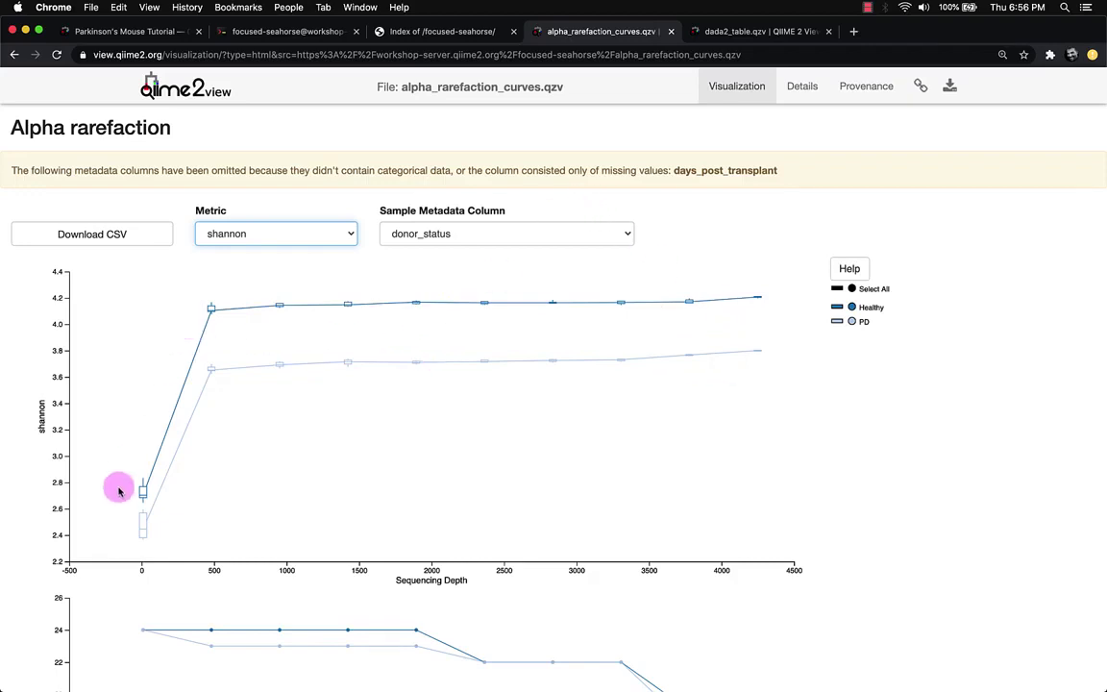
scroll(129, 487, down, 2)
scroll(128, 490, down, 2)
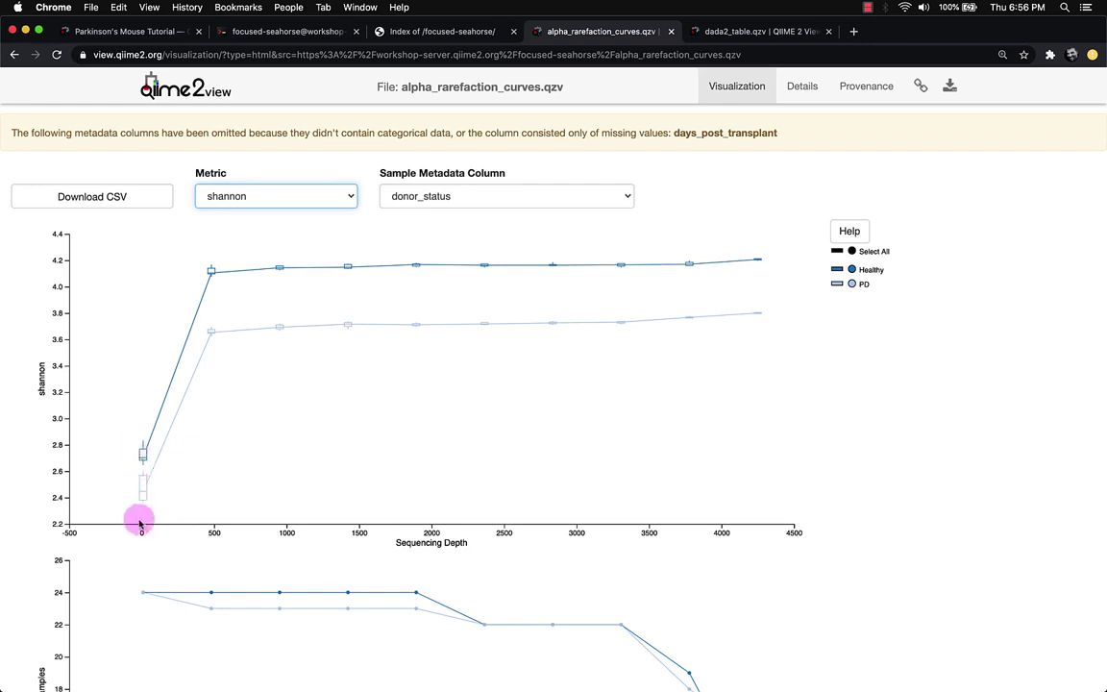
scroll(143, 453, down, 4)
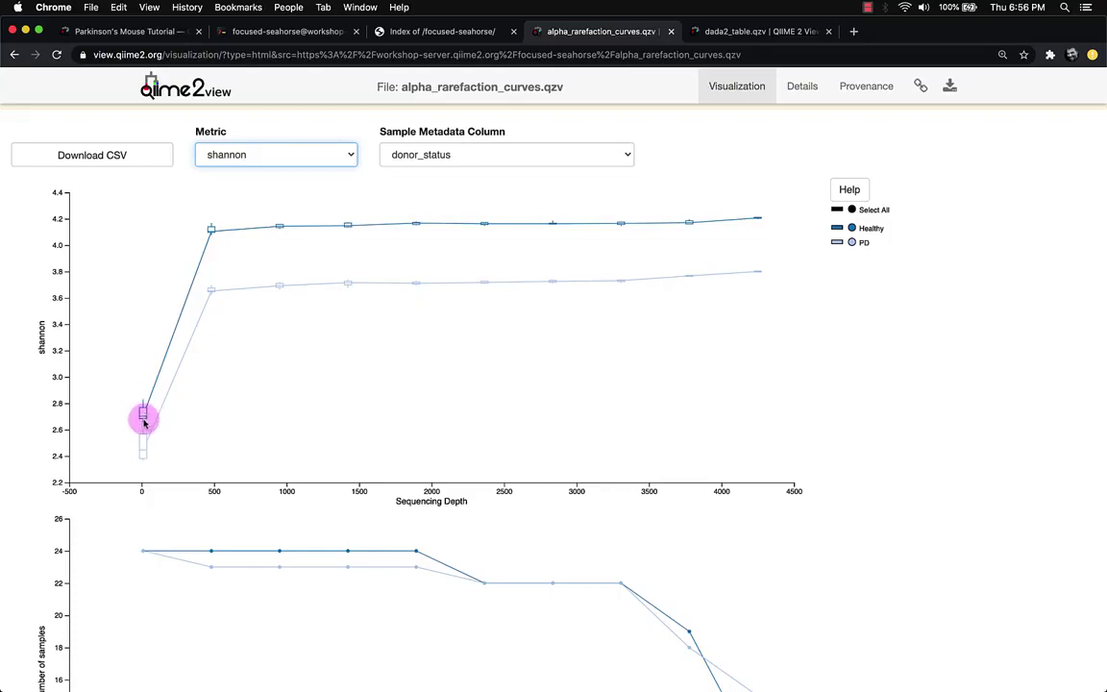
click(222, 154)
click(262, 149)
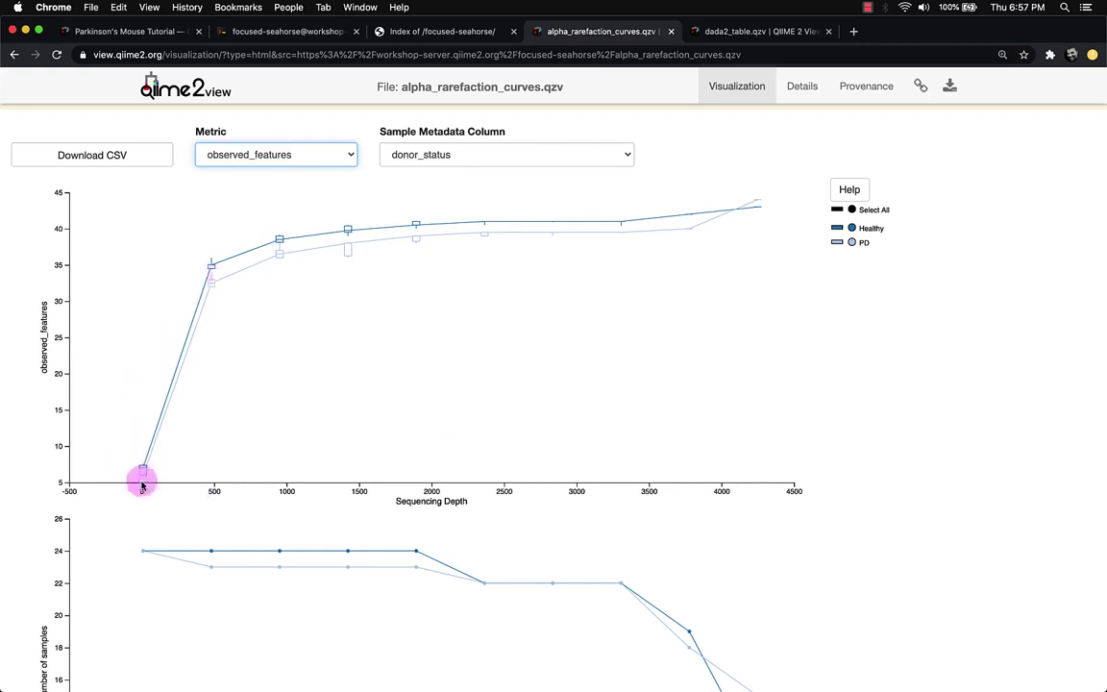
click(283, 157)
click(278, 175)
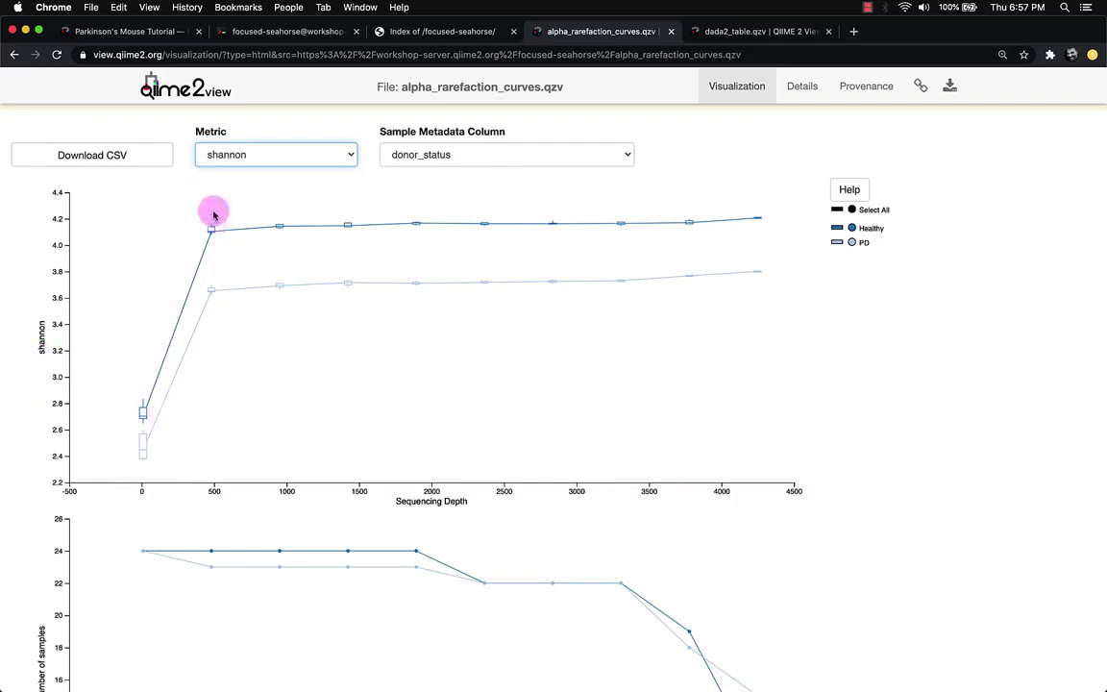
click(219, 152)
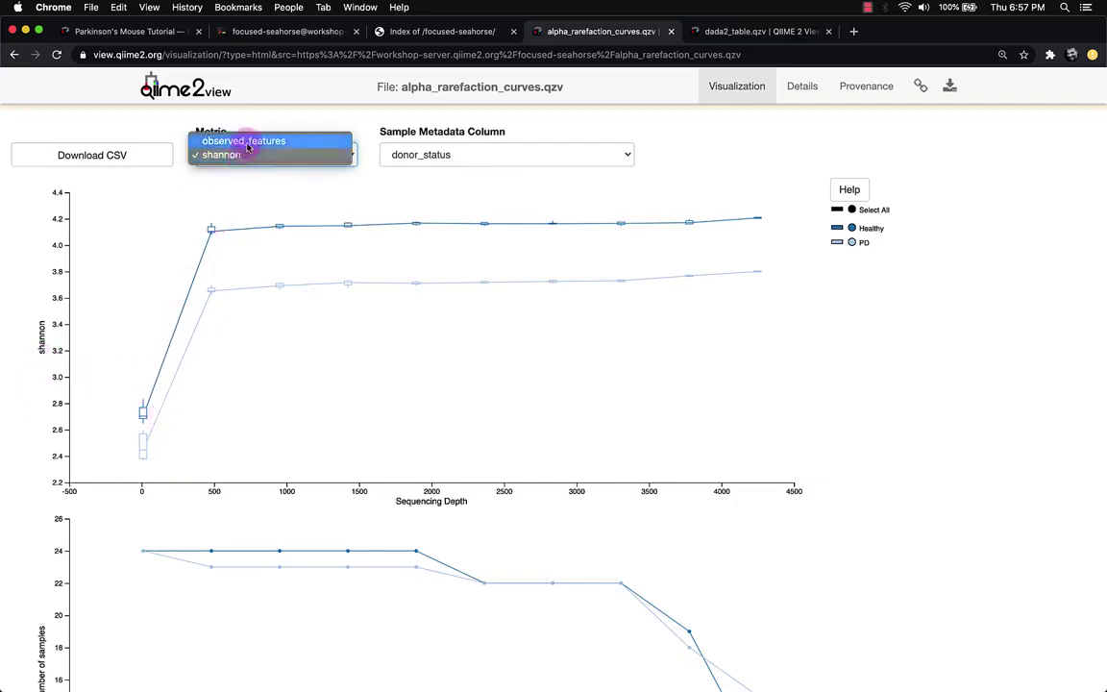
click(247, 144)
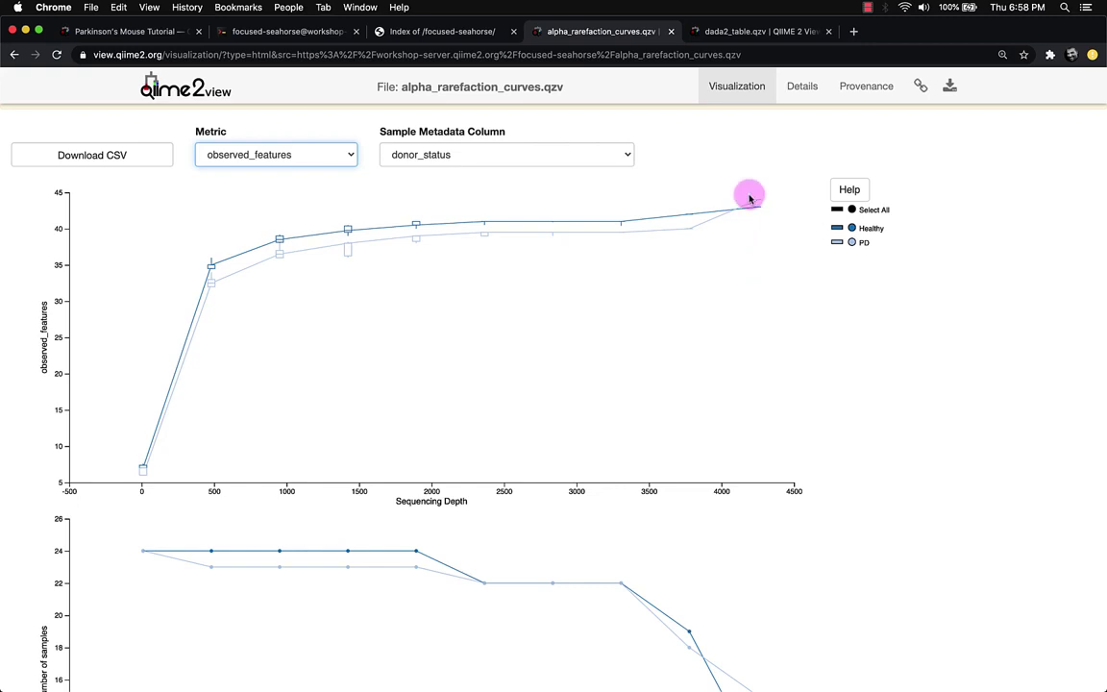
scroll(750, 198, down, 2)
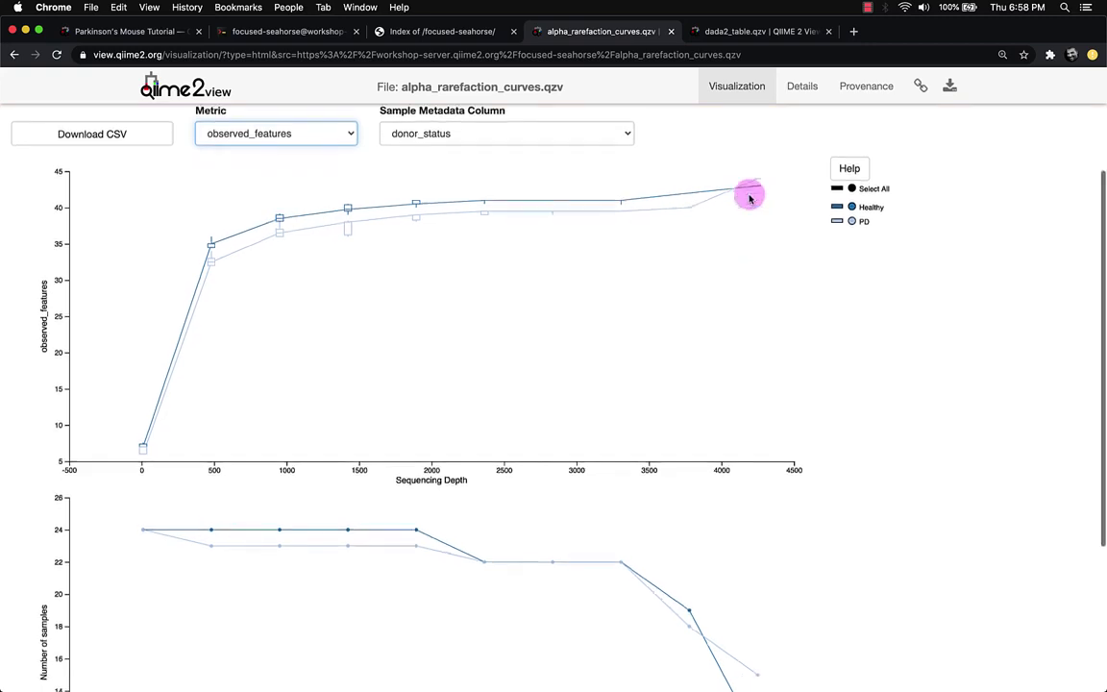
scroll(754, 177, down, 3)
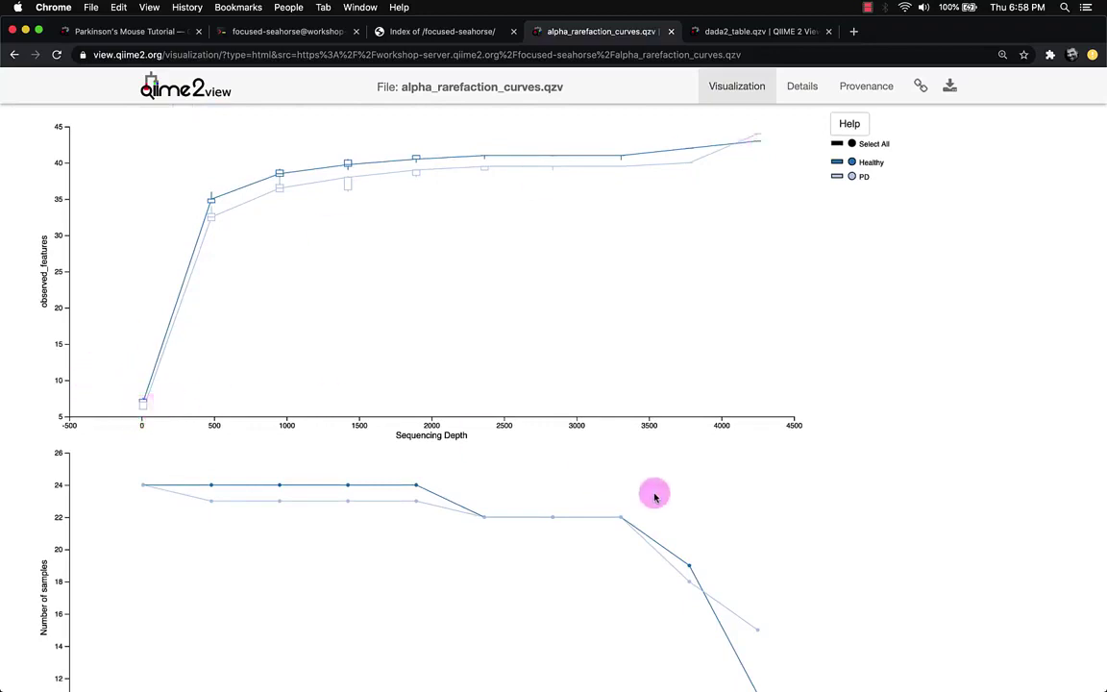
scroll(744, 480, down, 6)
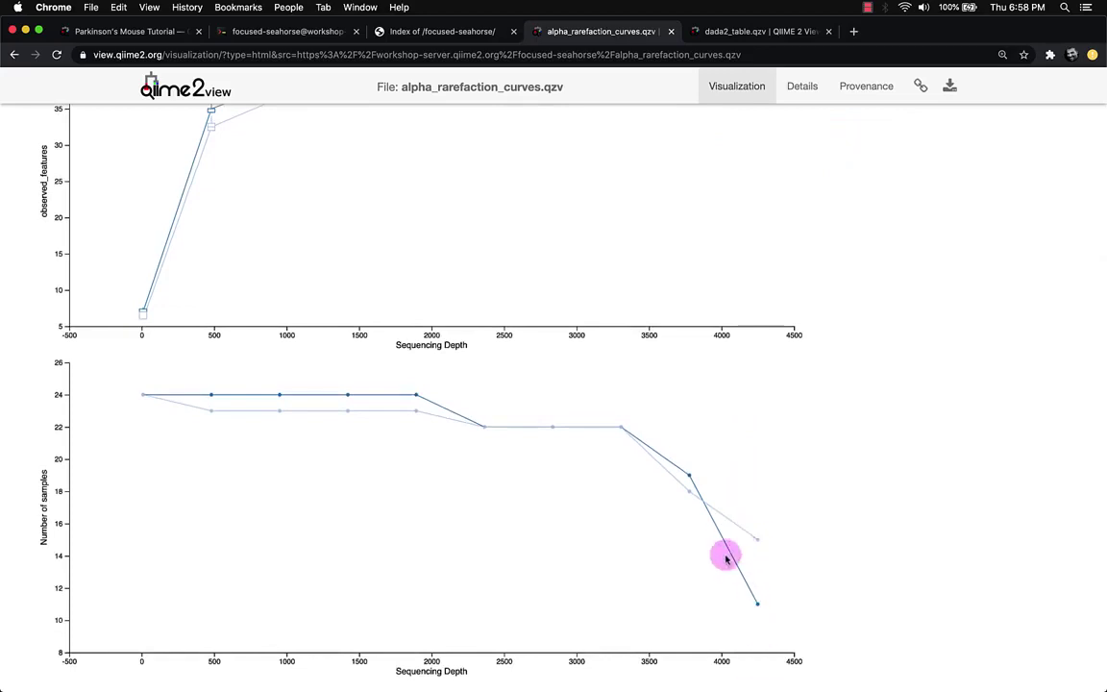
scroll(726, 559, up, 7)
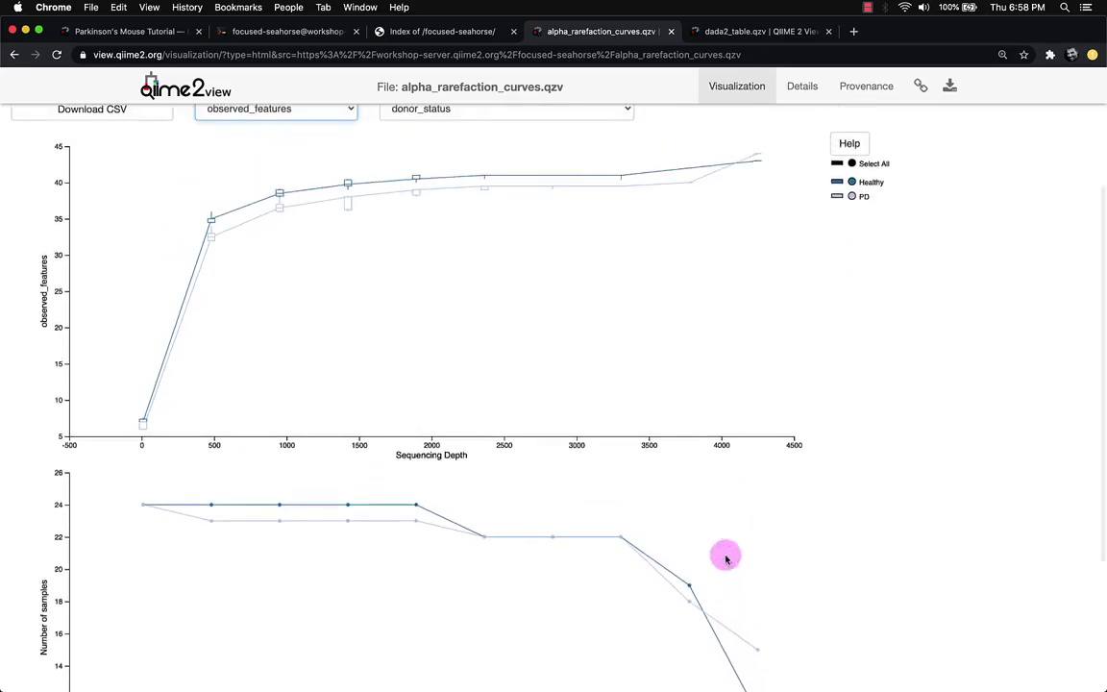
scroll(726, 559, up, 3)
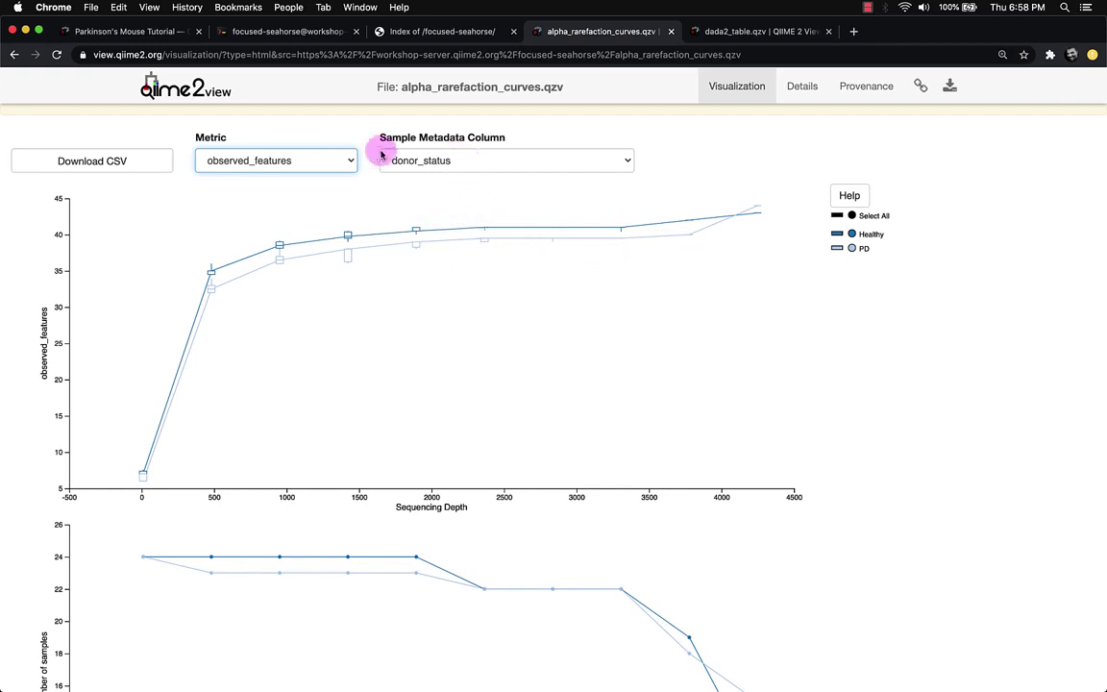
Group the curves by genotype and plot the shannon metric.
click(408, 159)
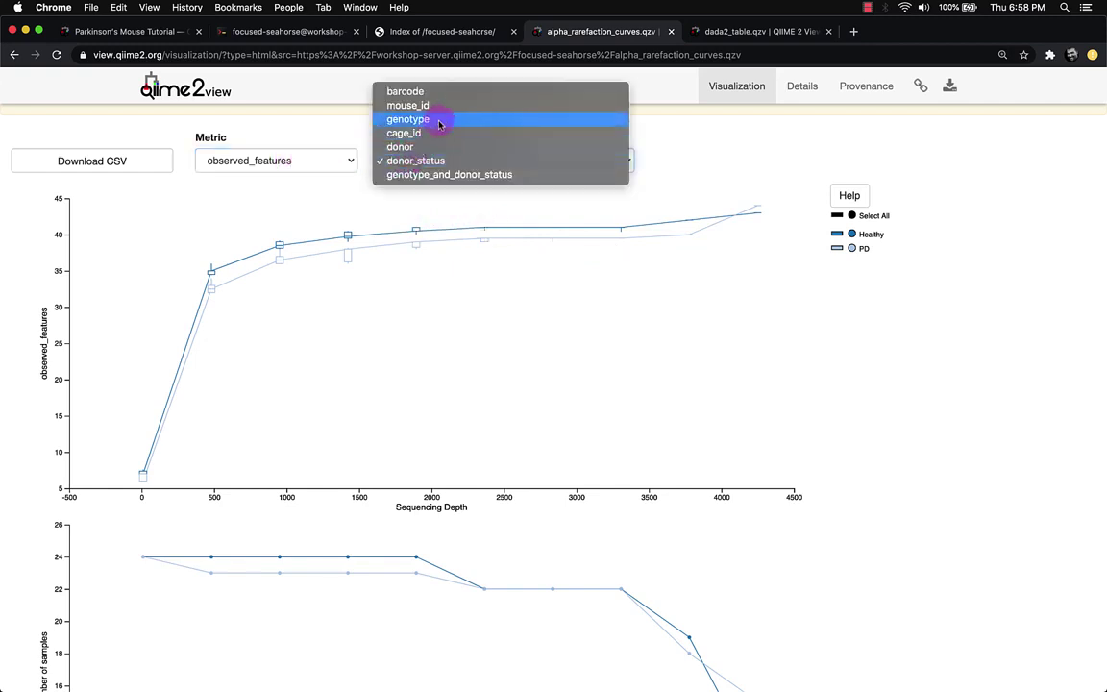
click(440, 120)
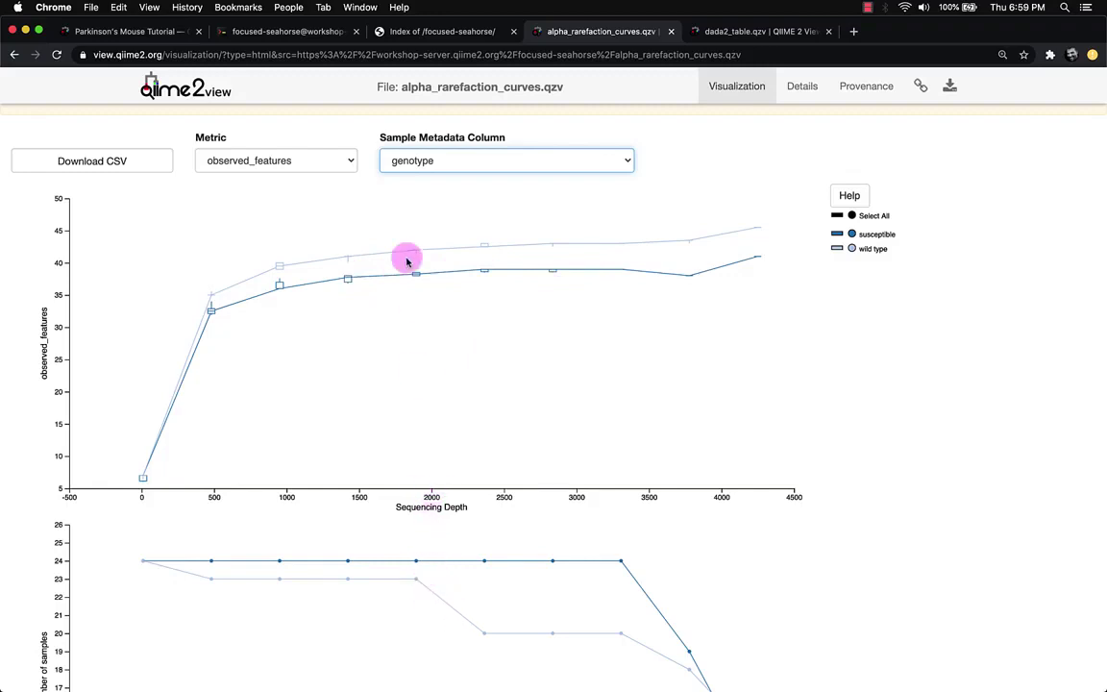
click(313, 159)
click(293, 175)
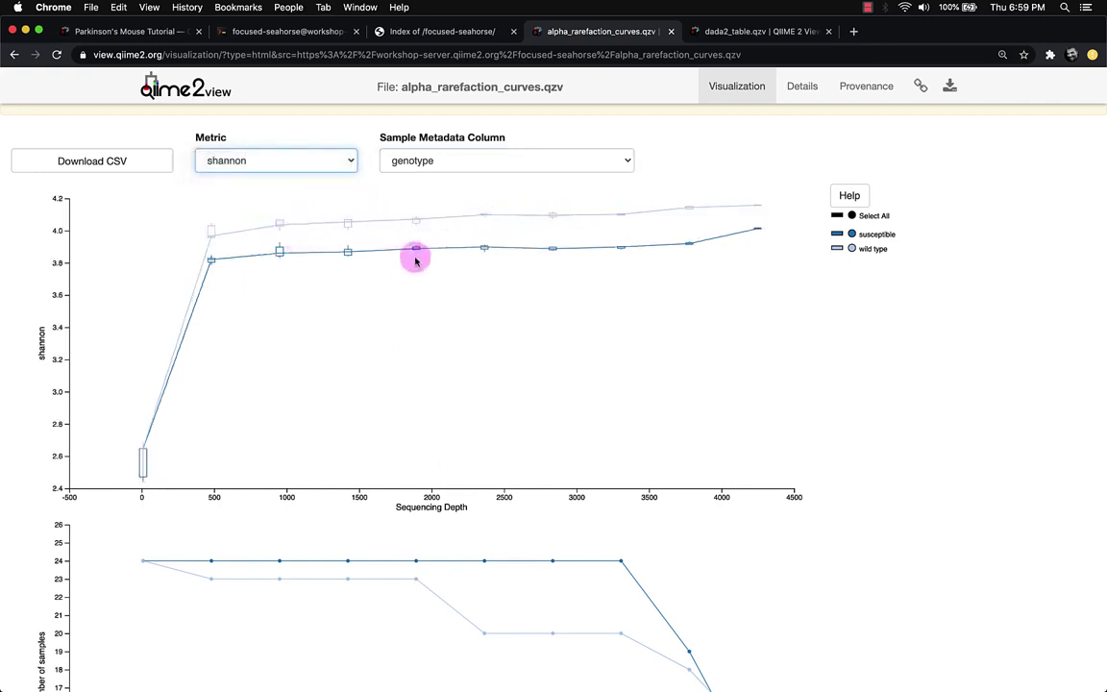
Briefly show a separate curve per mouse_id, then return the grouping to genotype.
click(394, 161)
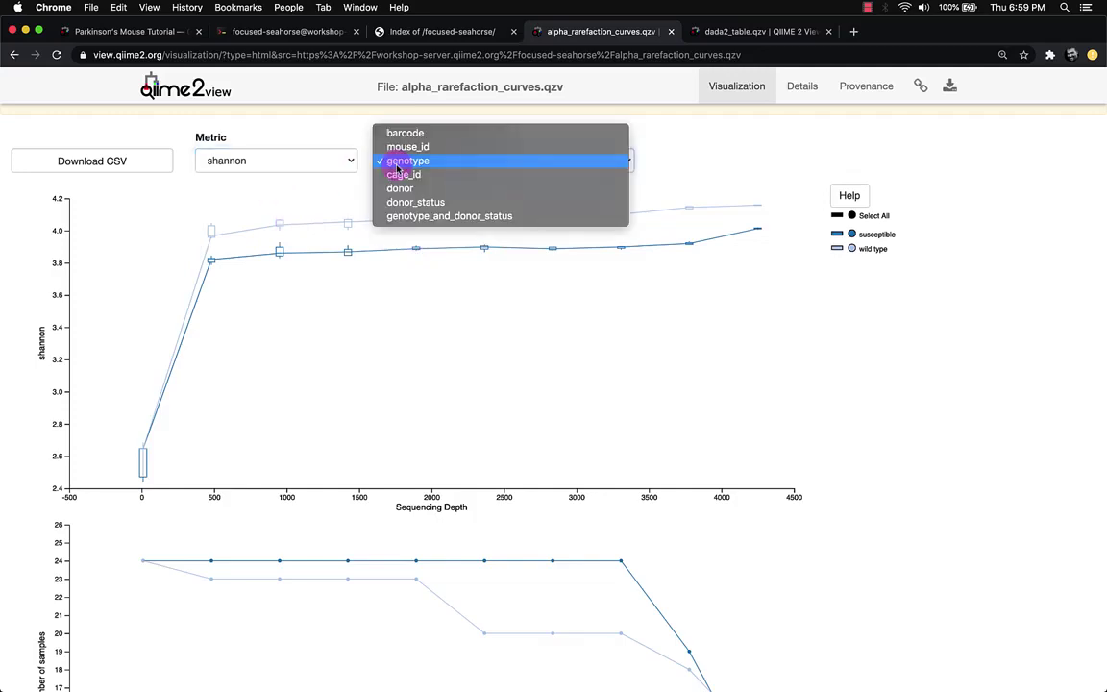
click(408, 147)
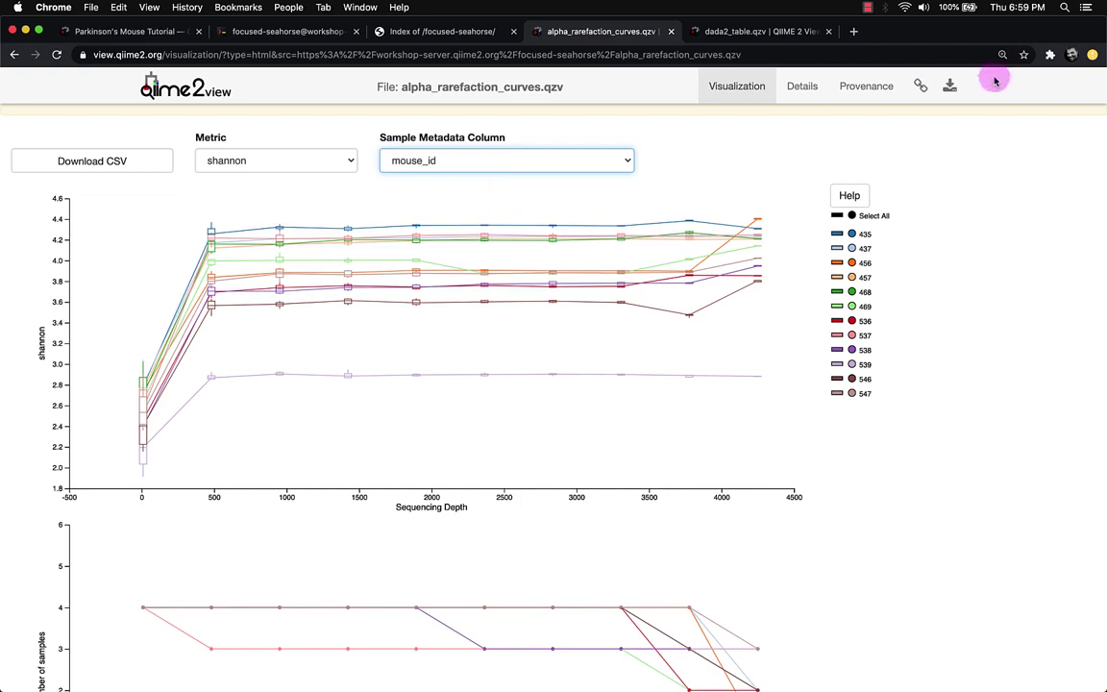
click(411, 160)
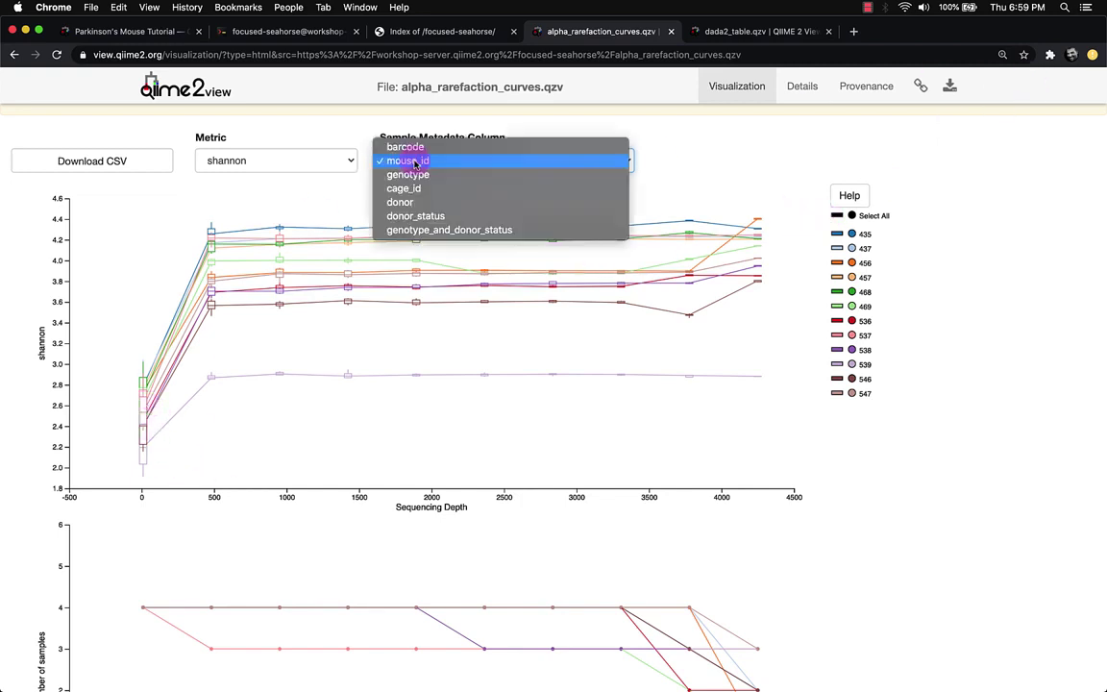
click(408, 175)
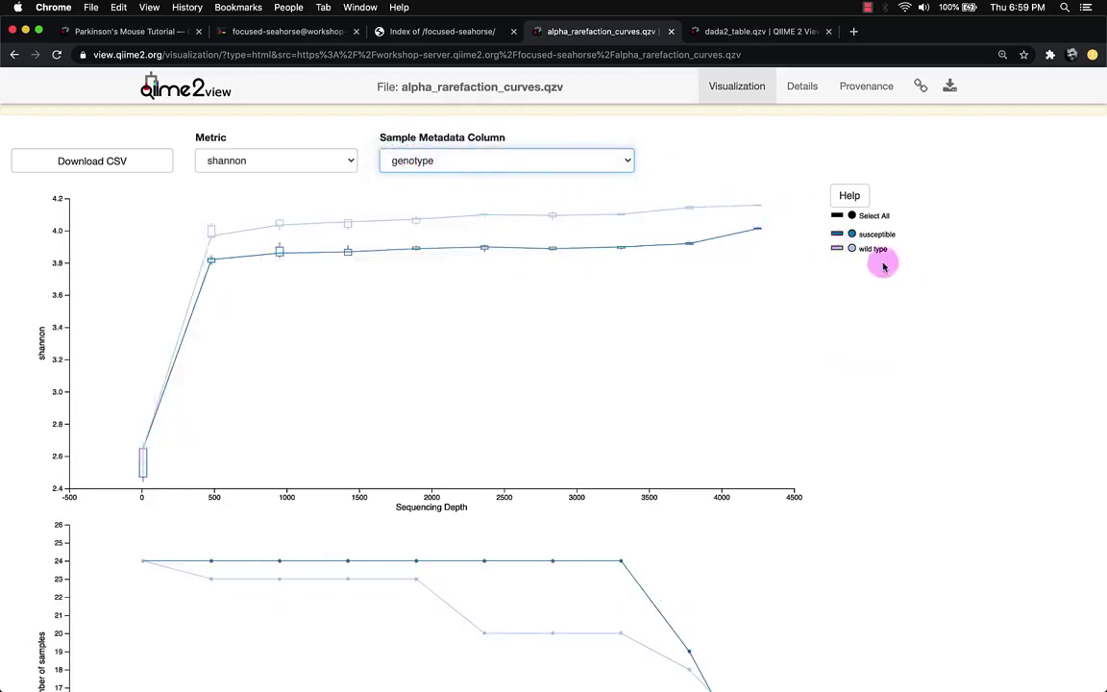
Hide the wild type group and the susceptible connecting lines, leaving susceptible box plots only.
click(851, 249)
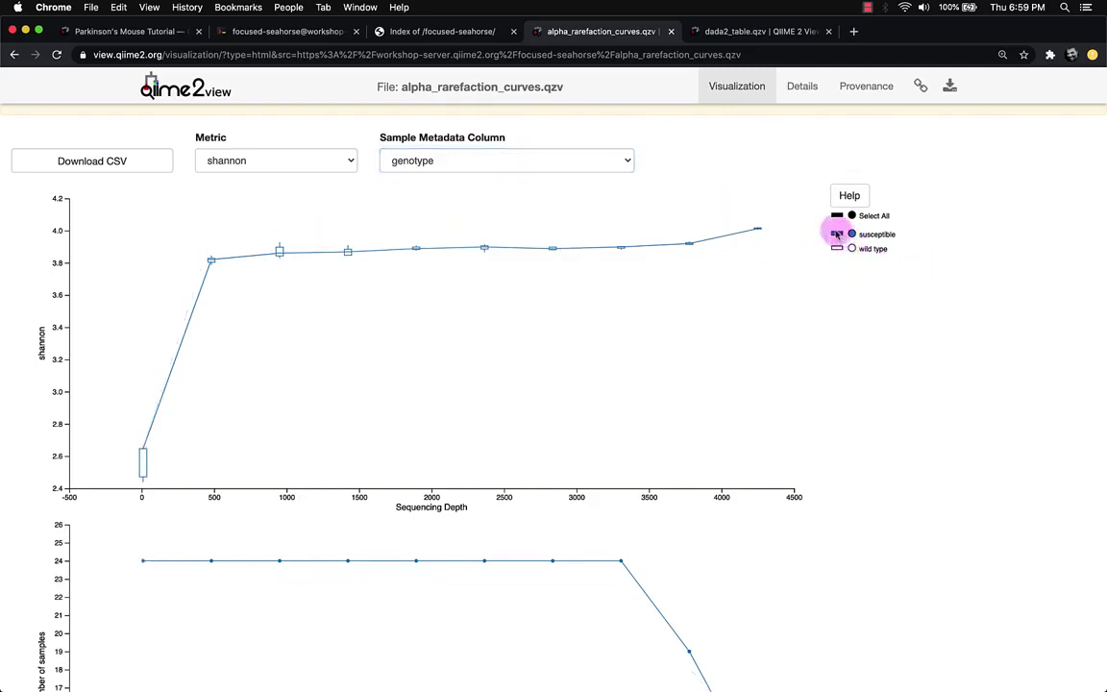
click(837, 235)
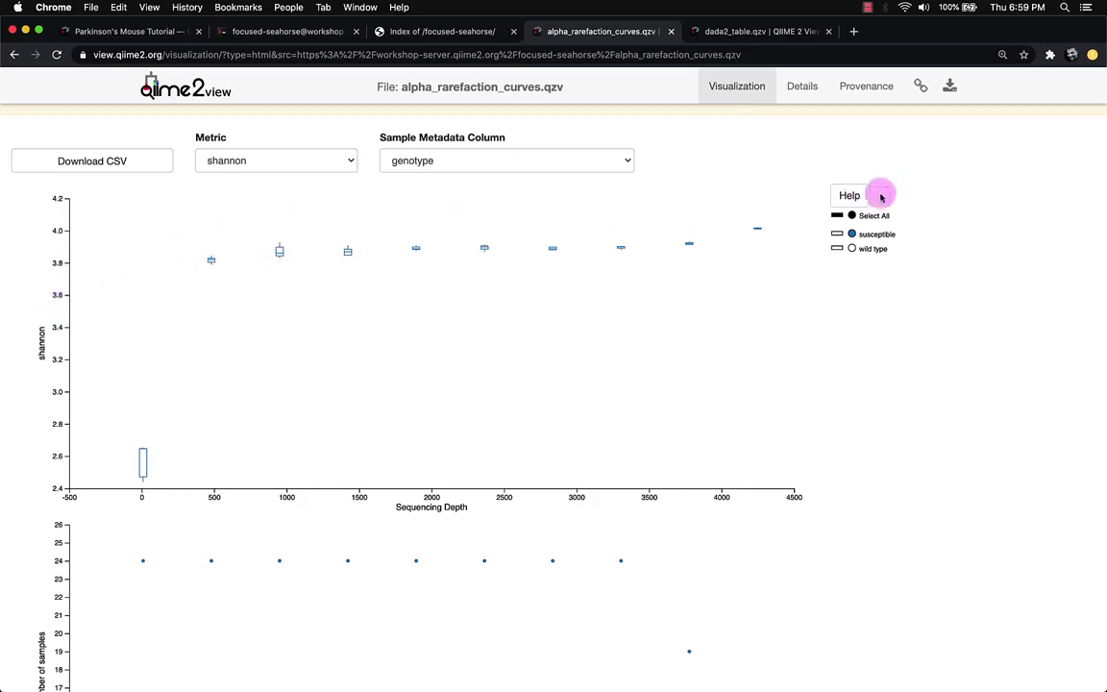
click(835, 195)
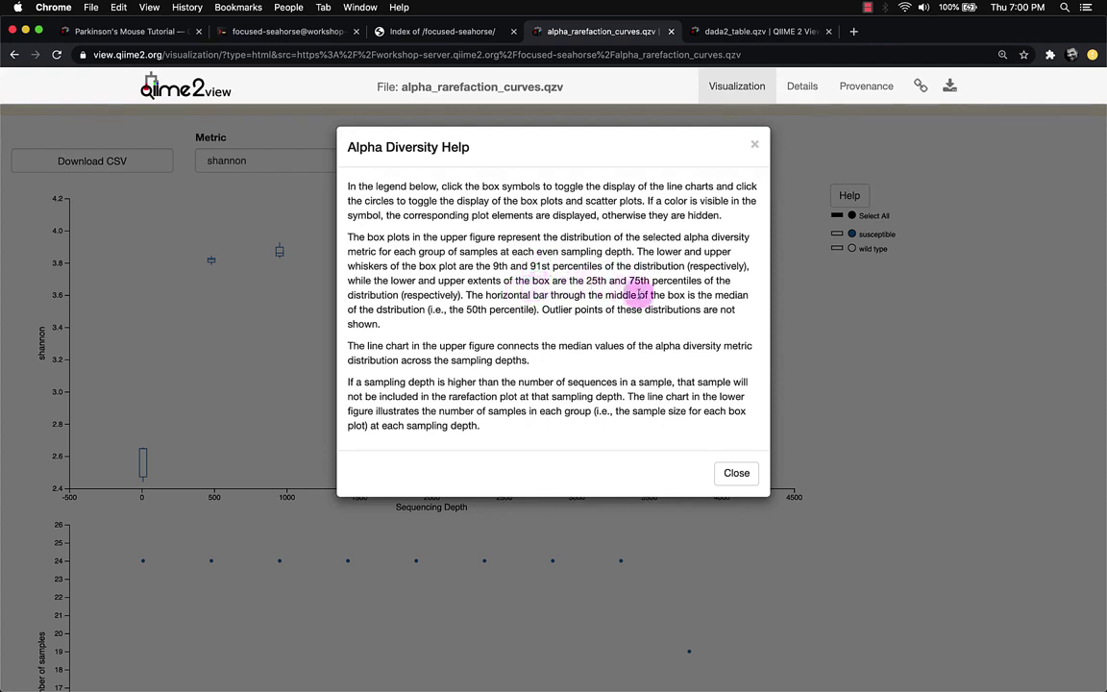
click(754, 145)
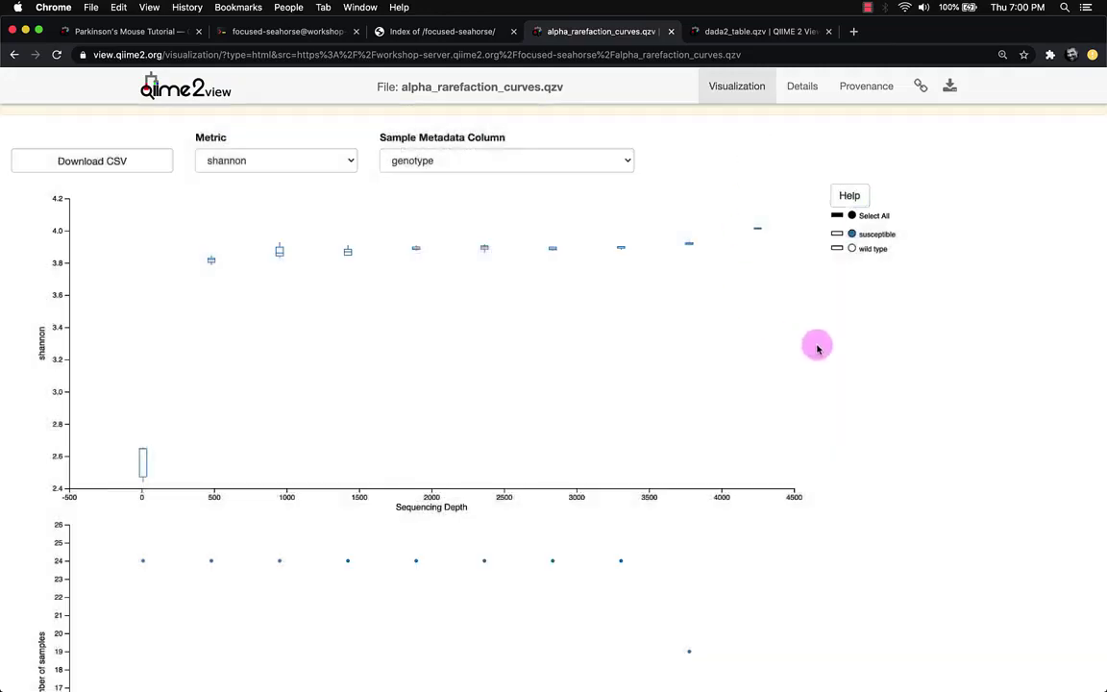